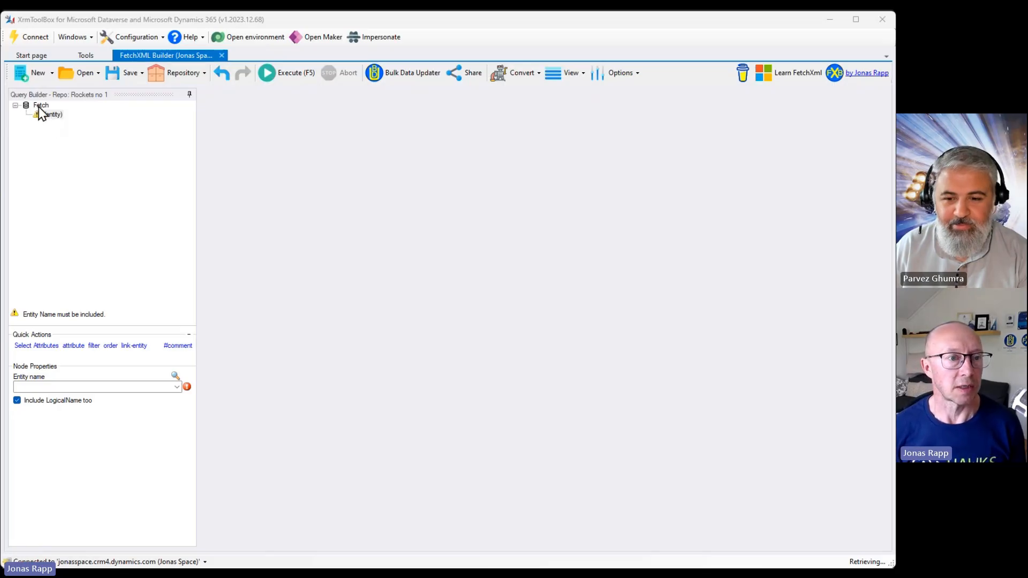
Set the query's root entity to contact.
left_click(39, 106)
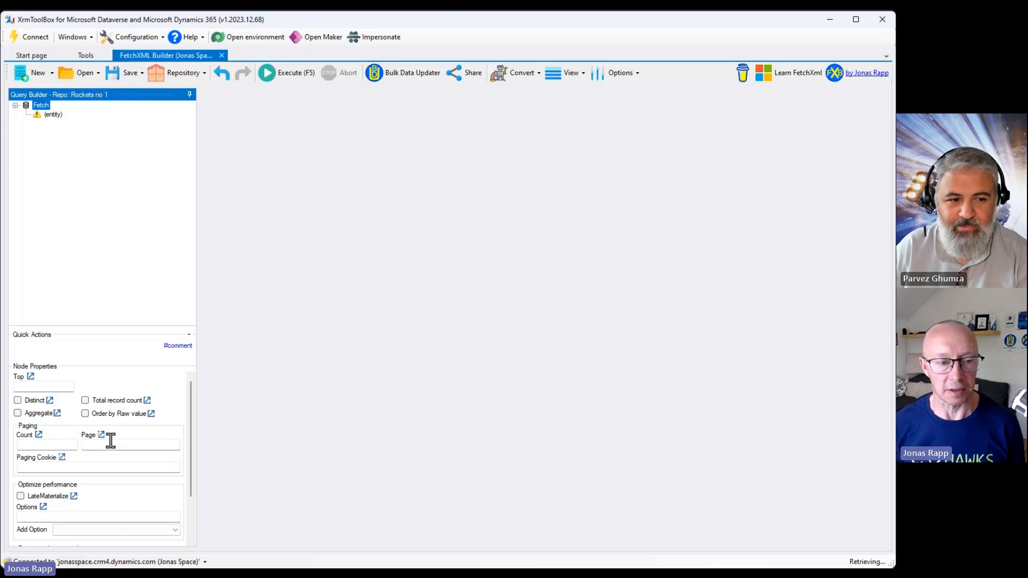
mouse_move(103, 441)
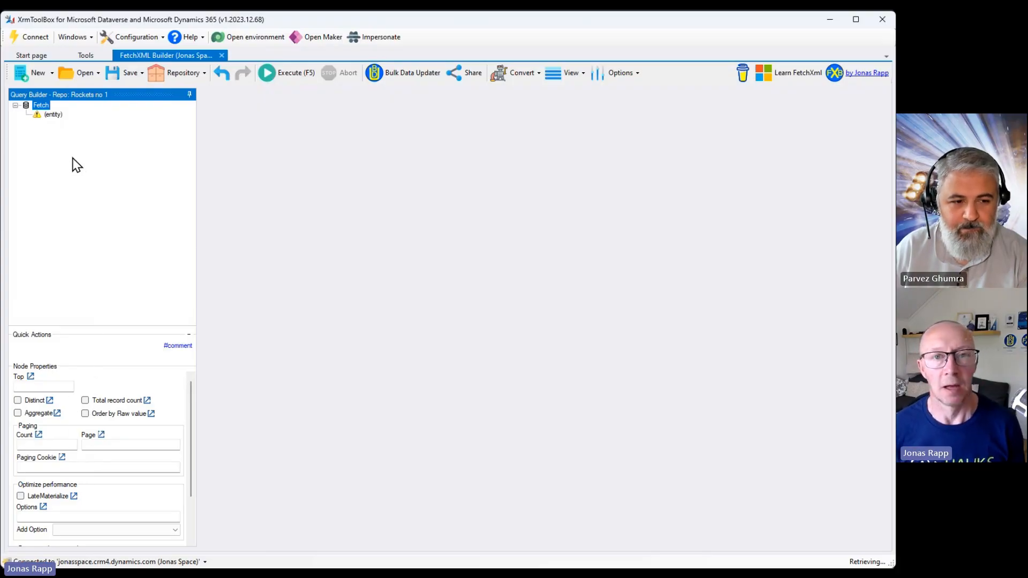
mouse_move(57, 117)
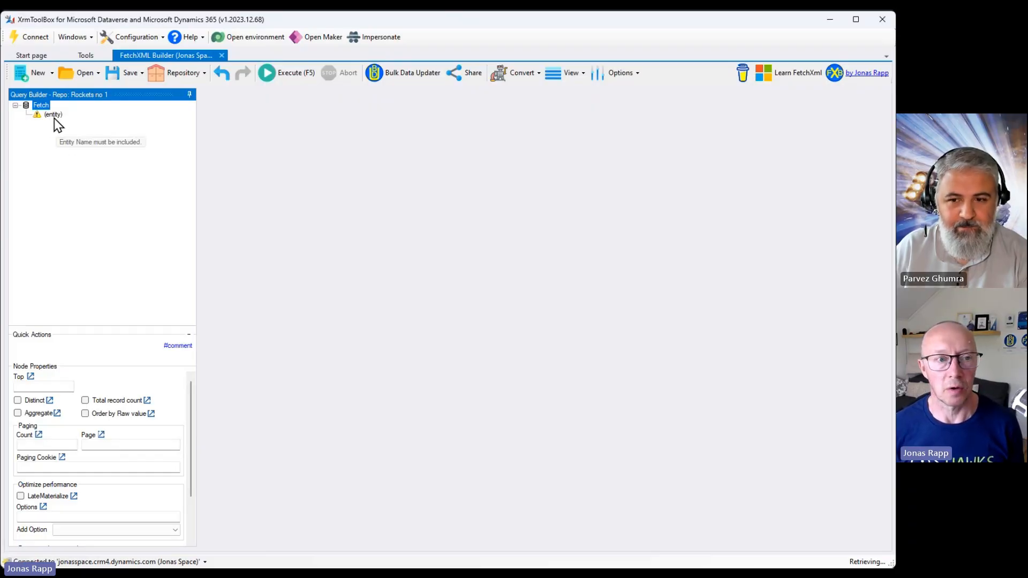
left_click(53, 115)
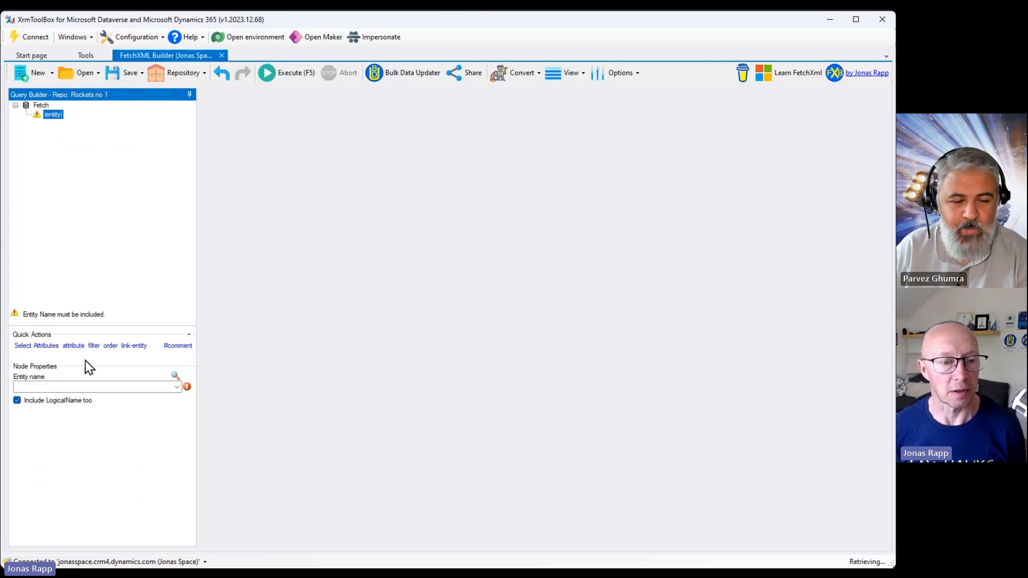
mouse_move(188, 389)
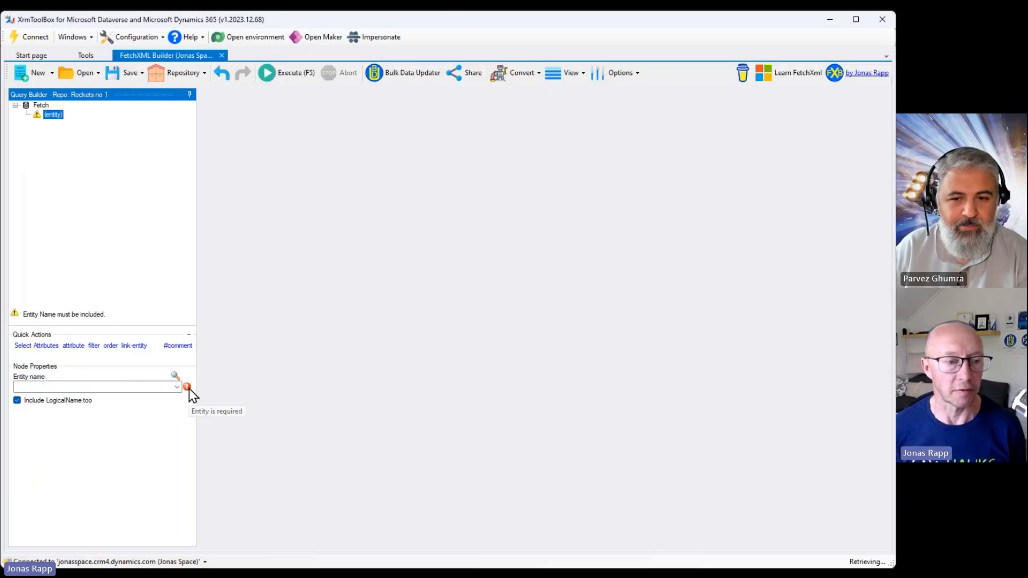
left_click(177, 388)
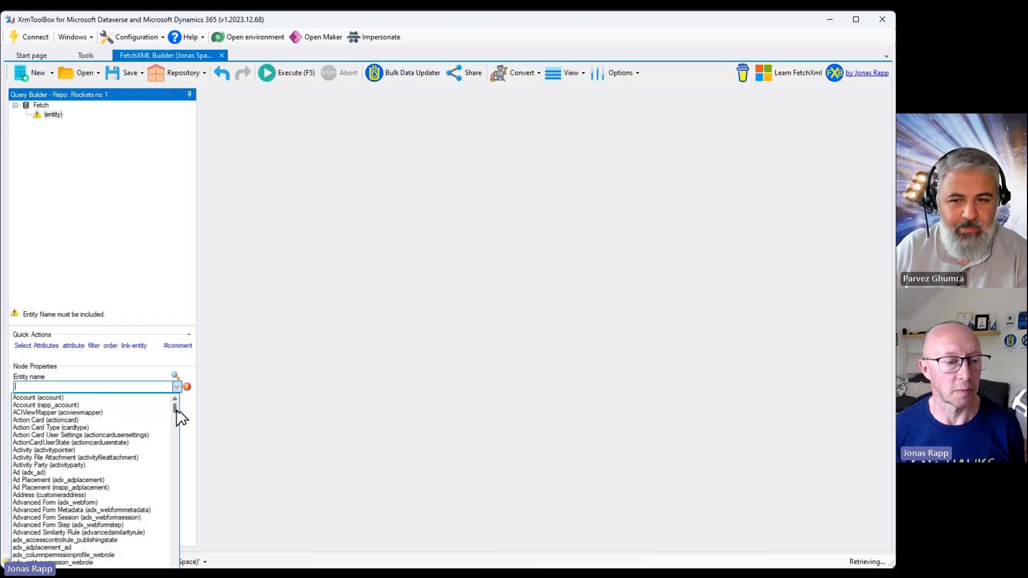
mouse_move(176, 418)
left_mouse_down()
mouse_move(188, 532)
mouse_move(181, 565)
mouse_move(179, 406)
left_mouse_up()
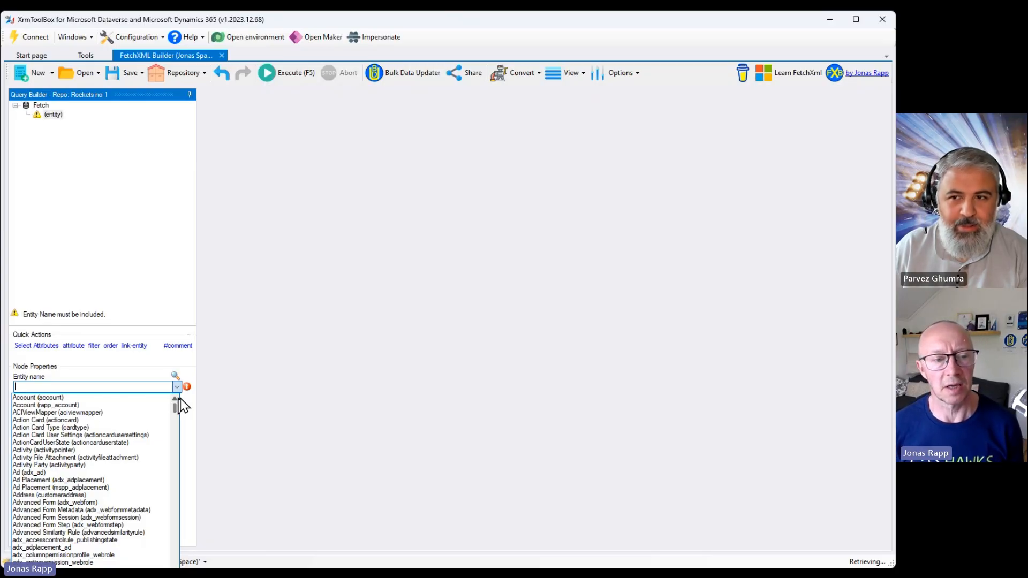
left_click(114, 386)
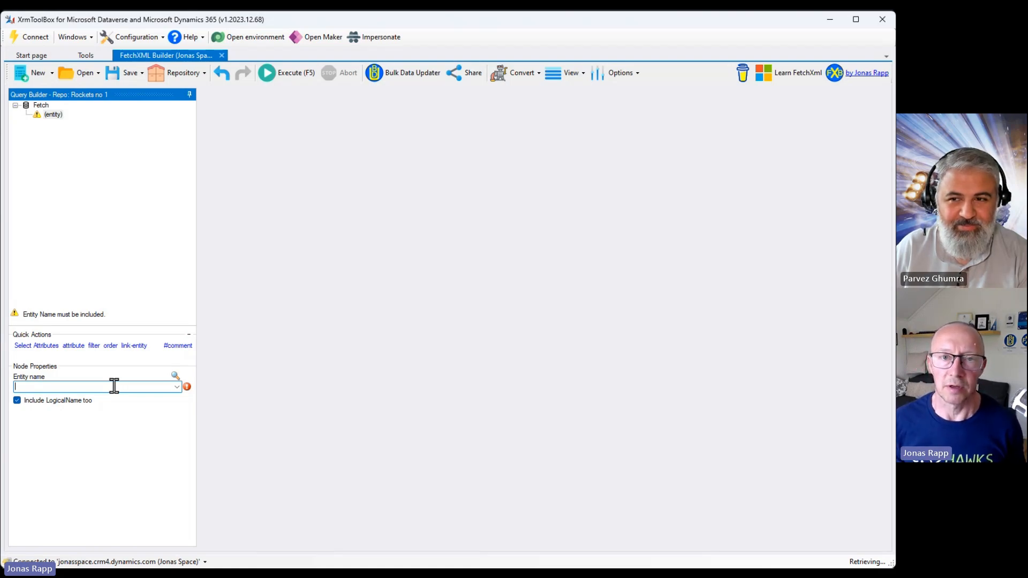
type("contact (contact")
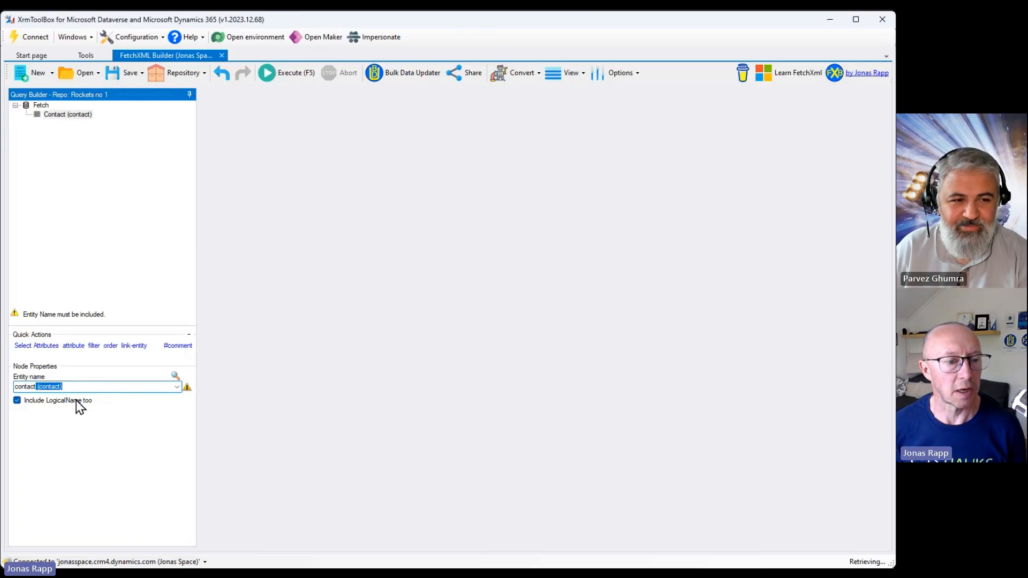
key("Return")
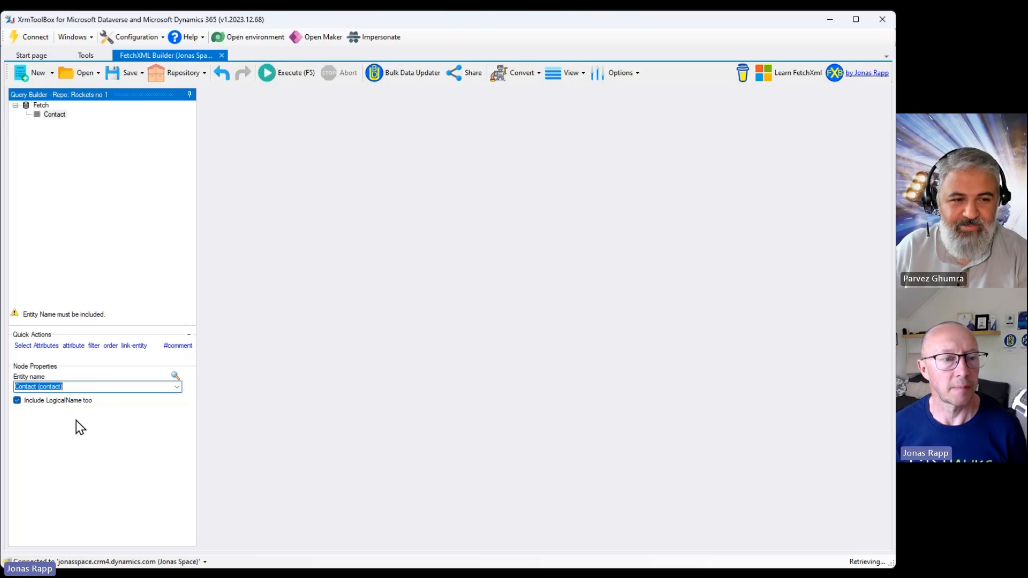
Execute the query and scroll across the result columns.
left_click(292, 73)
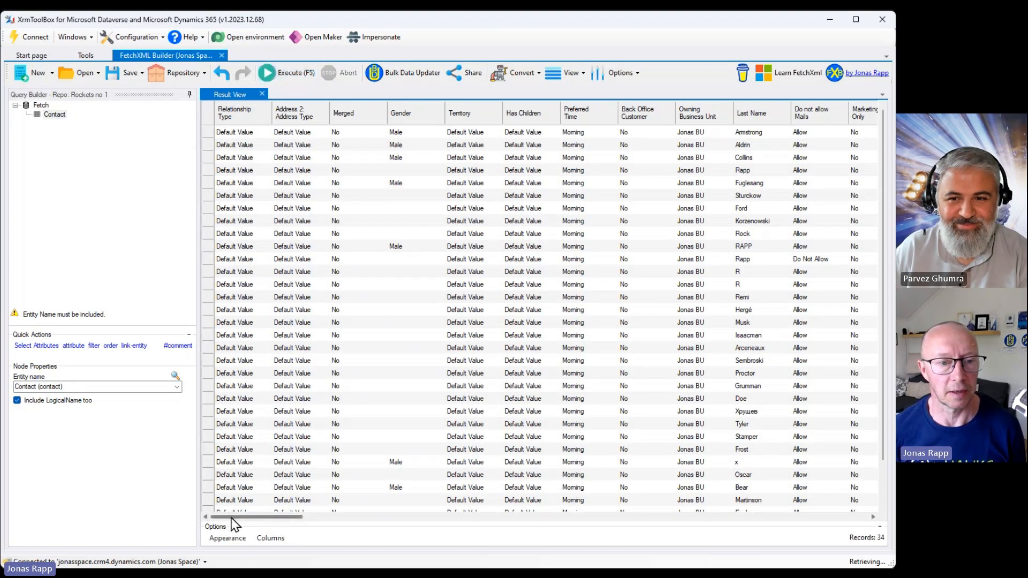
left_click_drag(232, 518, 564, 524)
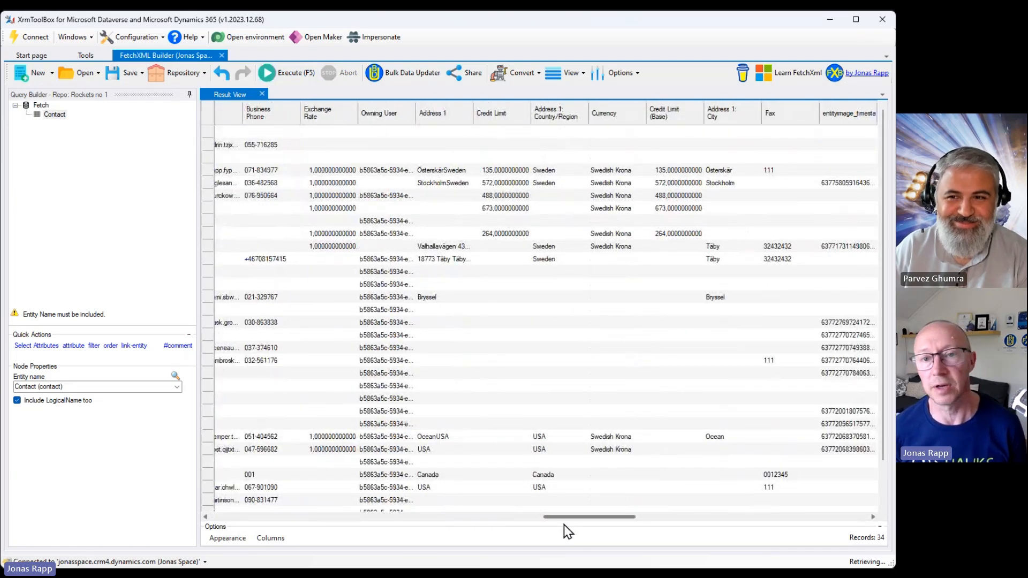
left_click_drag(564, 525, 235, 529)
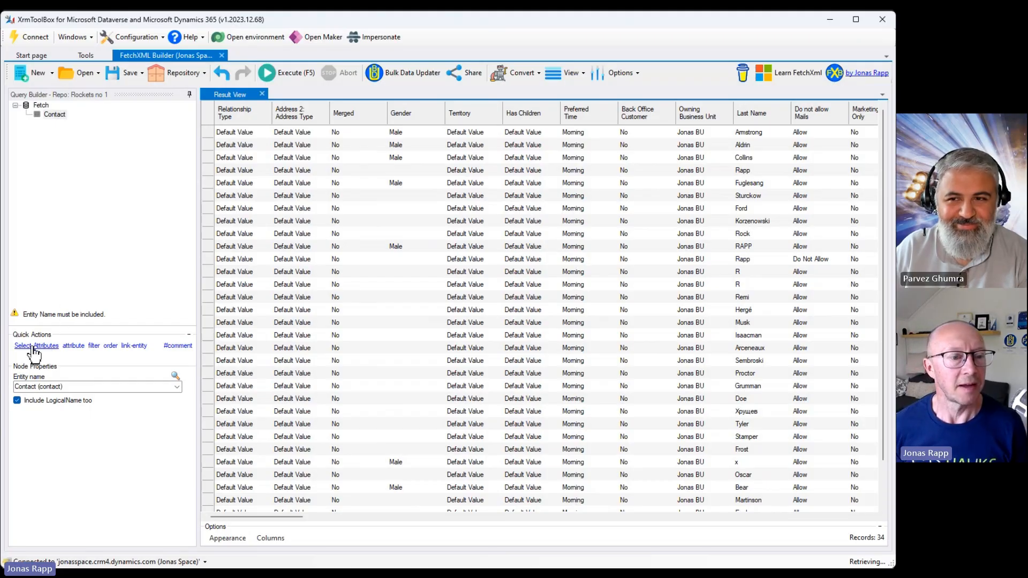
Add a Full Name attribute to the Contact entity.
left_click(74, 346)
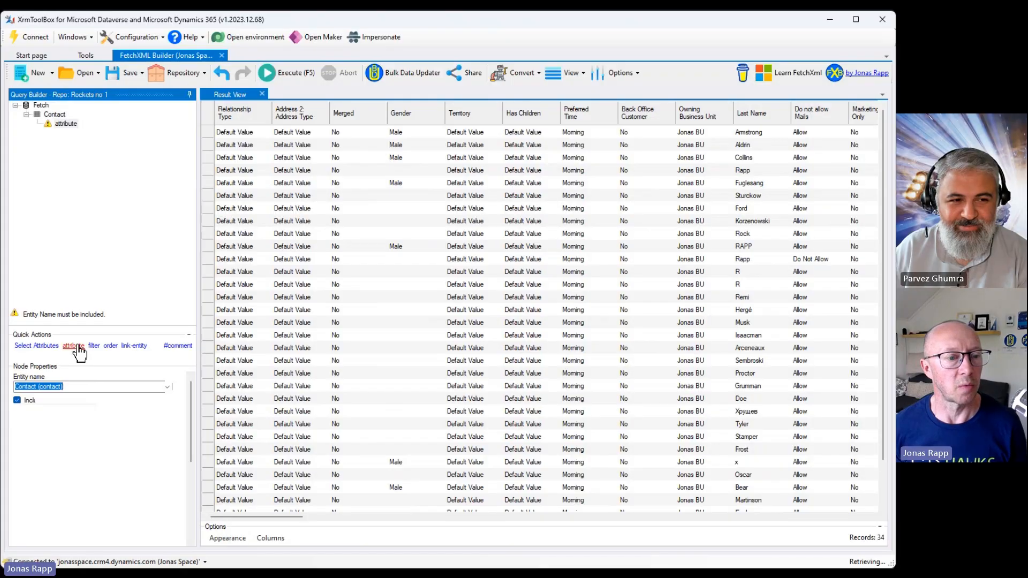
left_click(167, 387)
left_click(167, 387)
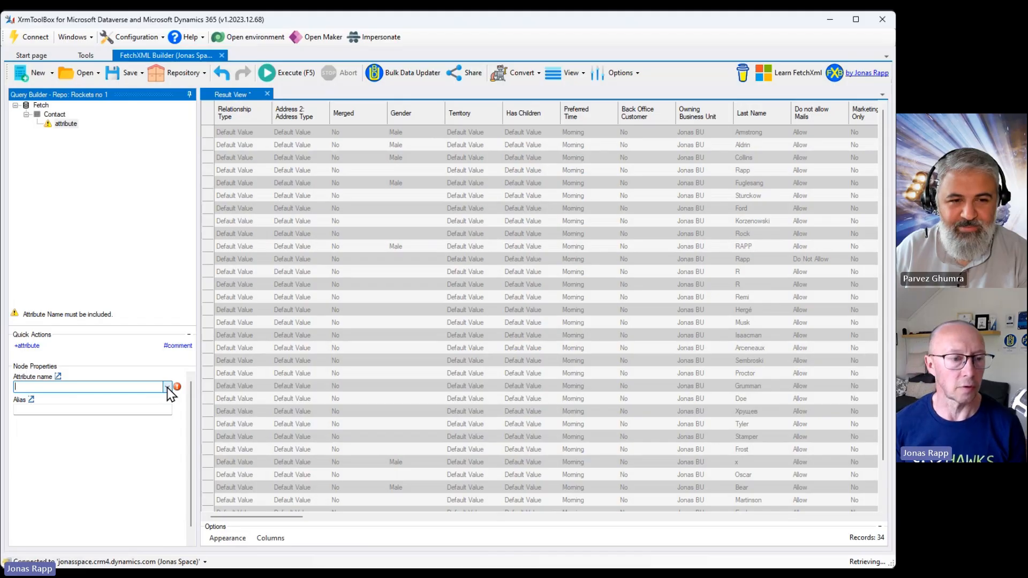
type("f")
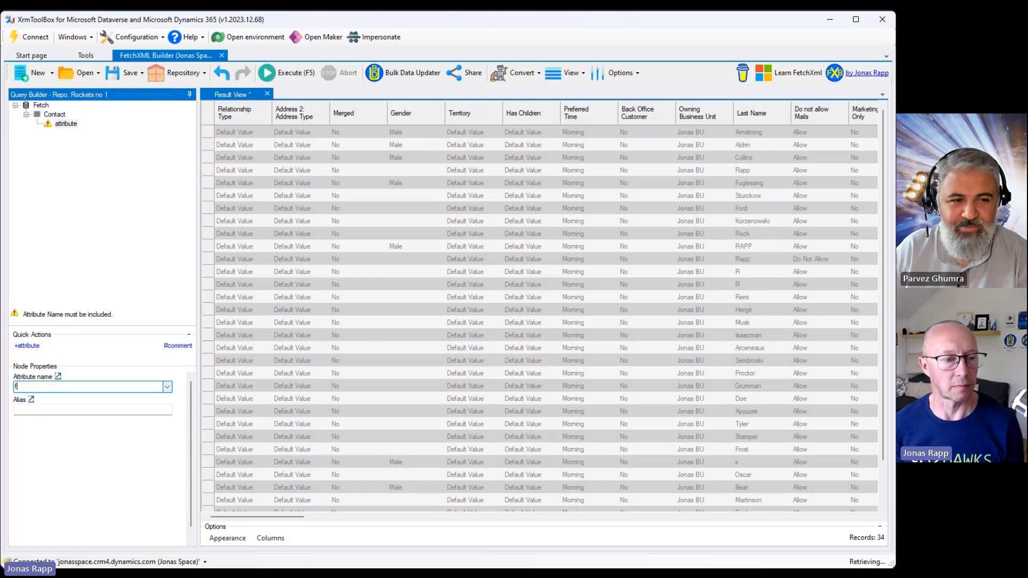
type("ul Name (String")
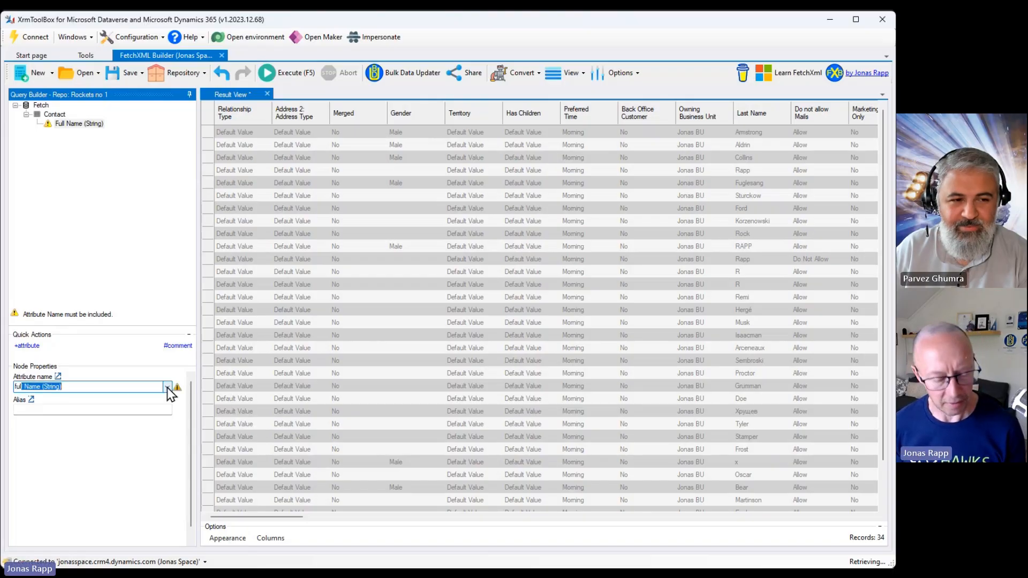
key("Tab")
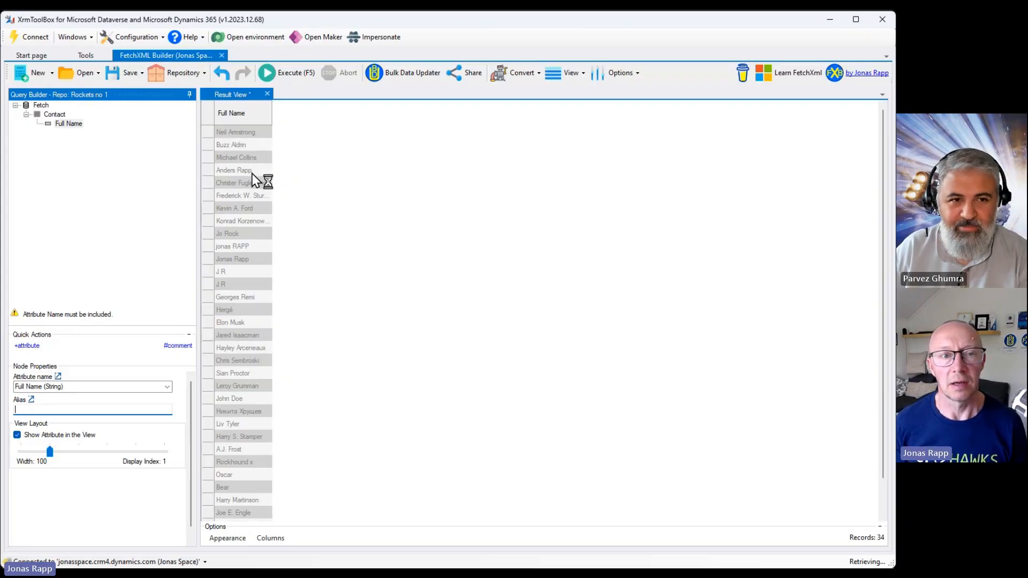
Execute the query and scroll through the Full Name results.
mouse_move(60, 121)
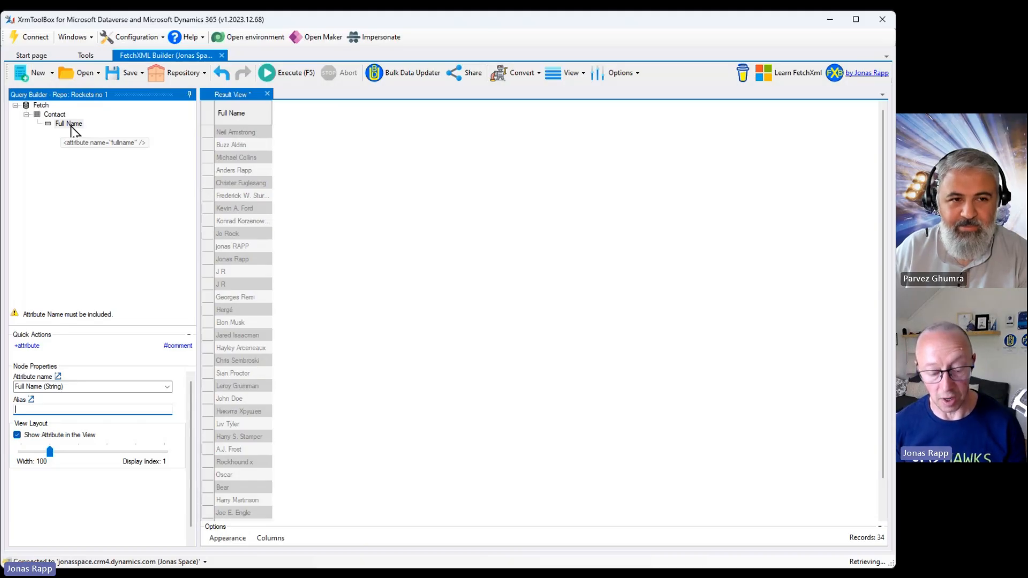
left_click(291, 80)
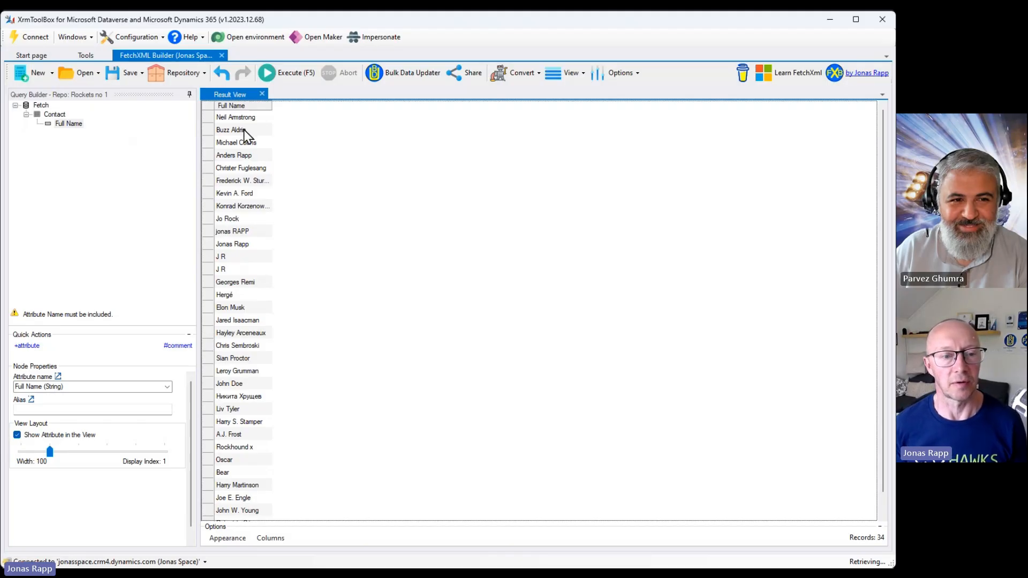
scroll(245, 135, "down", 1)
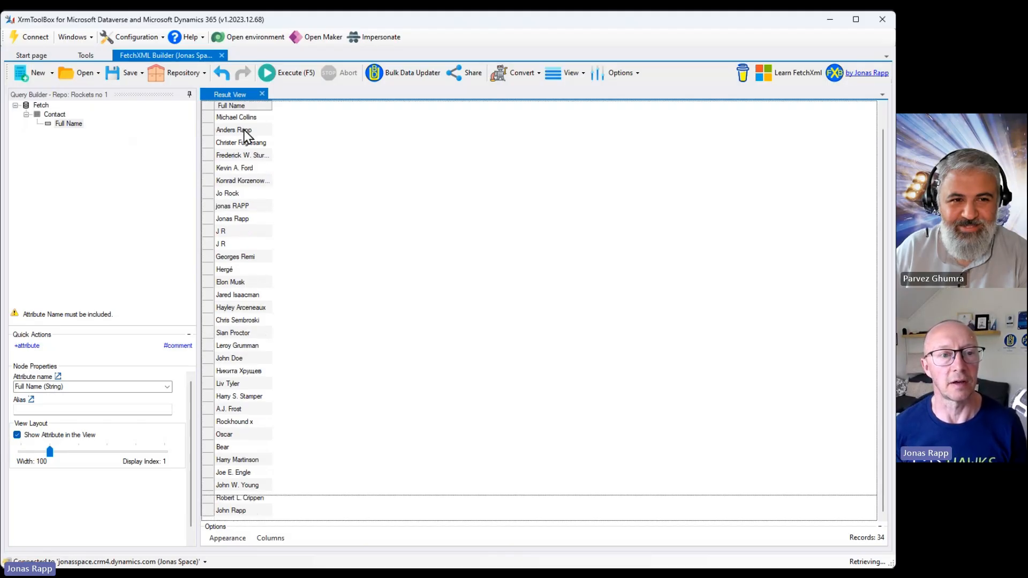
scroll(244, 135, "up", 1)
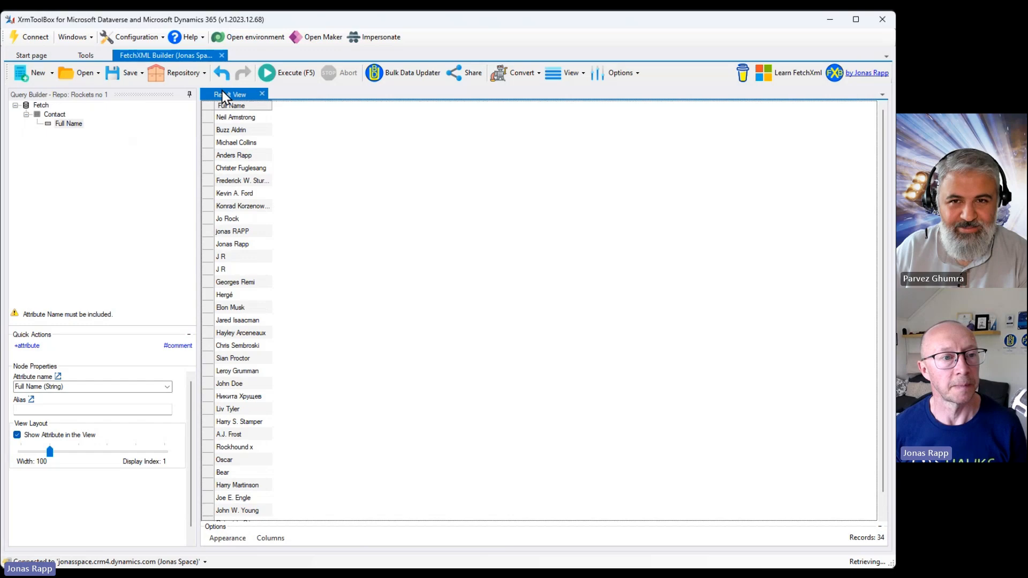
Open Select Attributes for Contact, filter on city, and check Address 1: City.
left_click(60, 116)
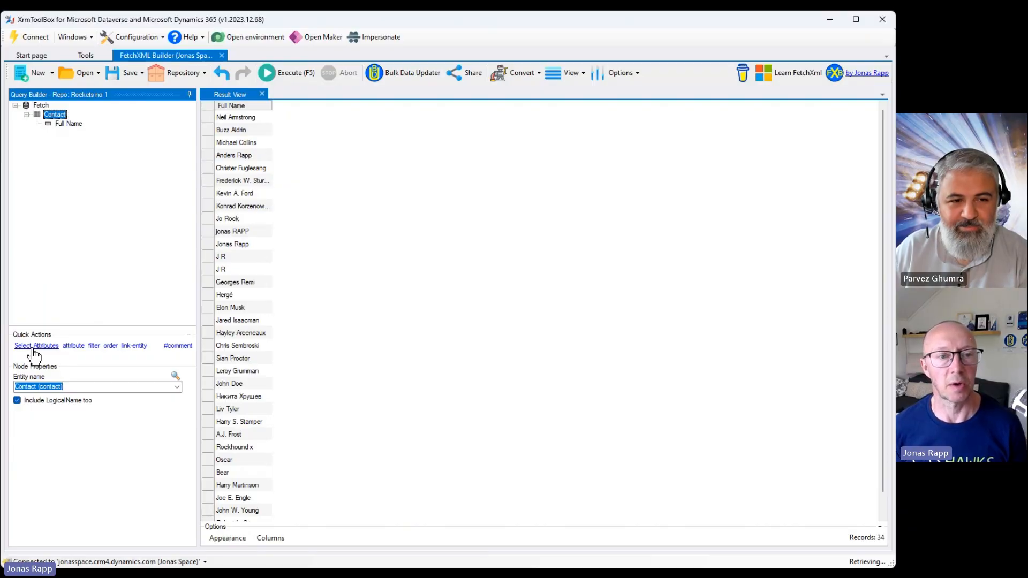
left_click(34, 346)
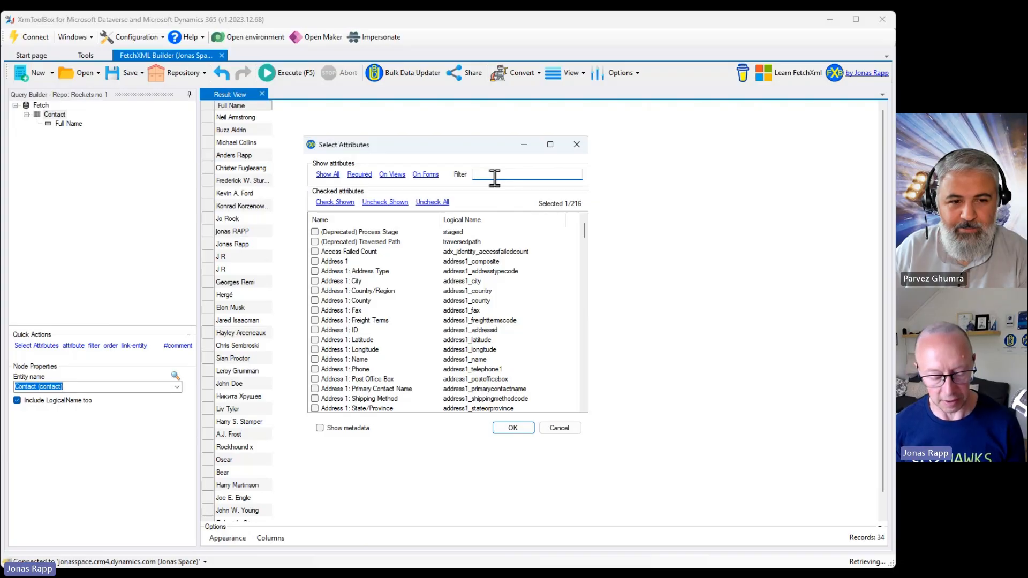
type("city")
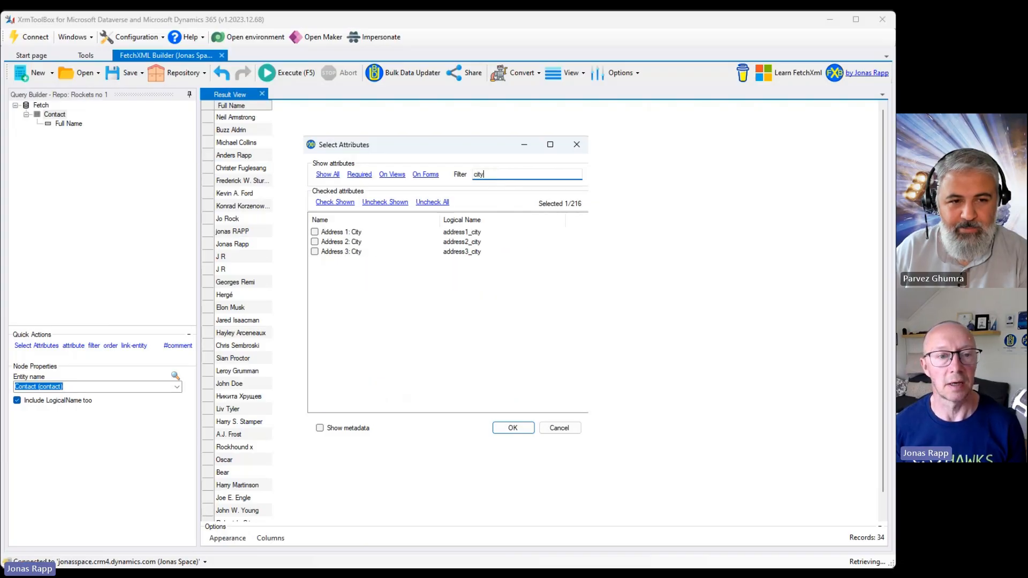
left_click(315, 232)
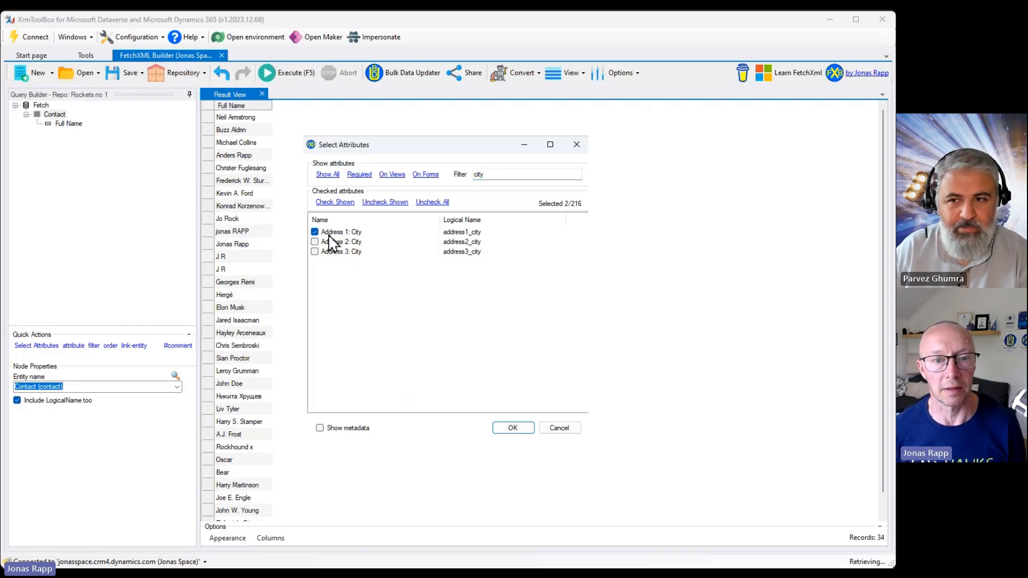
Filter on parent, check Company Name, confirm the selection, and execute the query.
double_click(471, 175)
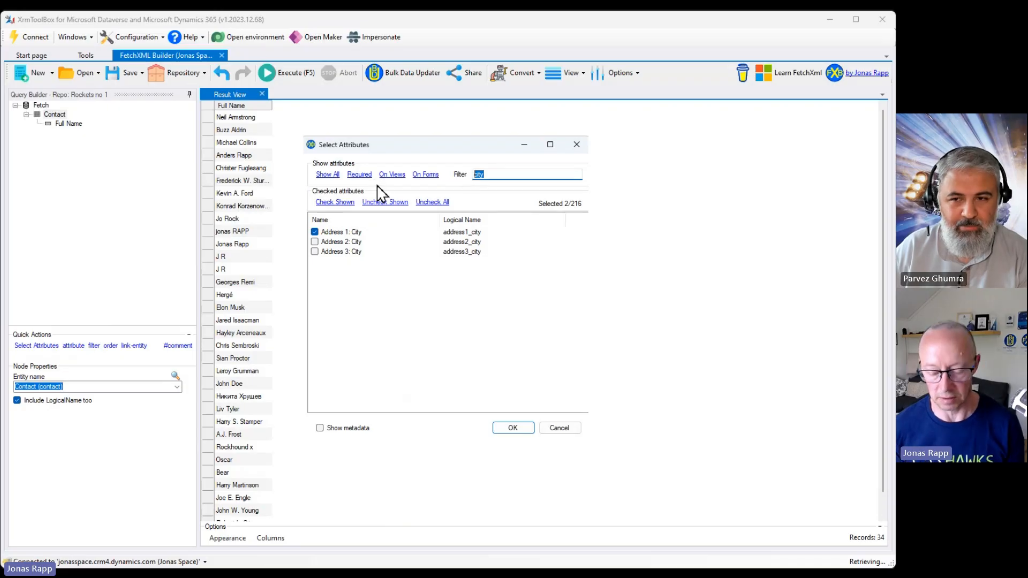
key("BackSpace")
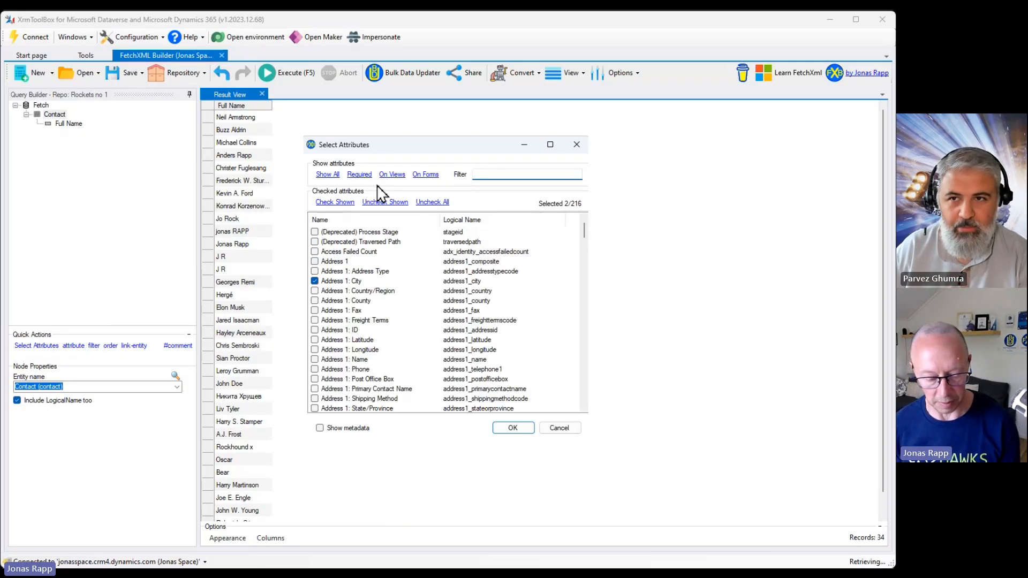
type("parent")
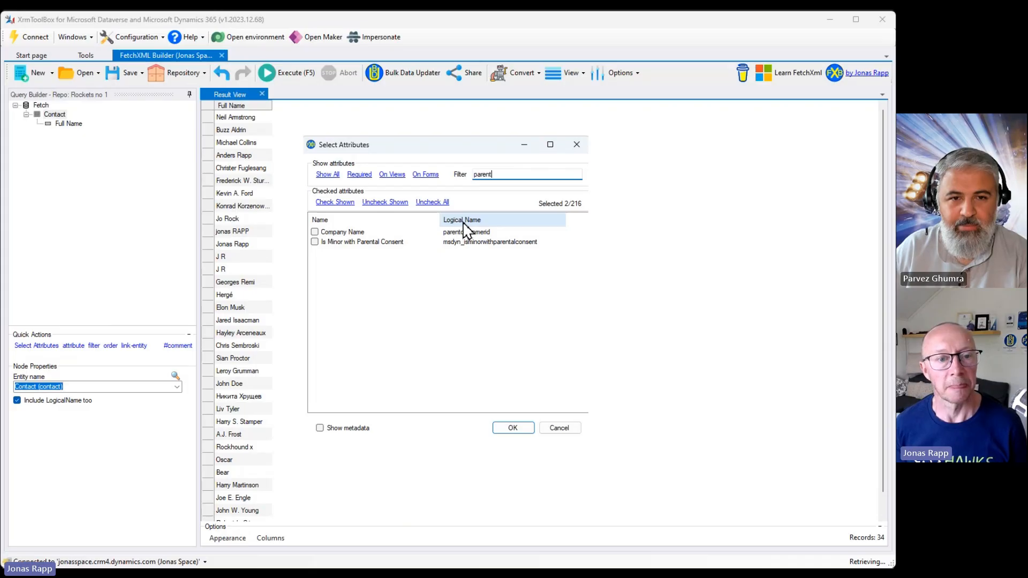
left_click(315, 232)
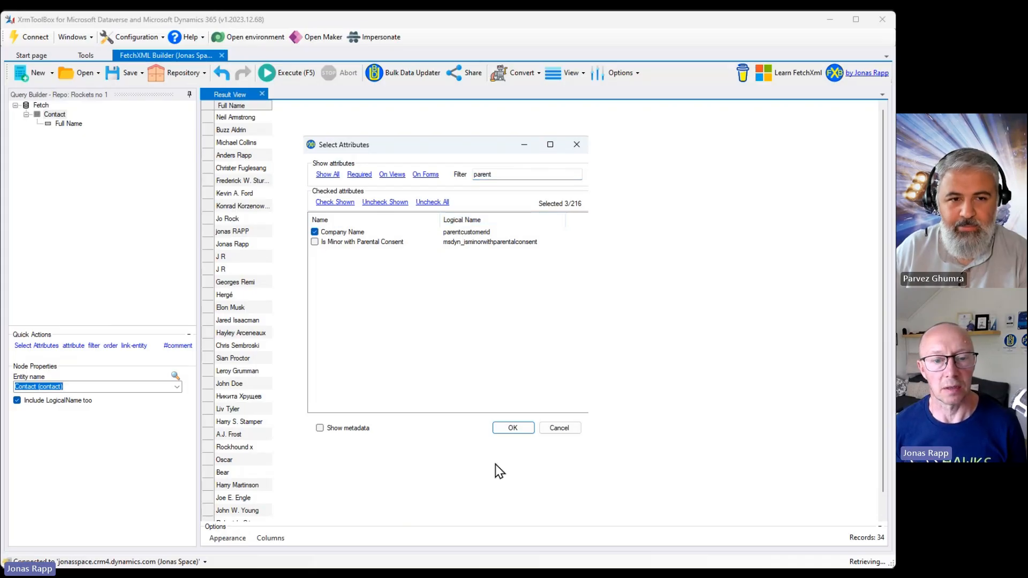
left_click(517, 428)
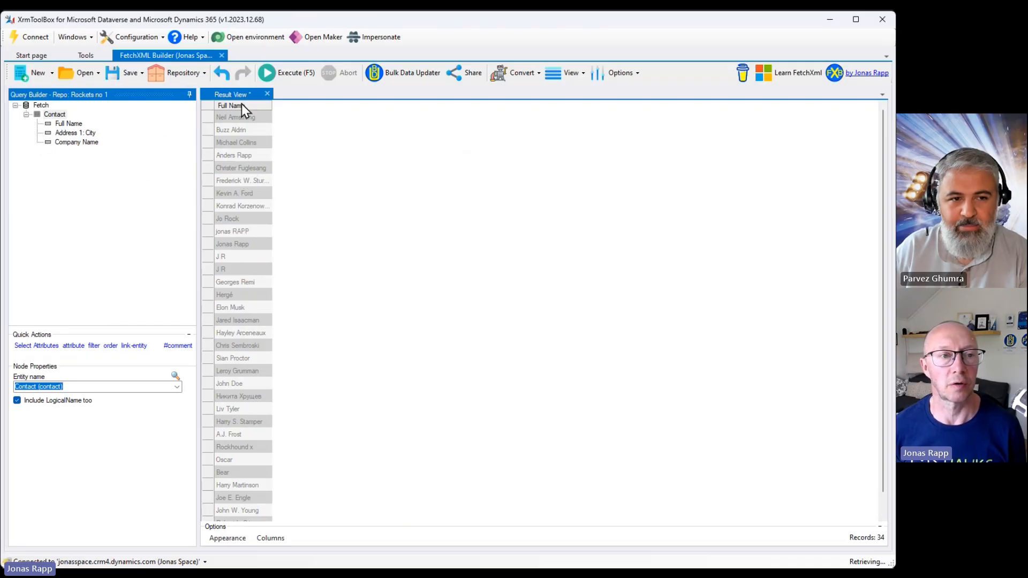
left_click(294, 80)
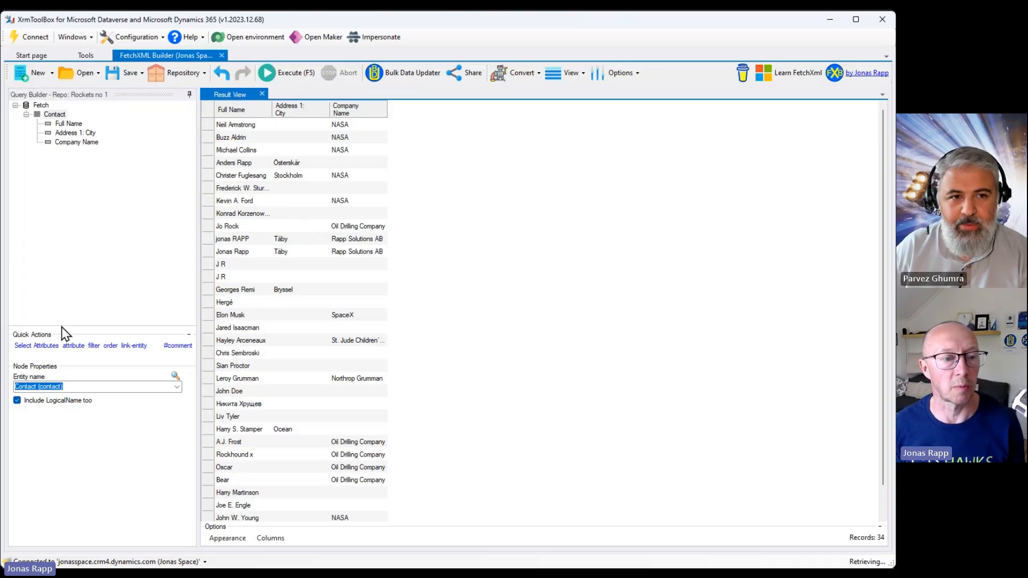
Add a filter to Contact with a condition on the Company Name (Customer) attribute.
left_click(94, 346)
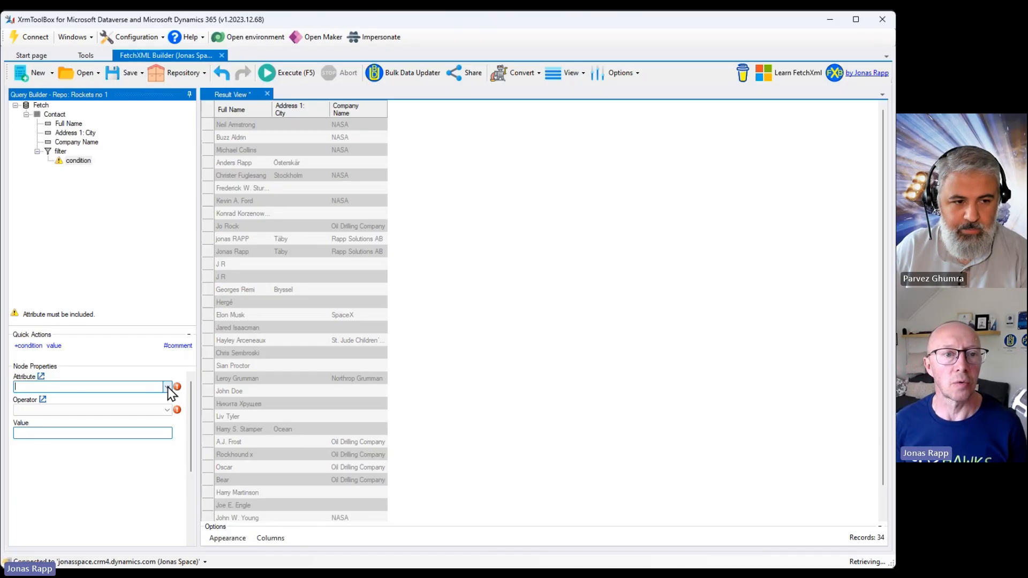
left_click(167, 387)
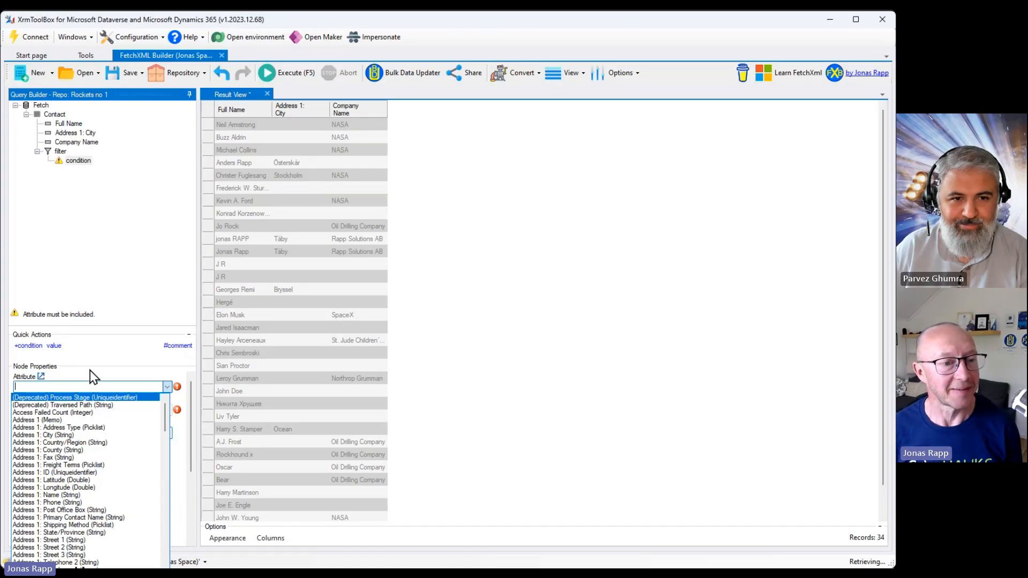
left_click(90, 386)
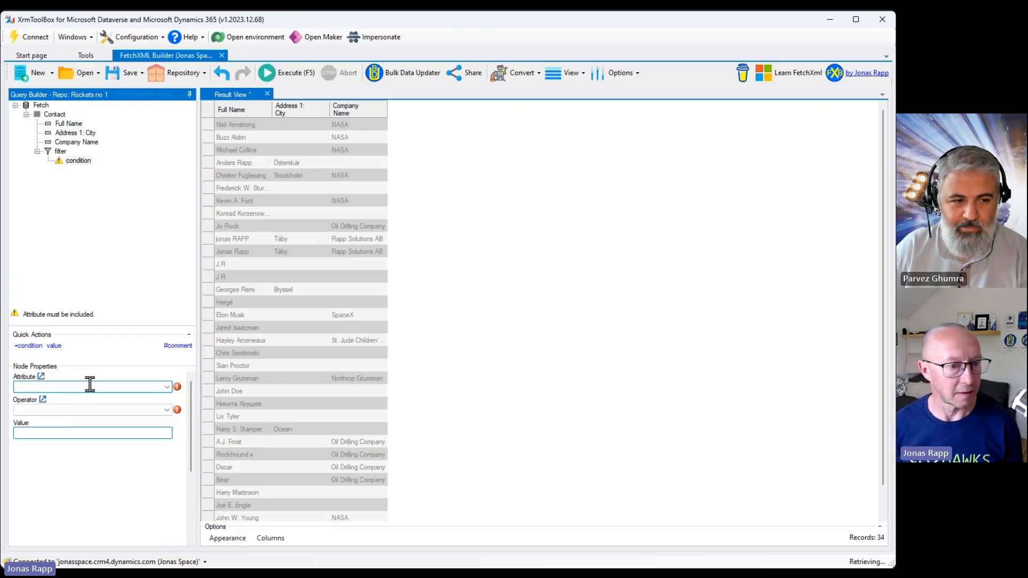
type("an")
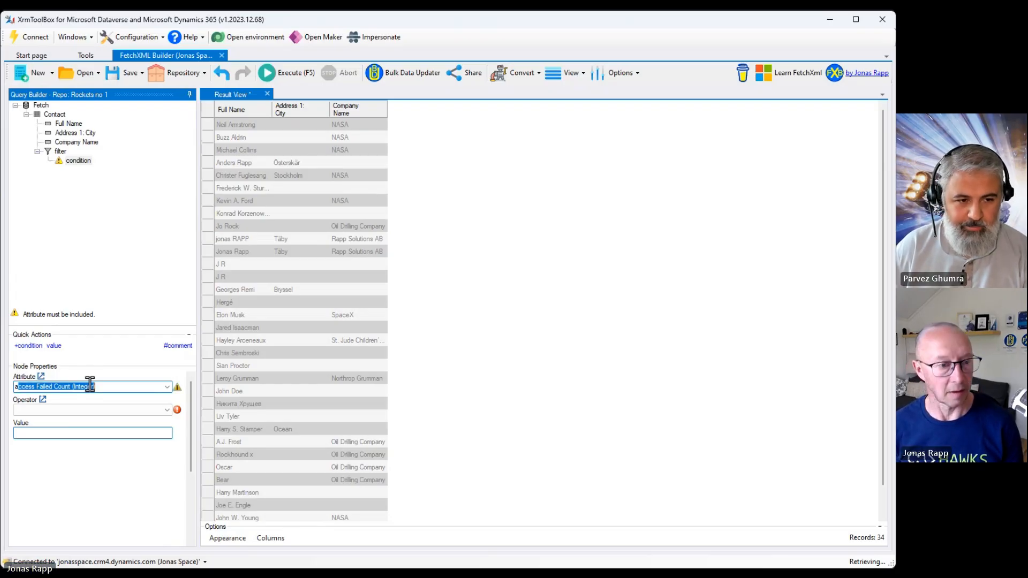
key("BackSpace")
key("BackSpace")
key("BackSpace")
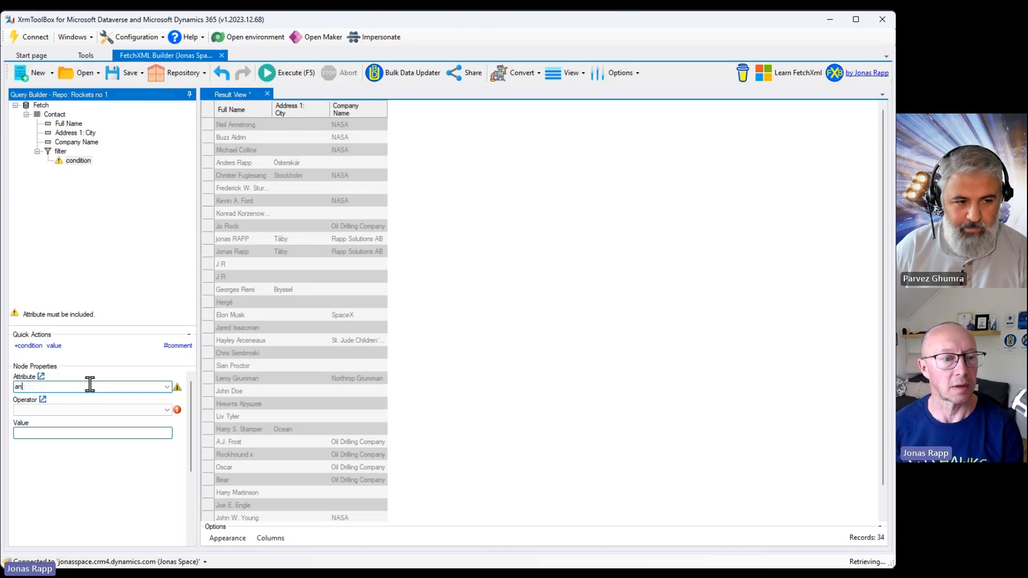
type("company Name (Customer")
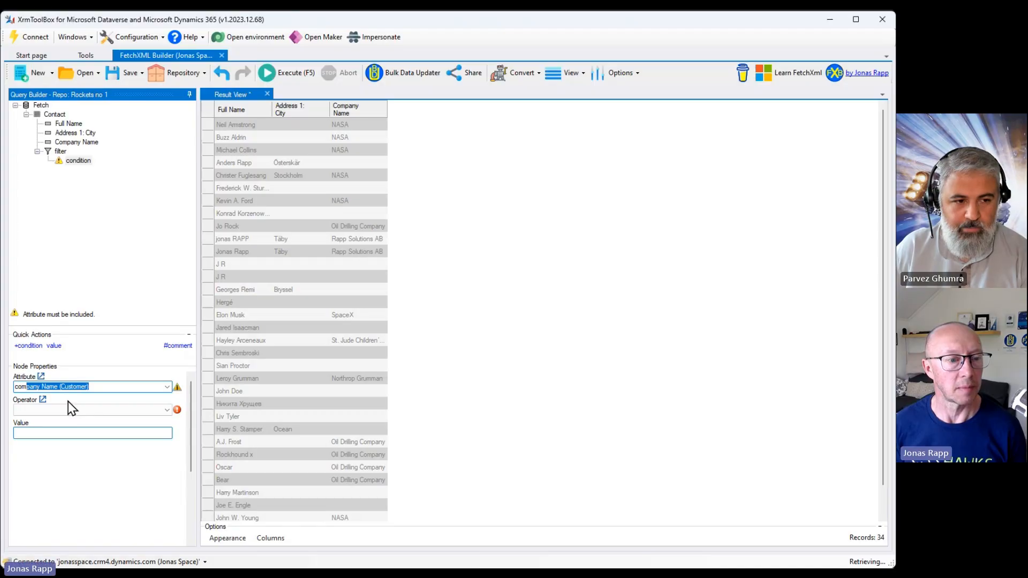
key("Return")
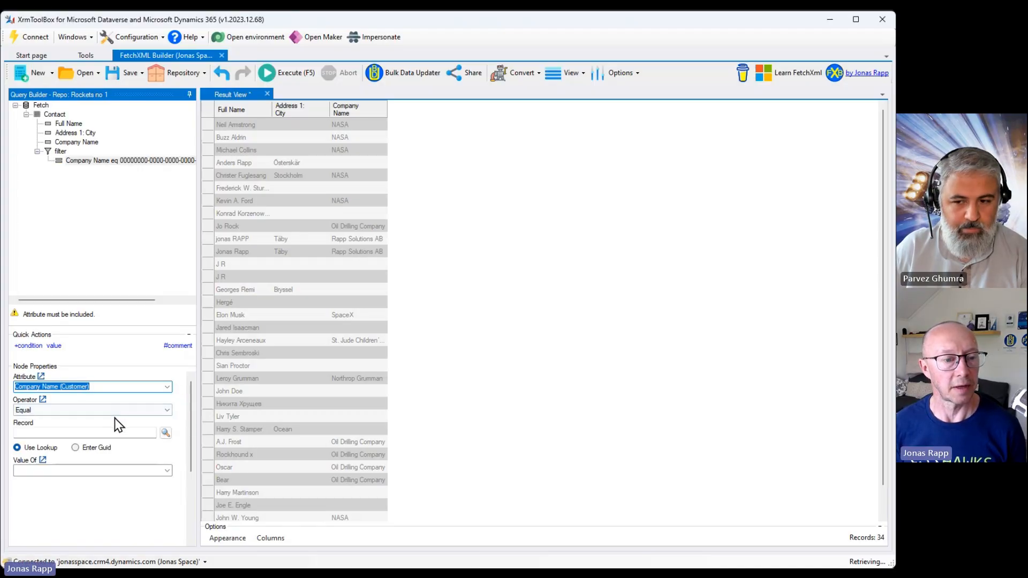
Try to pick a record value for the Company Name condition.
left_click(119, 411)
left_click(108, 419)
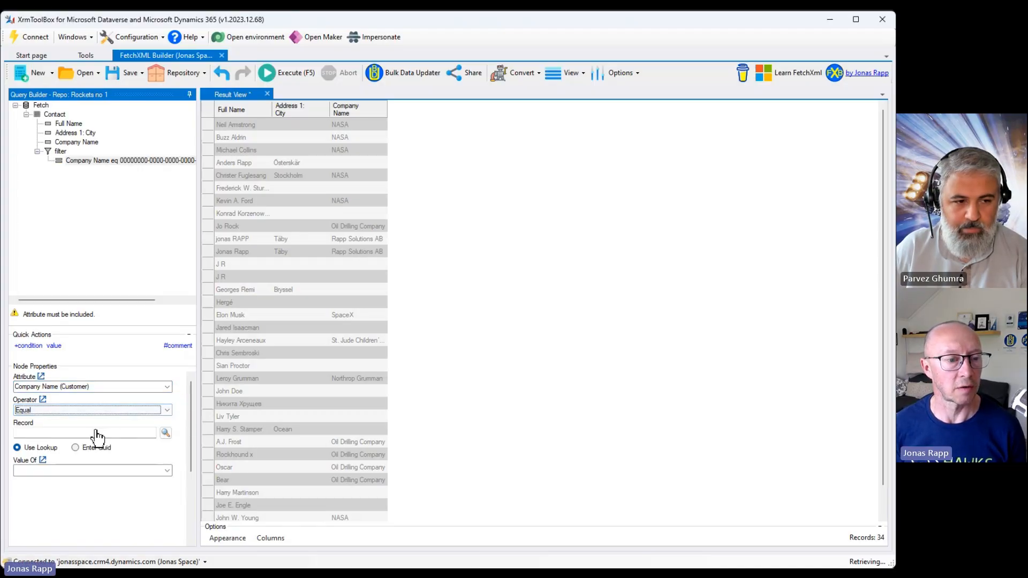
left_click(96, 432)
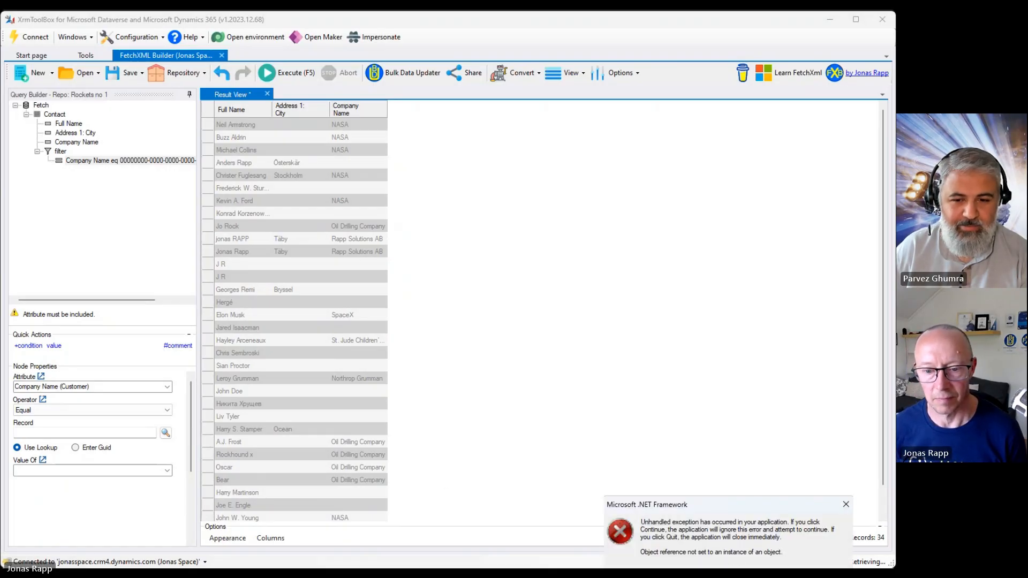
left_click(782, 575)
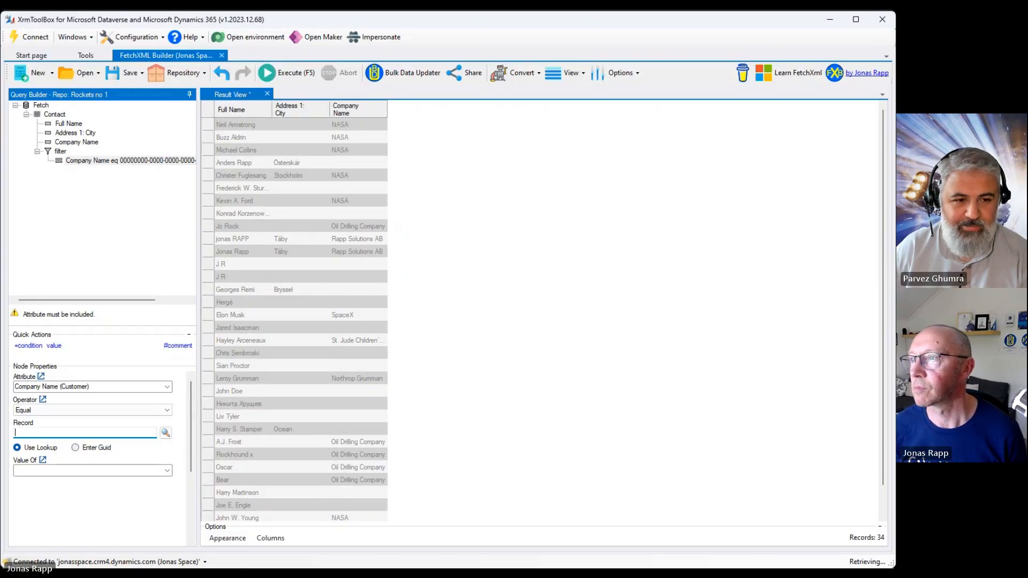
left_click(384, 470)
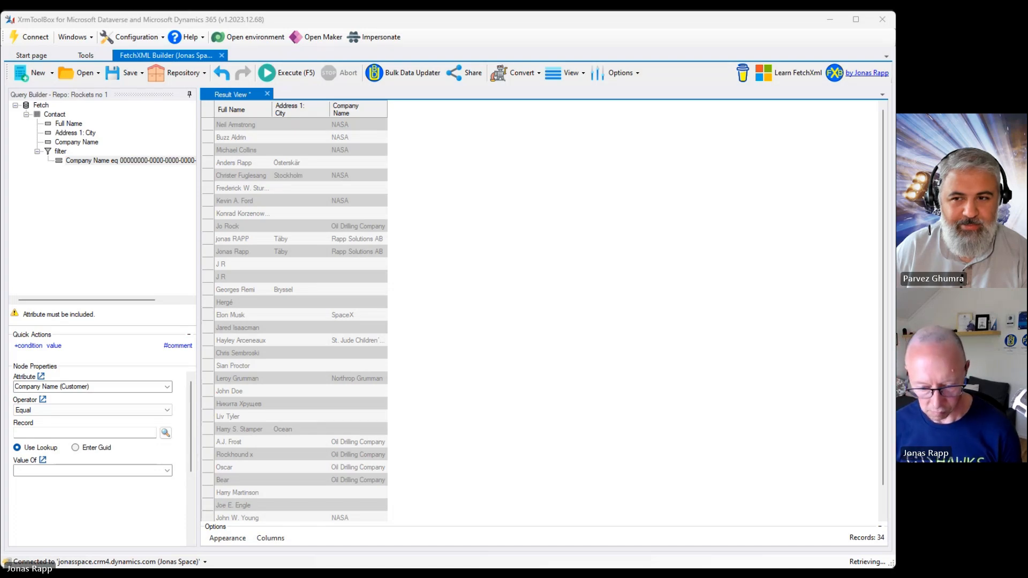
left_click(85, 432)
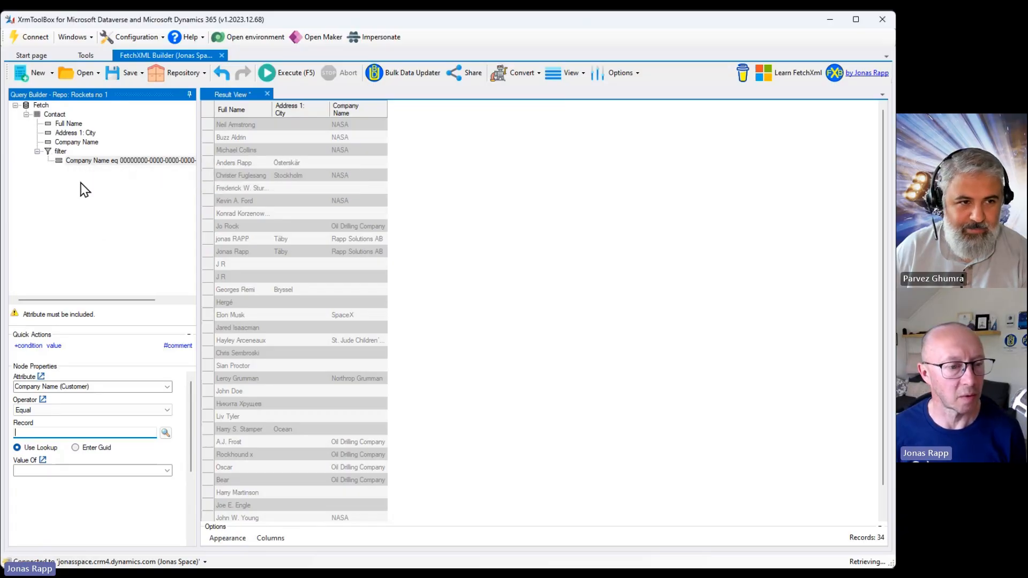
Set the Company Name condition's operator to NotNull.
left_click(137, 411)
left_click(137, 411)
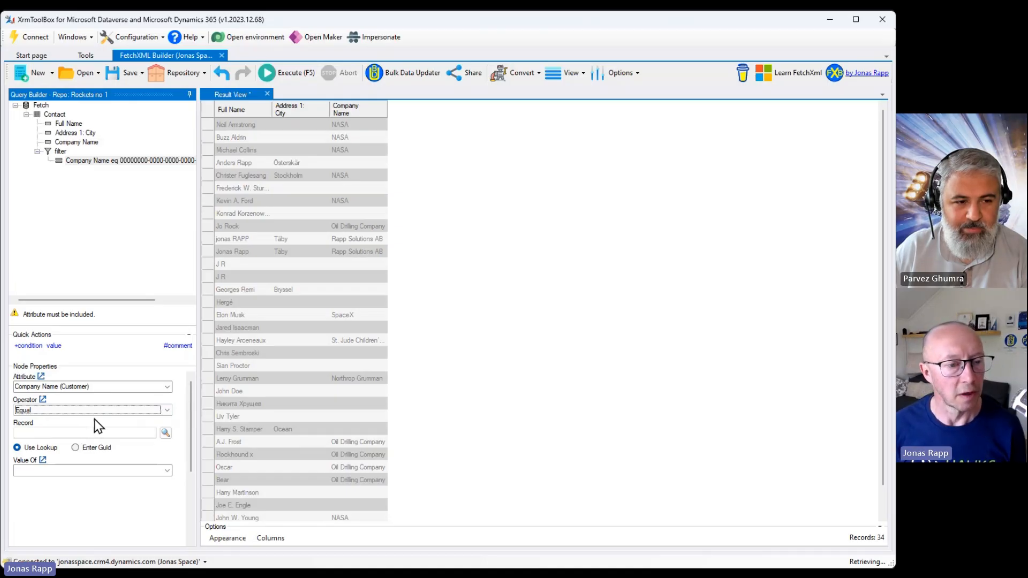
left_click(129, 411)
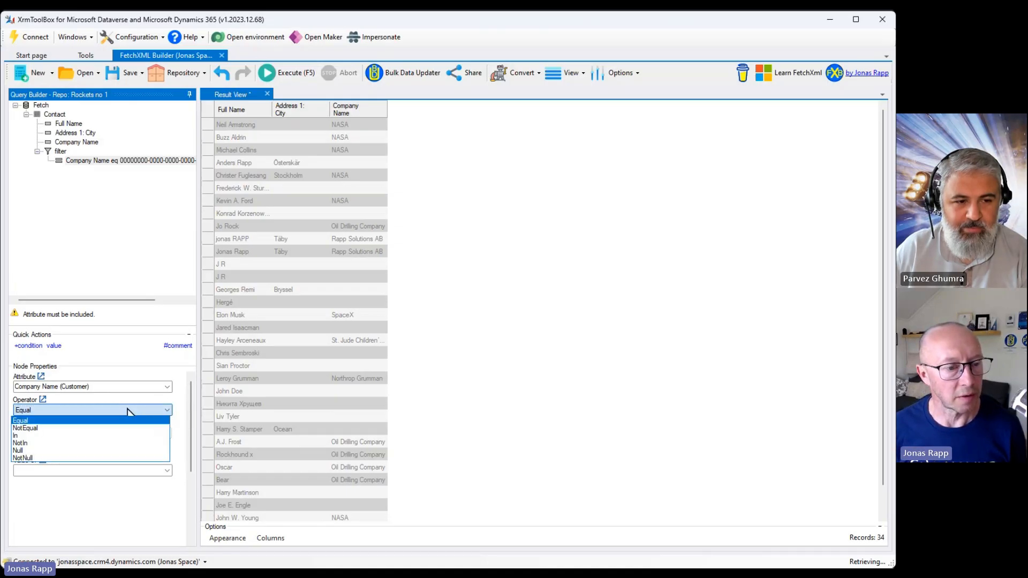
left_click(110, 458)
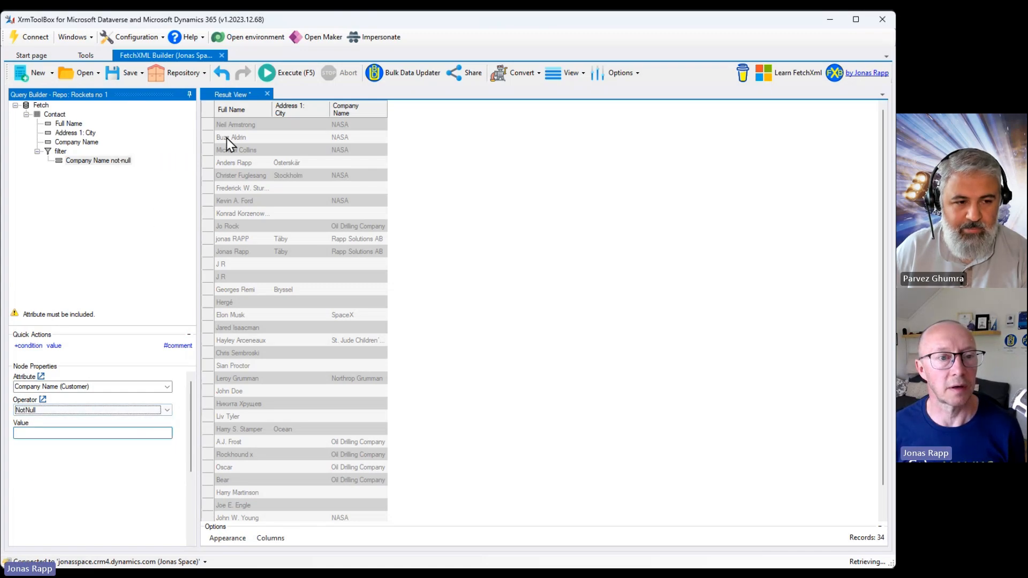
Execute the query and open the FetchXML view.
left_click(293, 78)
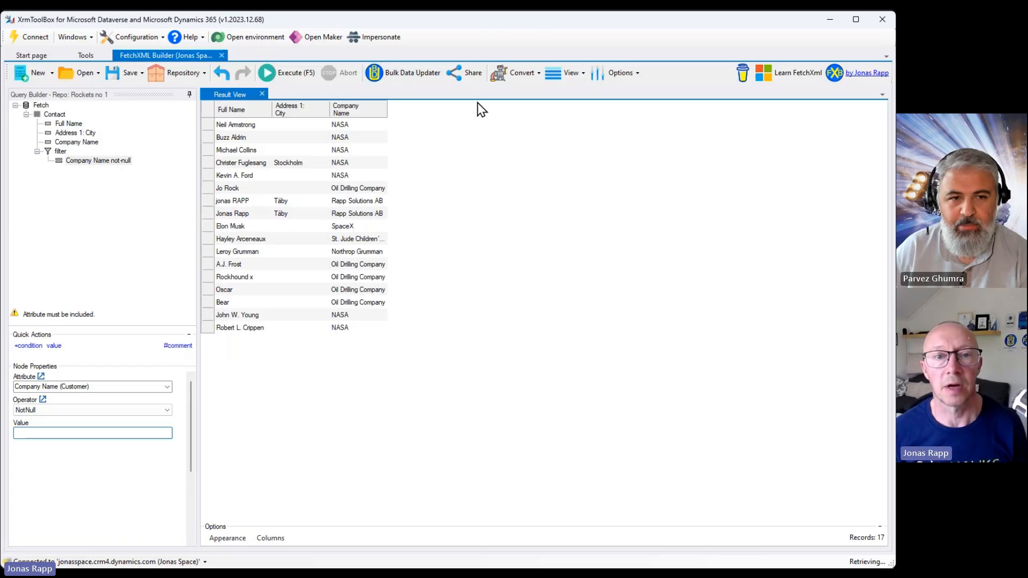
left_click(562, 79)
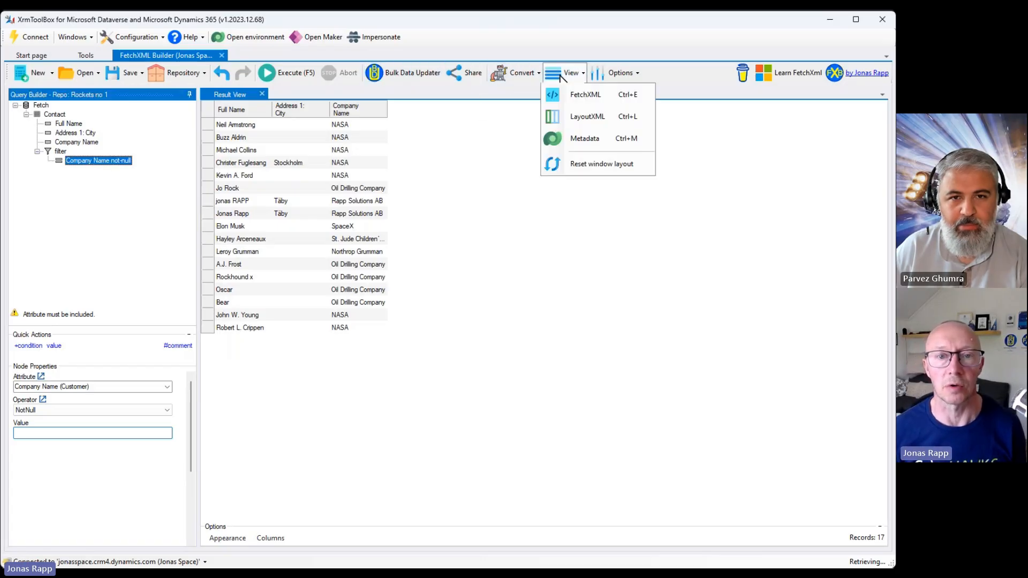
left_click(580, 97)
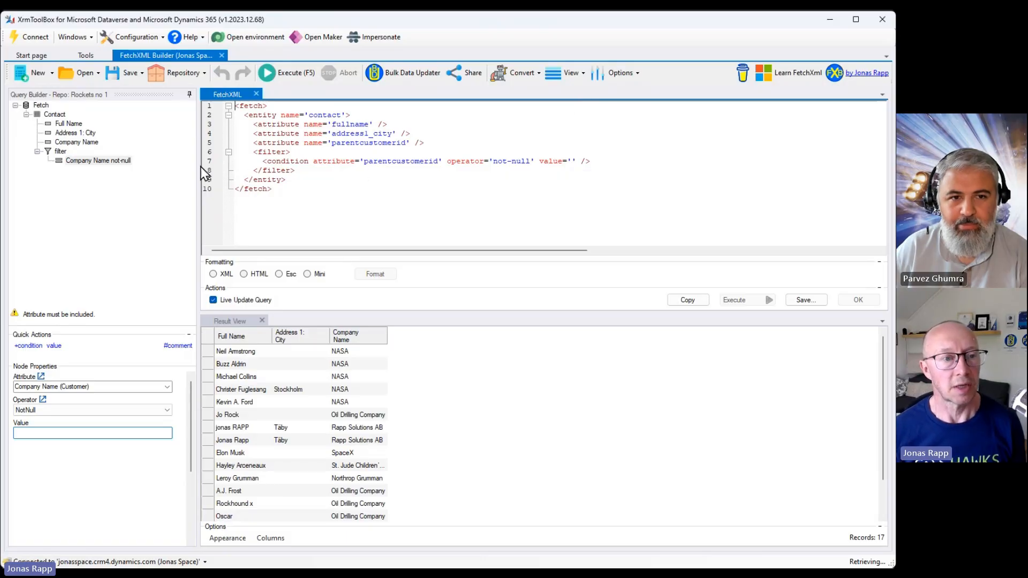
Comment out and uncomment the Company Name condition.
left_click(99, 160)
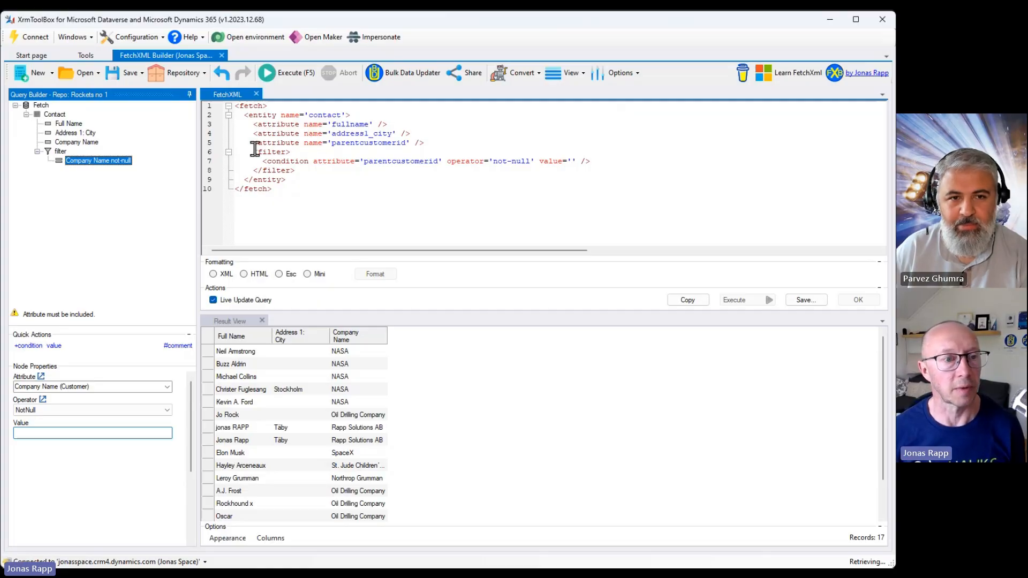
right_click(96, 167)
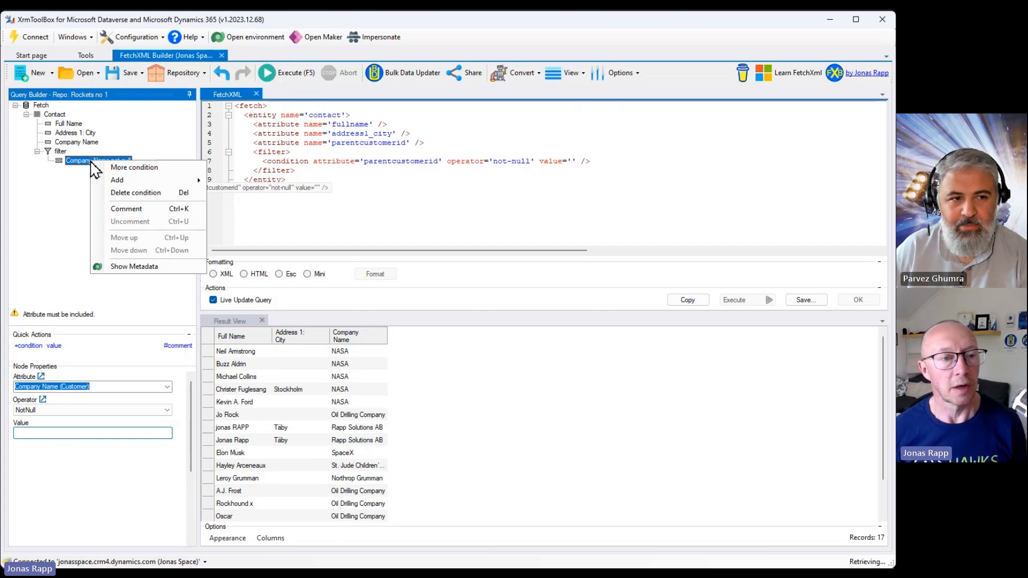
left_click(154, 212)
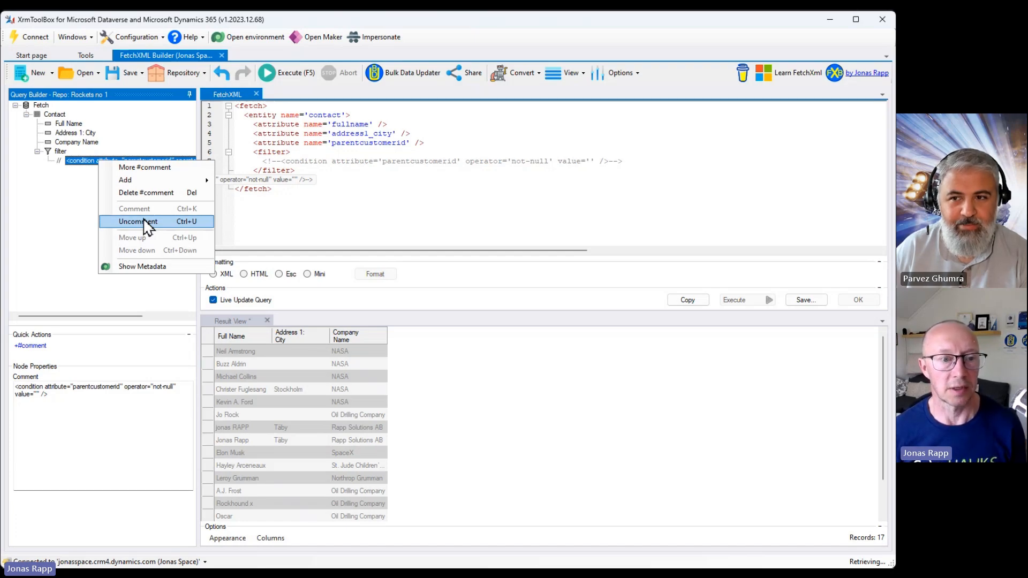
left_click(148, 222)
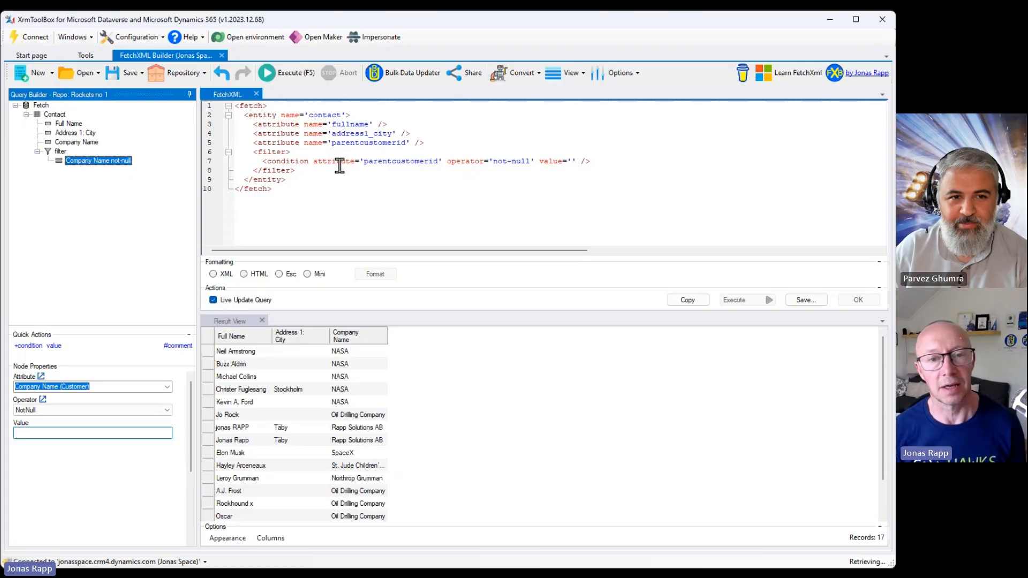
Change the condition's operator to null in the FetchXML and execute the query.
left_click(512, 160)
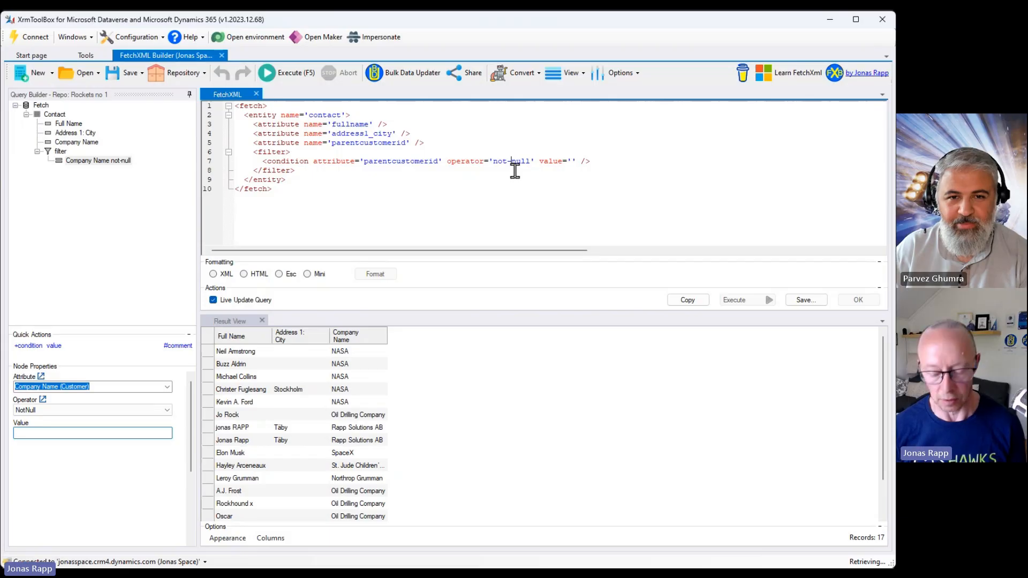
key("BackSpace")
key("BackSpace")
key("BackSpace")
key("BackSpace")
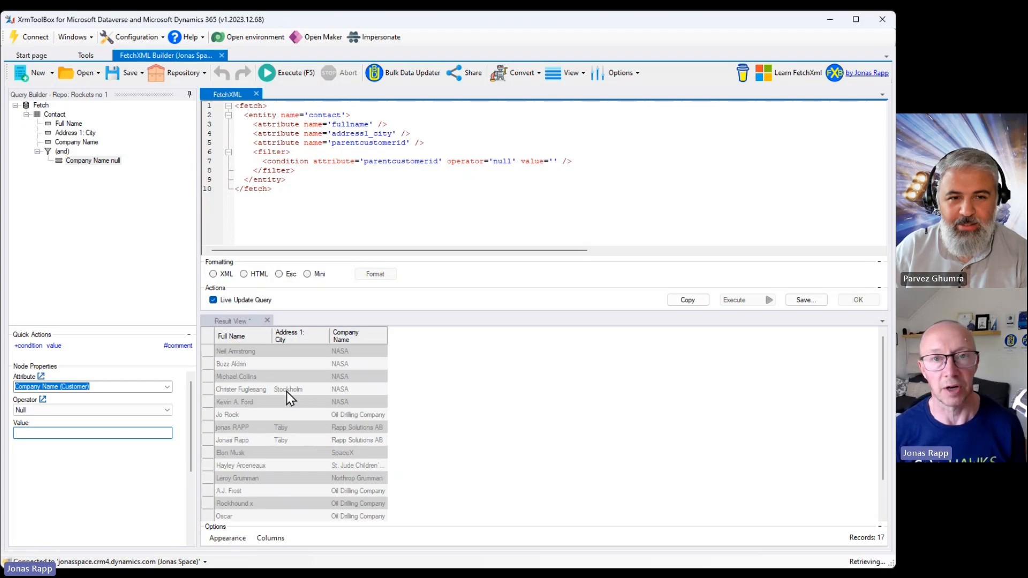
left_click(296, 77)
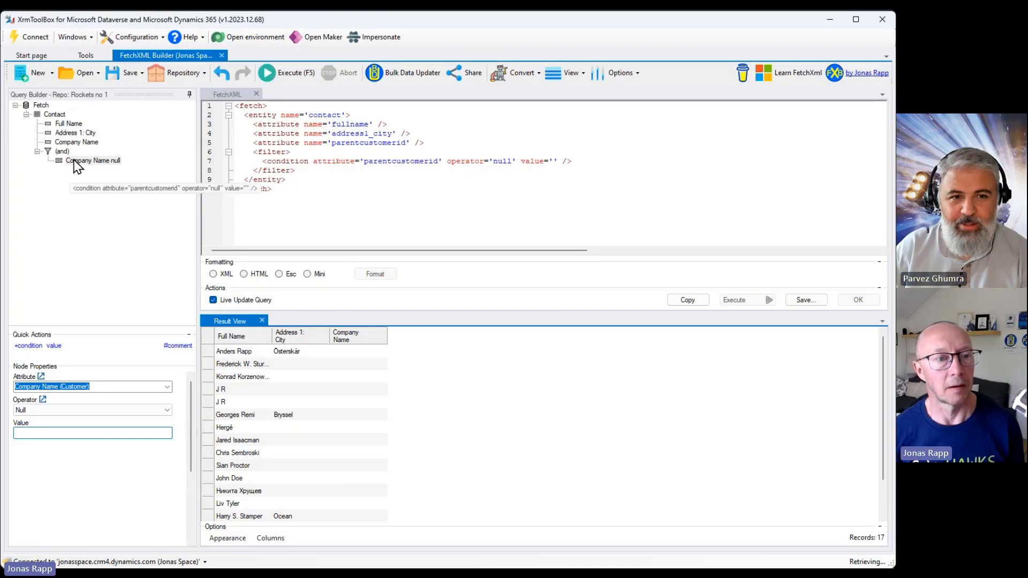
Change the condition's operator in the FetchXML to eq.
left_click(92, 161)
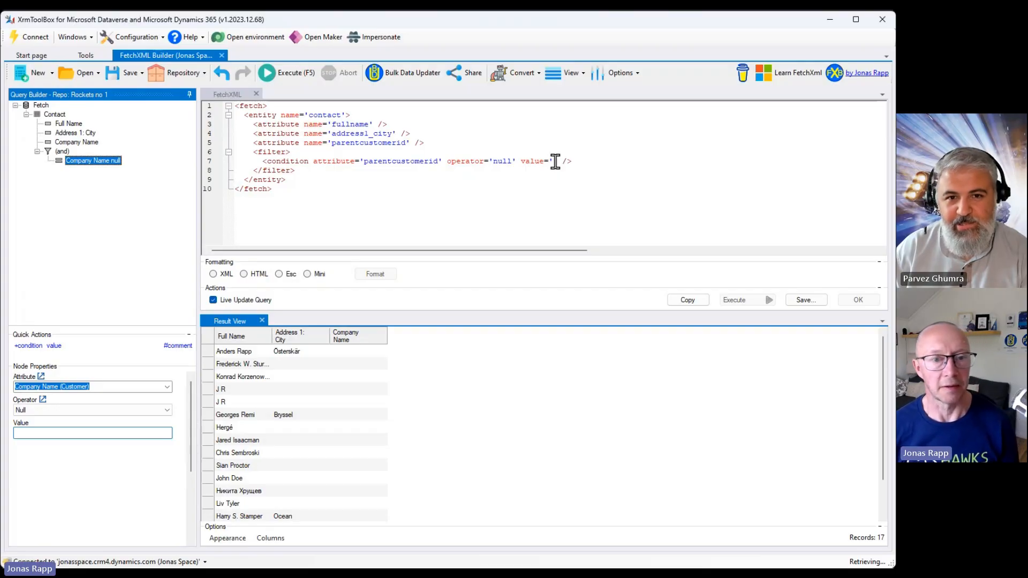
left_click(511, 163)
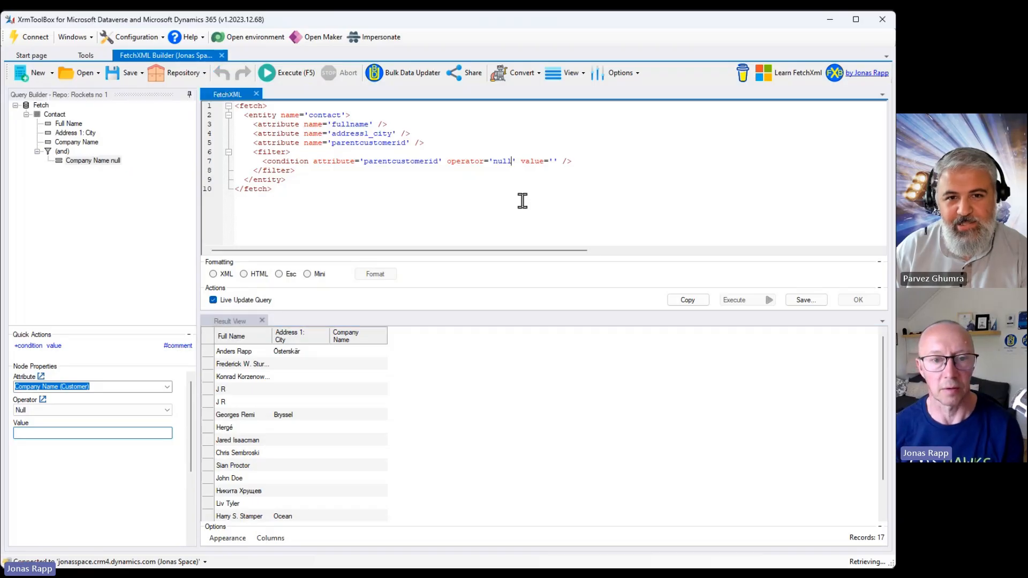
key("BackSpace")
key("BackSpace")
key("BackSpace")
key("BackSpace")
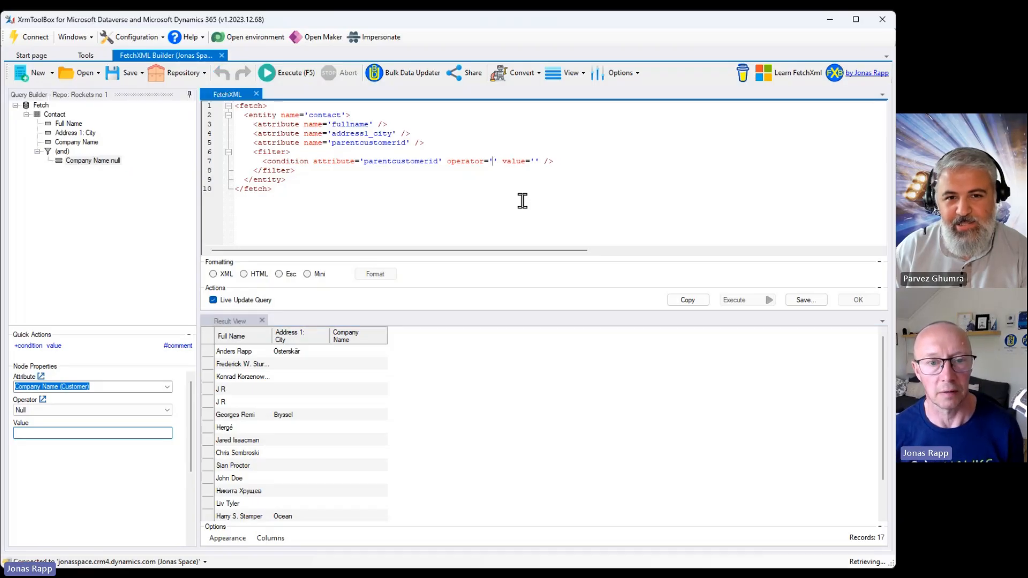
type("eq")
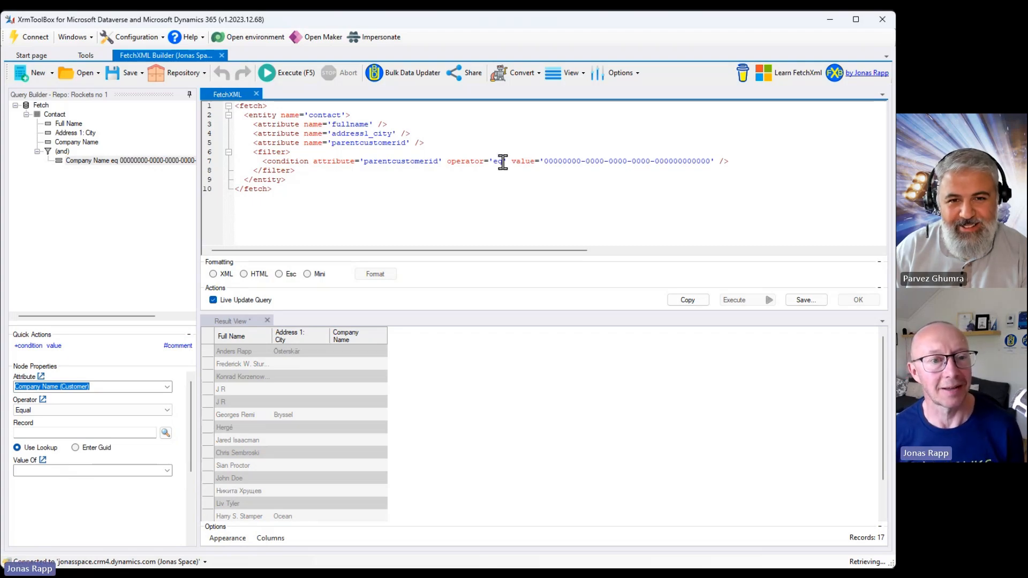
Try writing a new condition element in the FetchXML with autocomplete, then delete that line again.
left_click(748, 164)
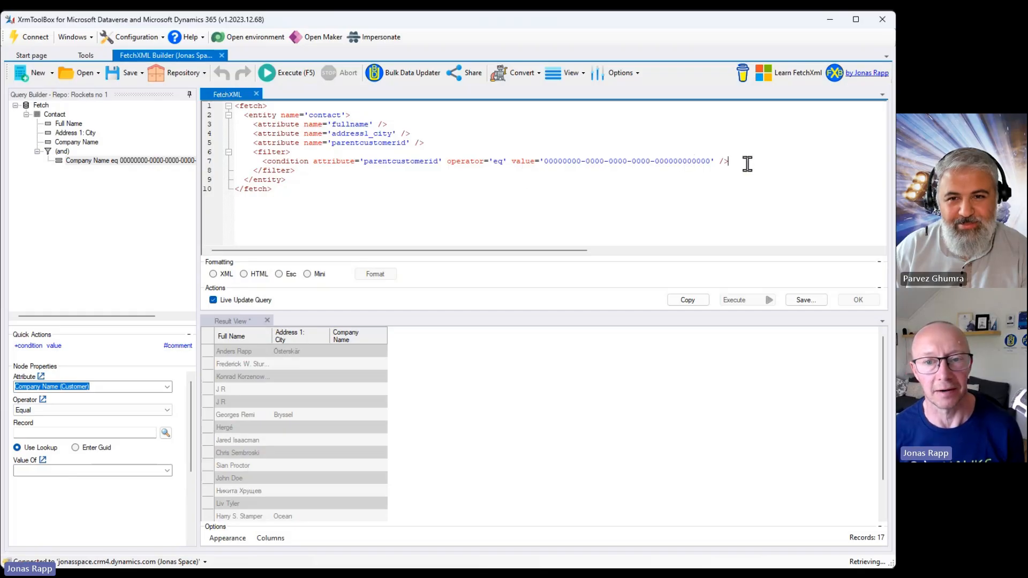
key("Return")
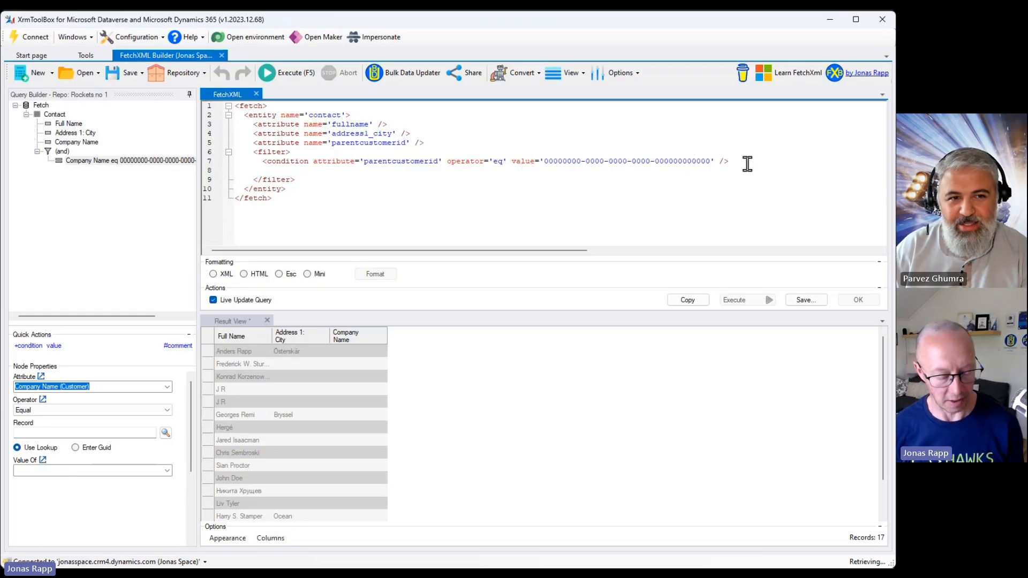
type("<")
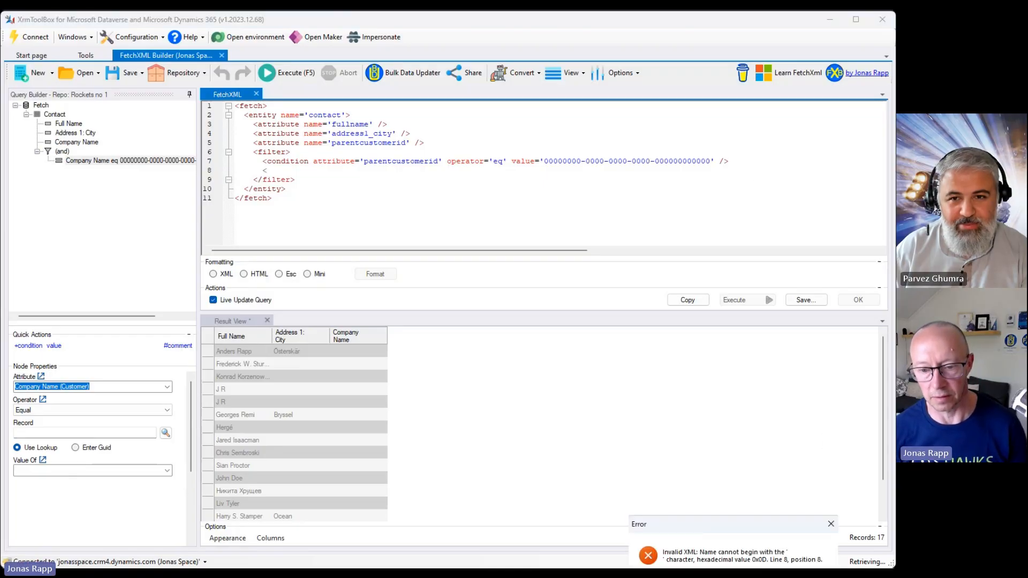
left_click(239, 299)
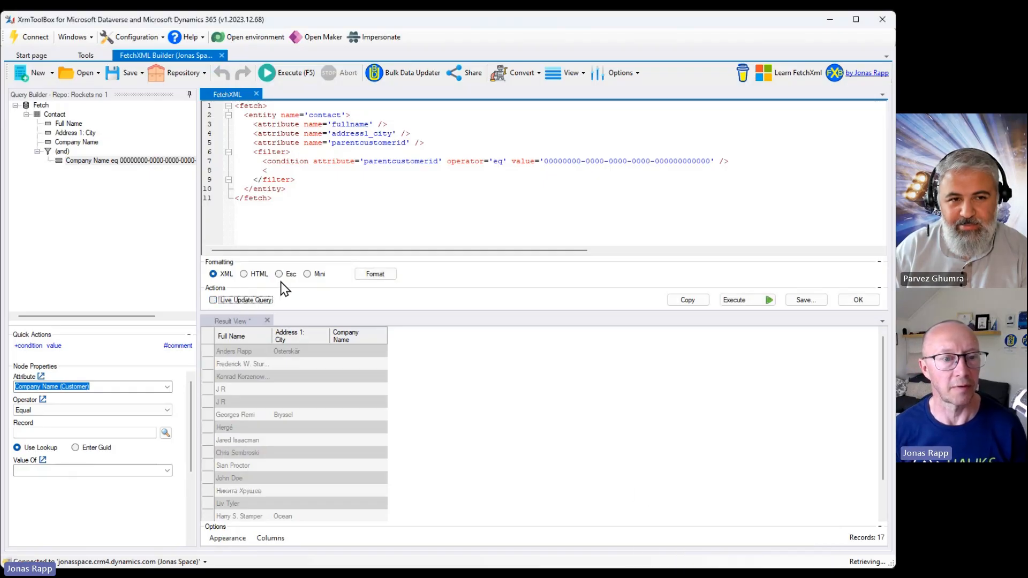
left_click(285, 167)
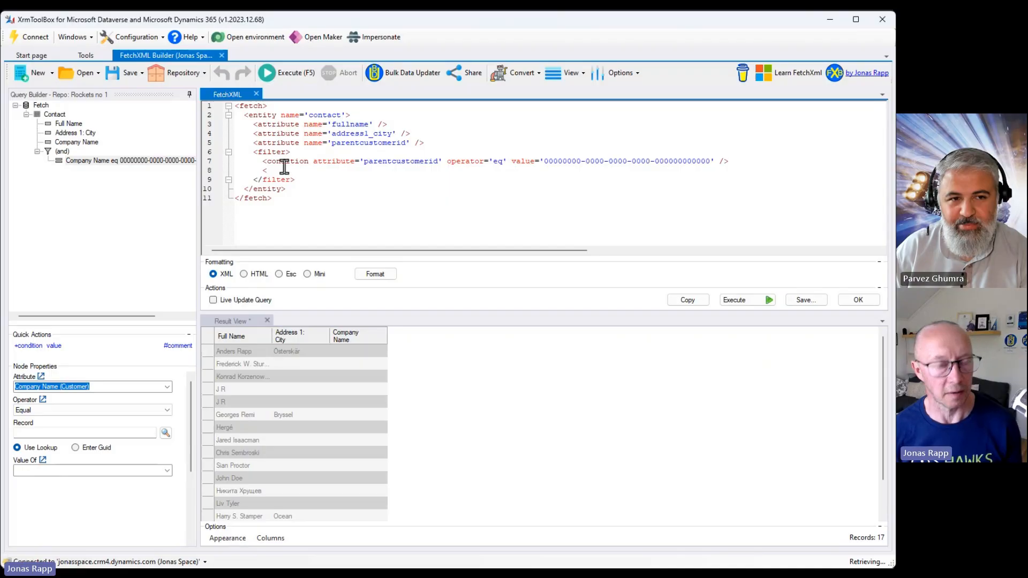
type("co")
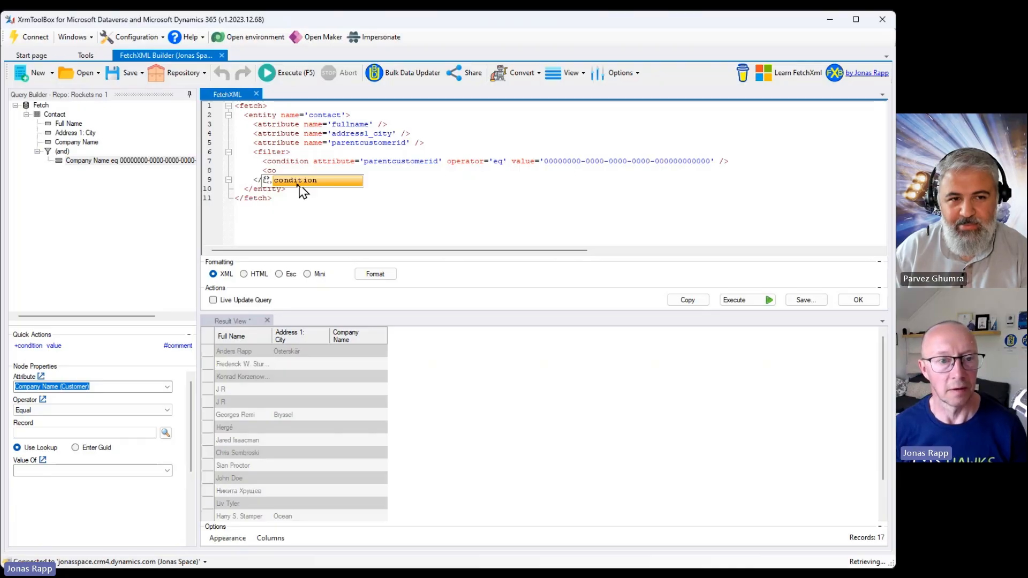
double_click(299, 184)
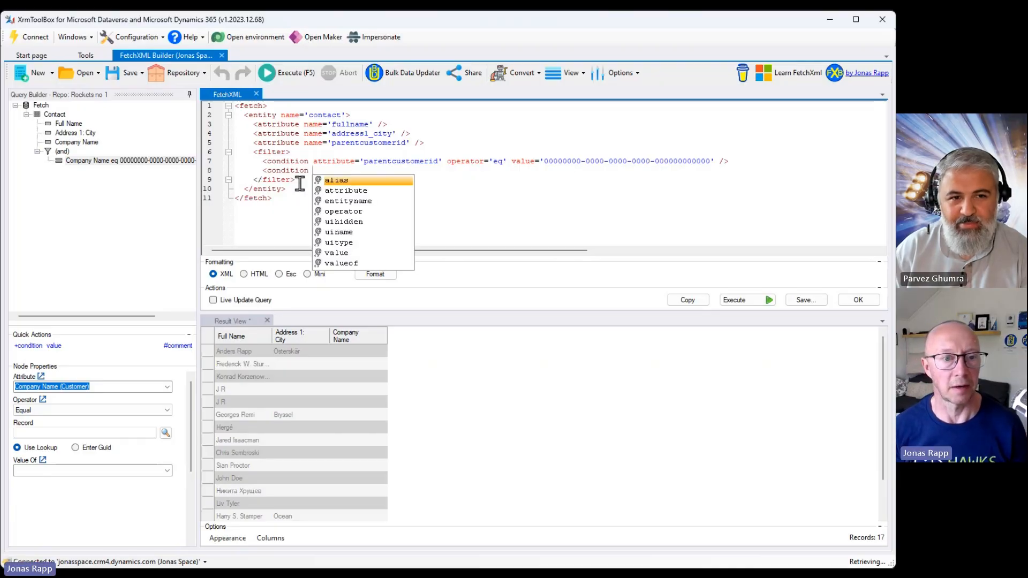
left_click(342, 194)
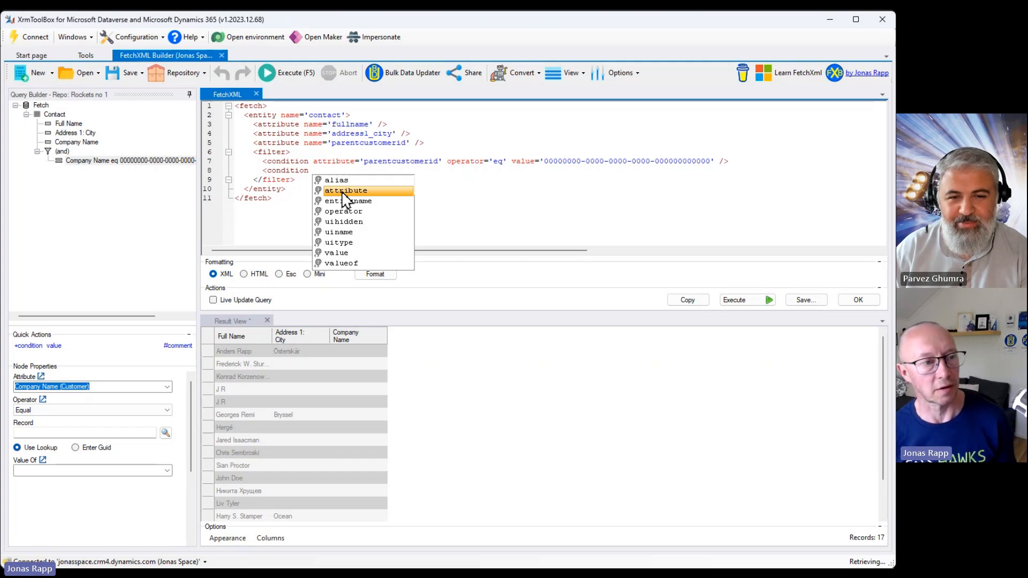
key("Escape")
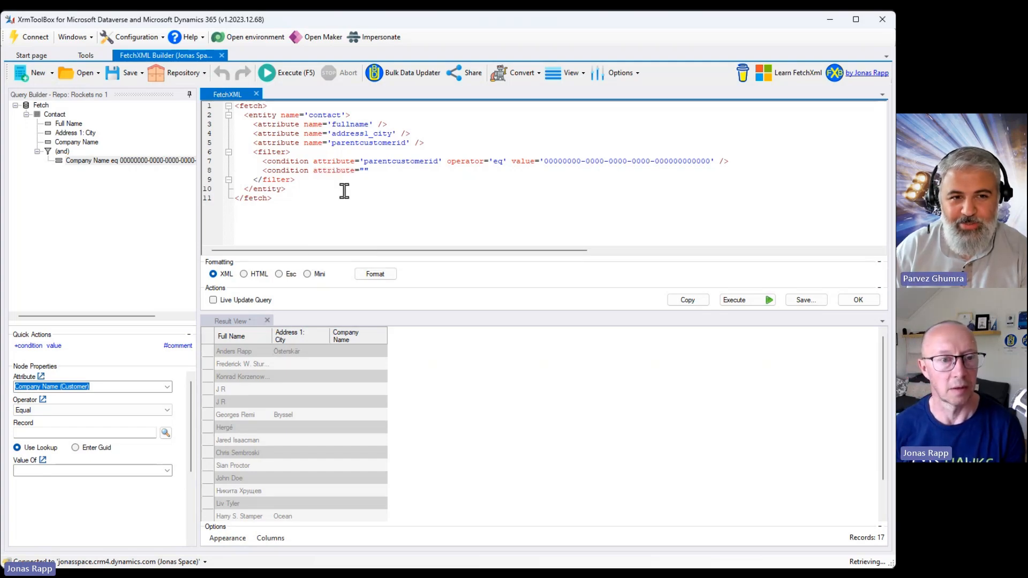
key("shift+Home")
key("BackSpace")
key("BackSpace")
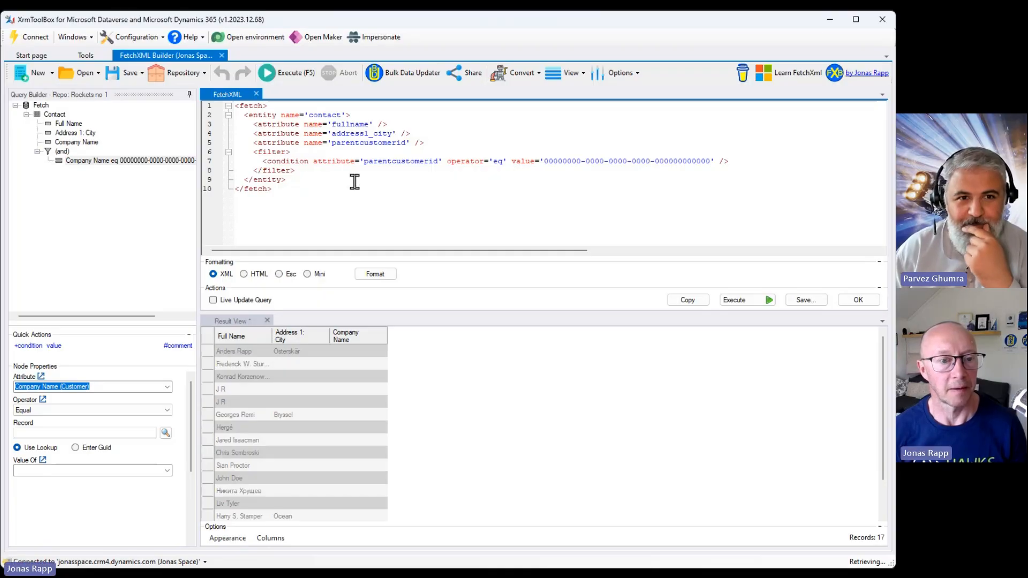
left_click(233, 302)
Set the Company Name condition's value to the NASA account by looking up the record.
left_click(132, 160)
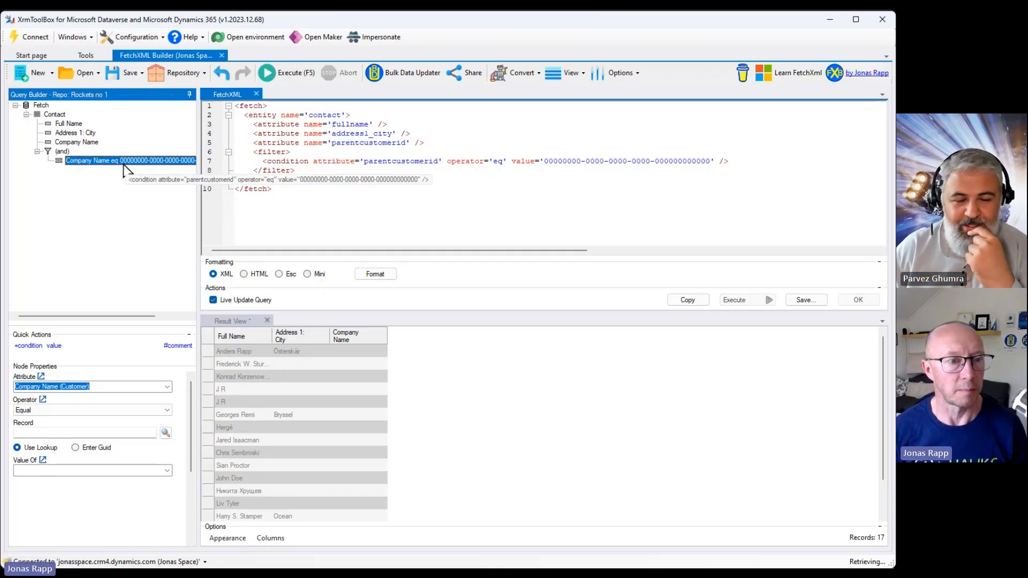
left_click(131, 411)
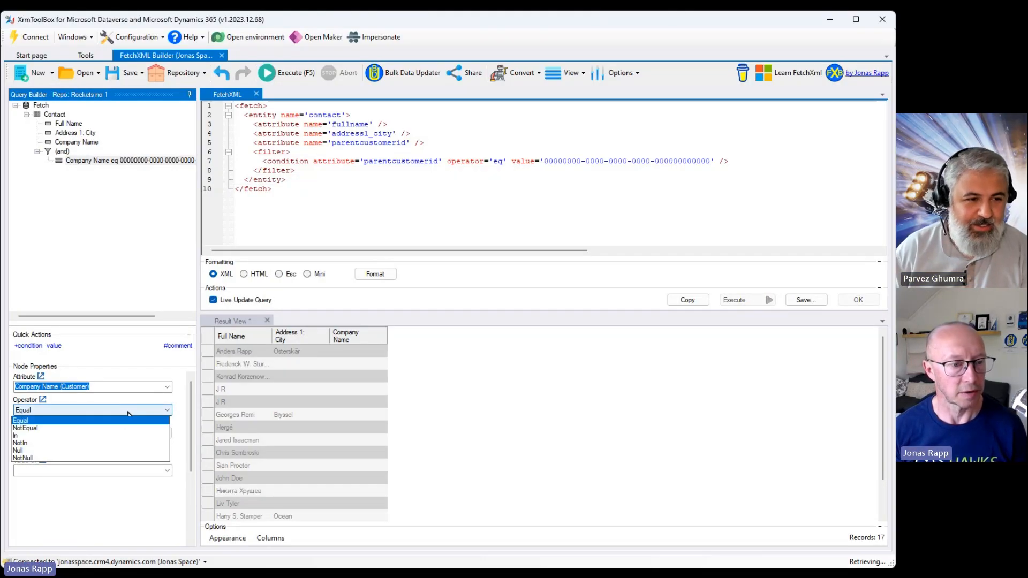
left_click(131, 419)
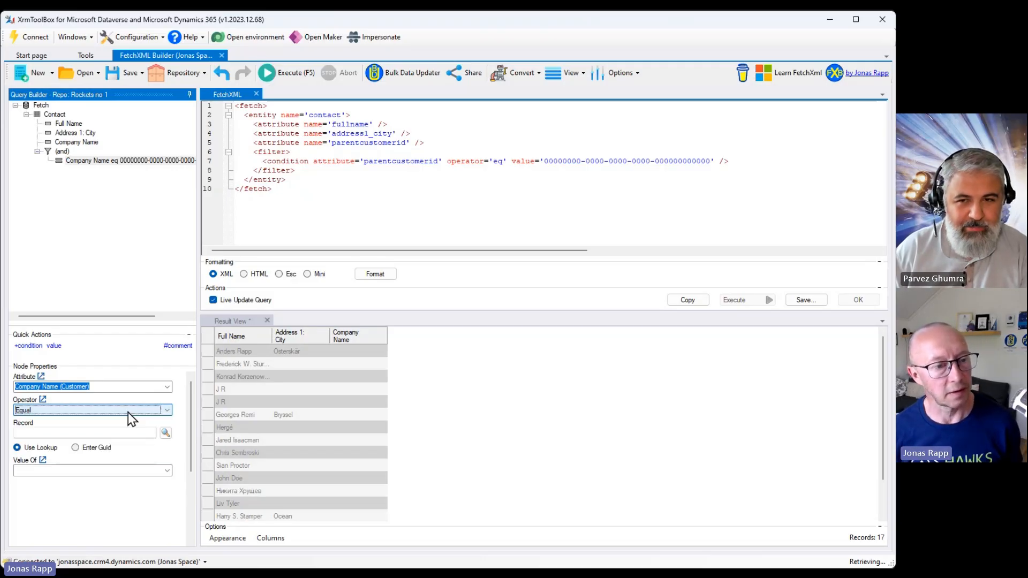
left_click(93, 448)
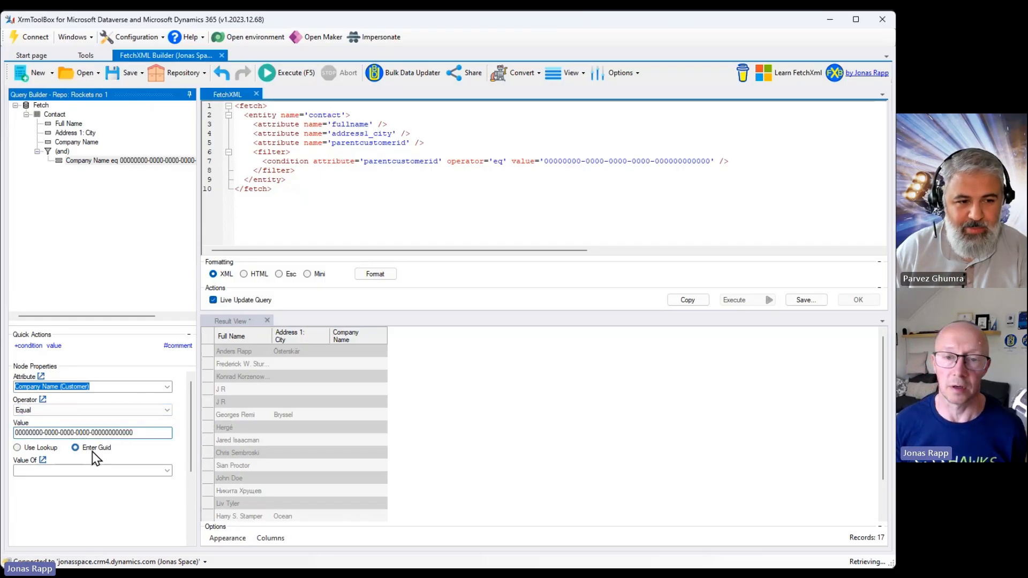
left_click(145, 432)
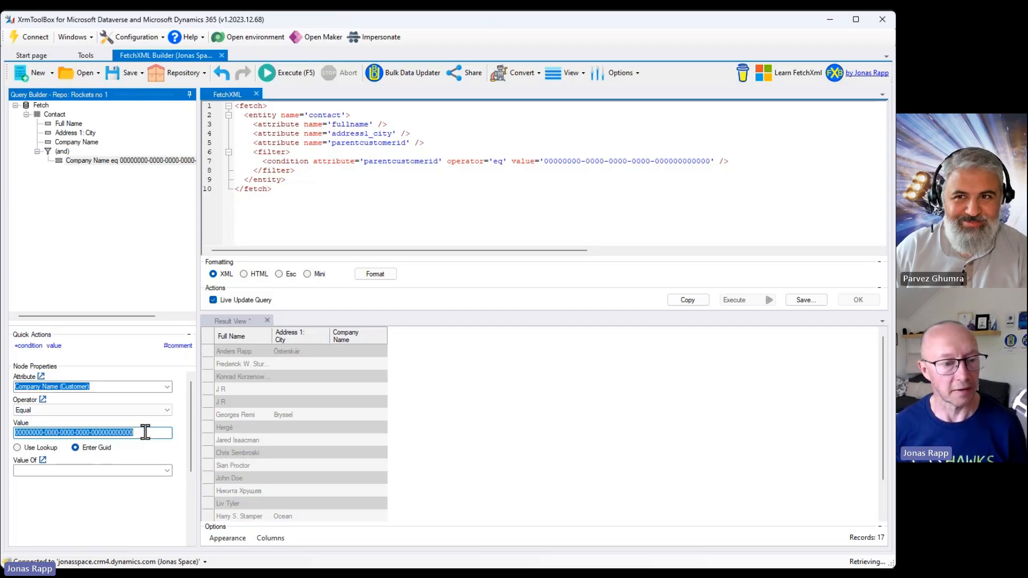
left_click(42, 448)
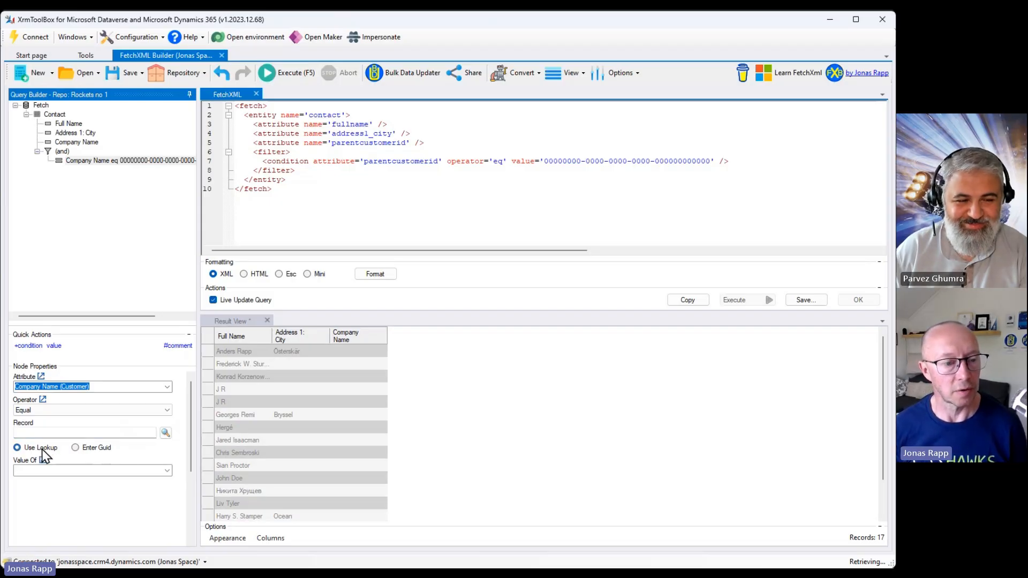
left_click(165, 432)
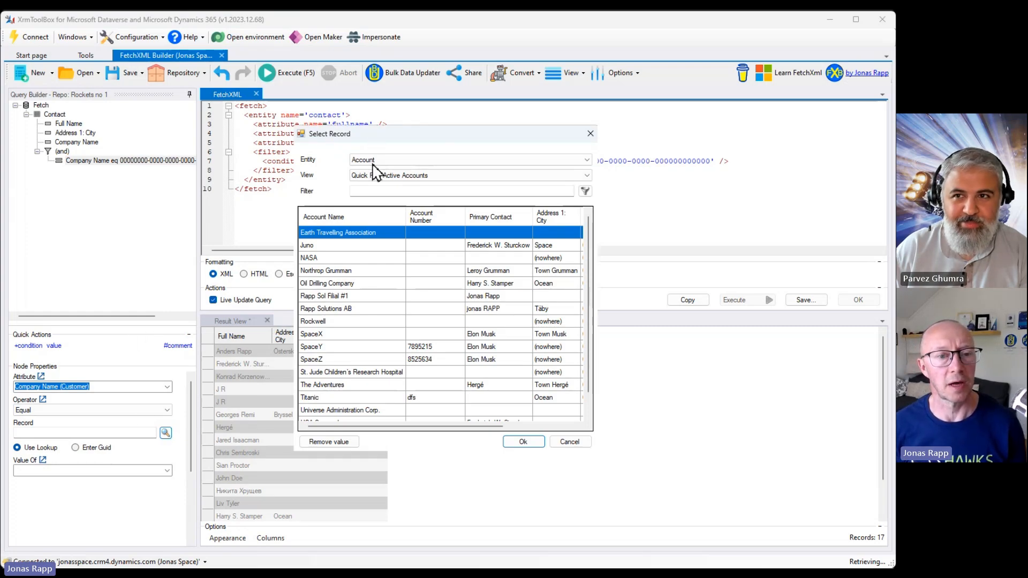
scroll(364, 310, "down", 1)
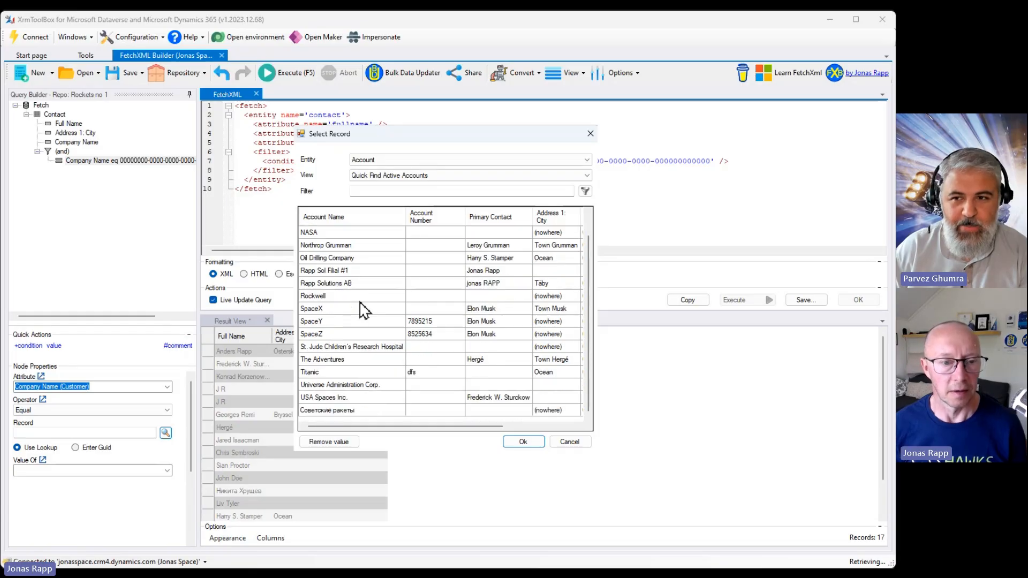
scroll(361, 308, "up", 1)
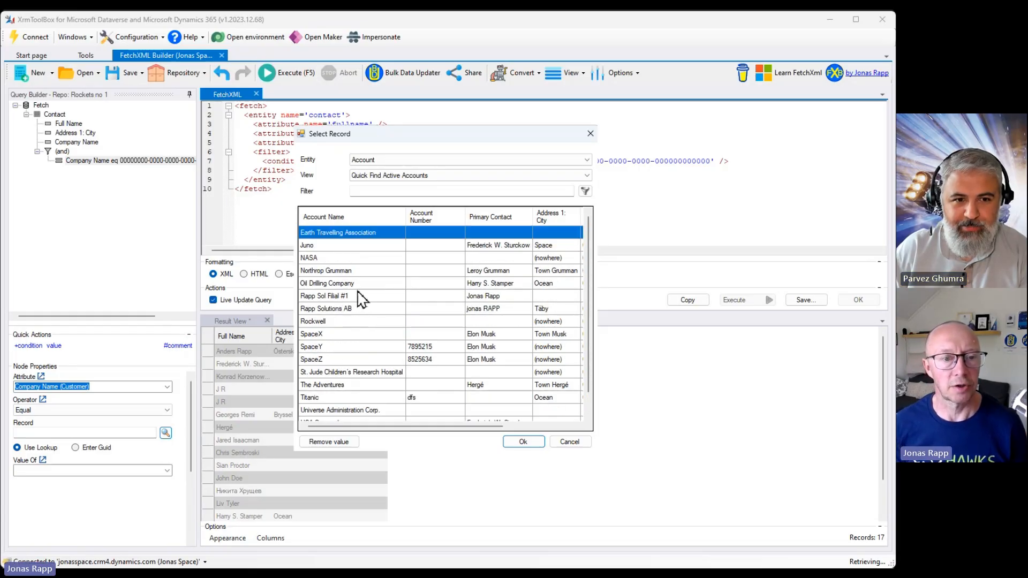
left_click(351, 258)
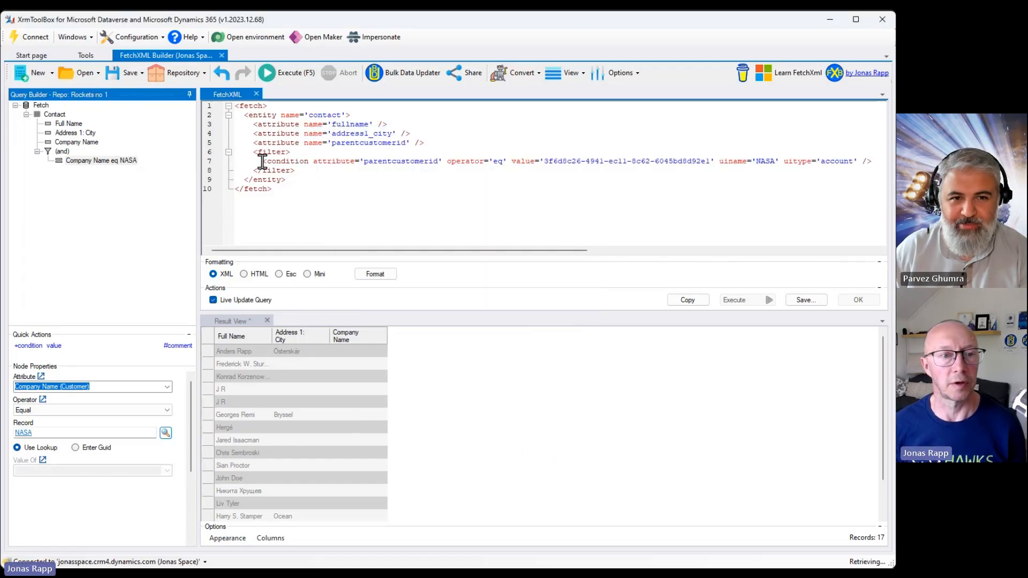
Inspect the condition's value, uiname and uitype attributes in the FetchXML and execute the query.
left_click(544, 160)
left_click_drag(544, 160, 871, 160)
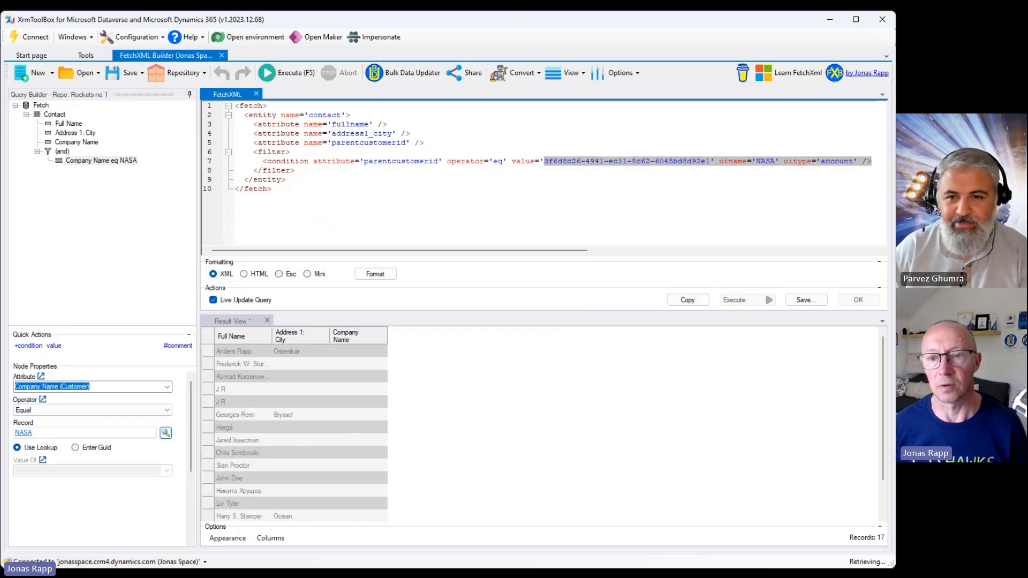
left_click(687, 155)
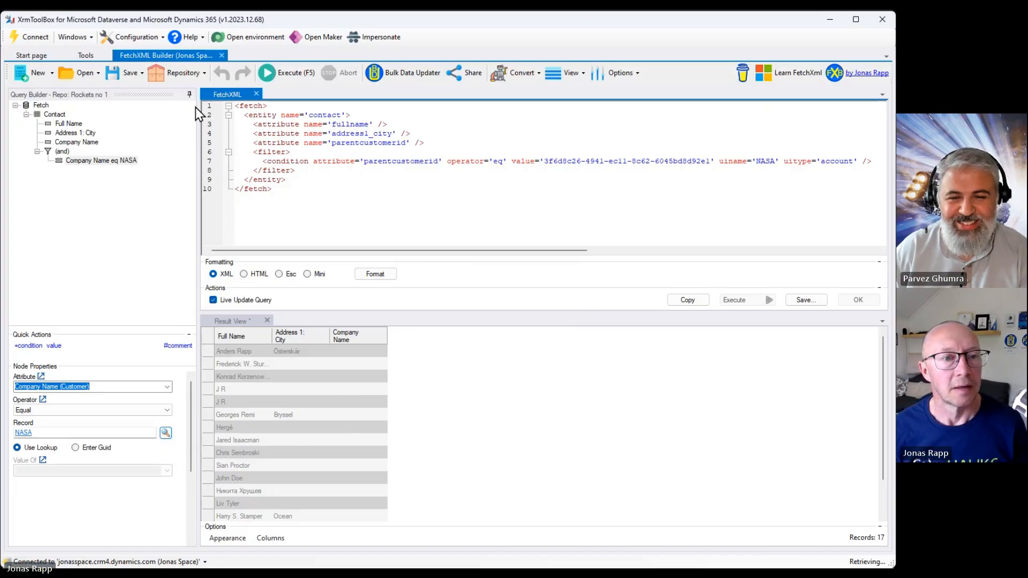
left_click(293, 74)
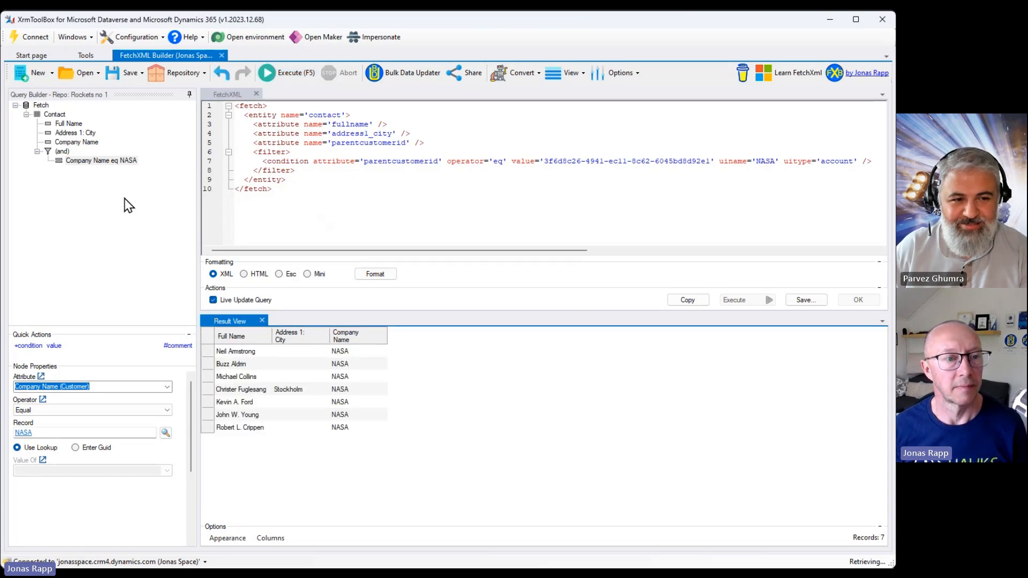
Change the Company Name condition's operator to NotNull.
left_click(79, 160)
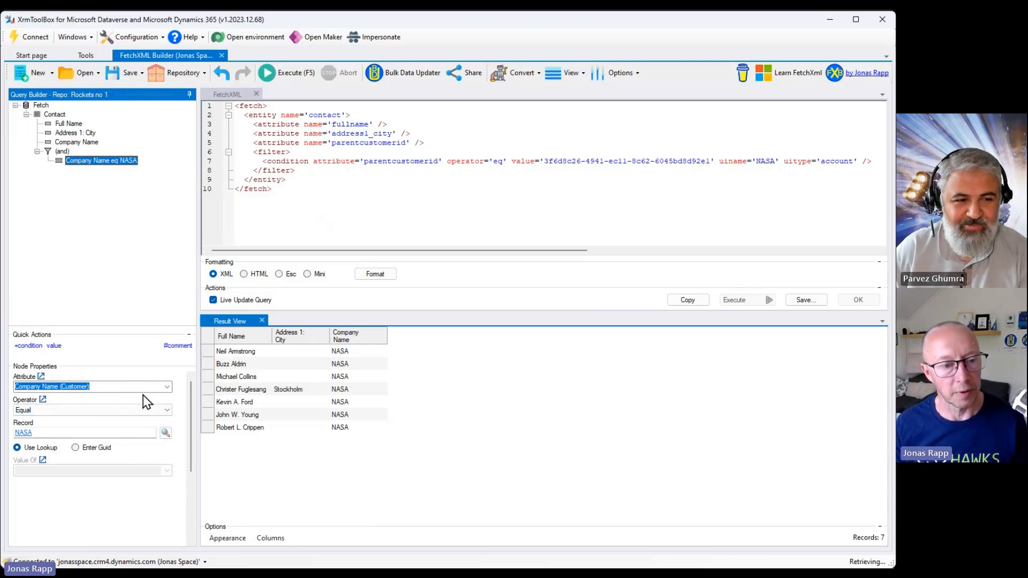
left_click(167, 411)
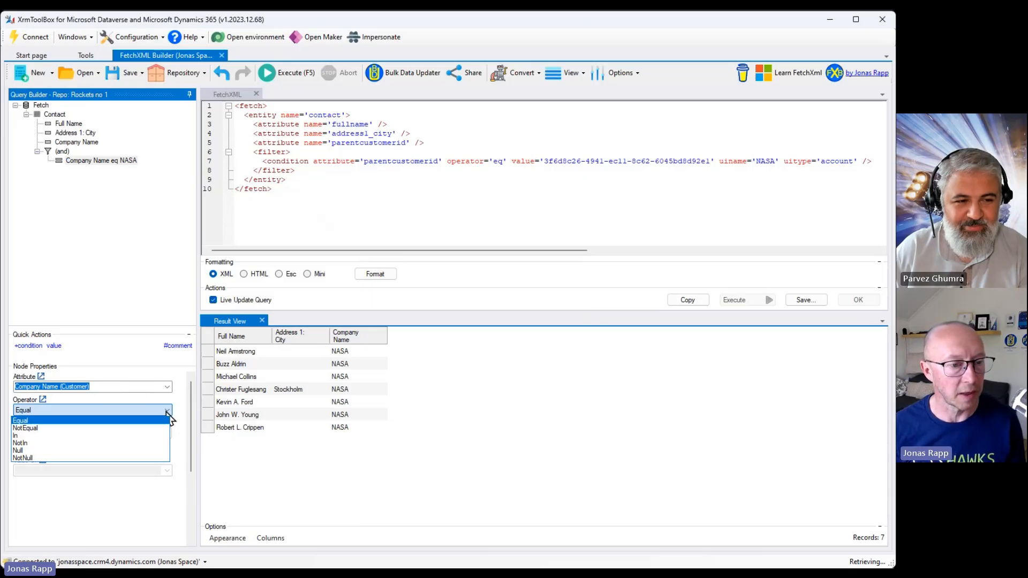
left_click(60, 458)
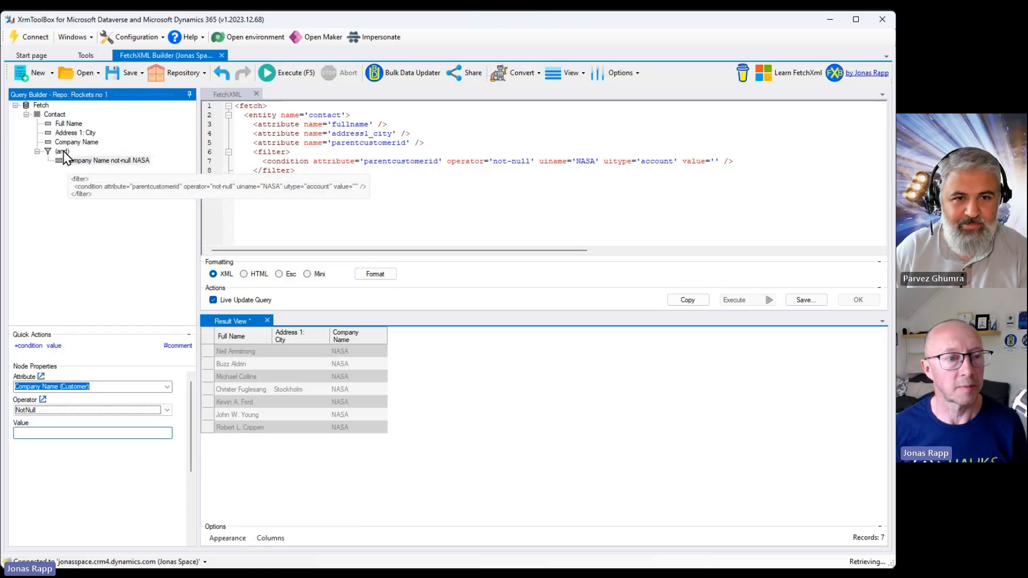
Add a new condition to the filter.
left_click(62, 152)
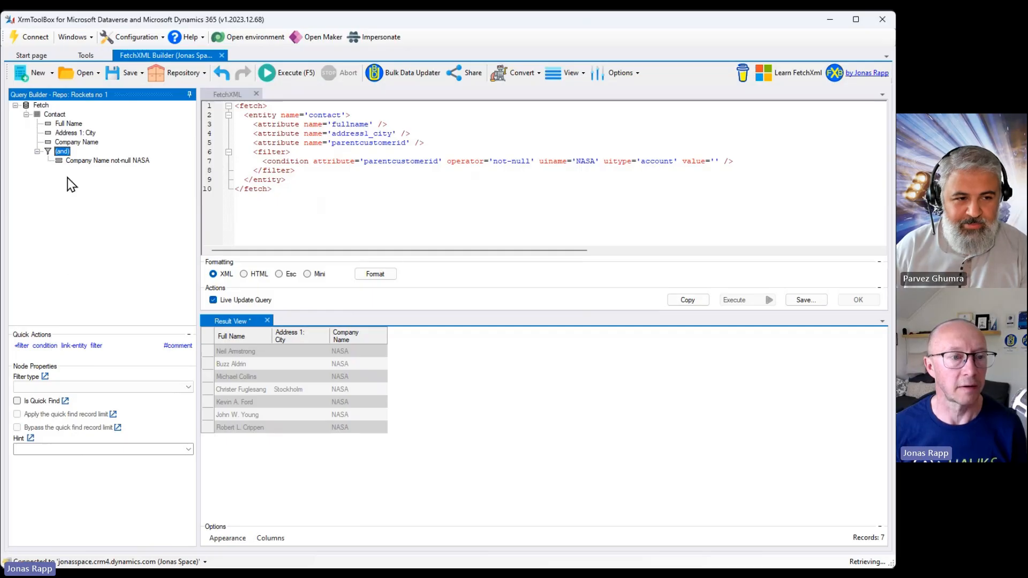
left_click(81, 163)
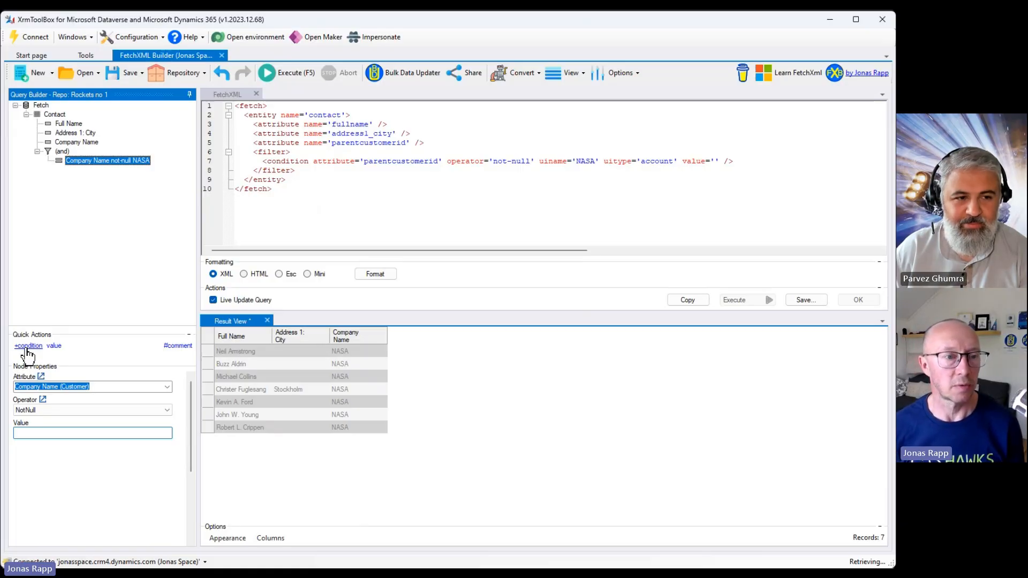
left_click(62, 152)
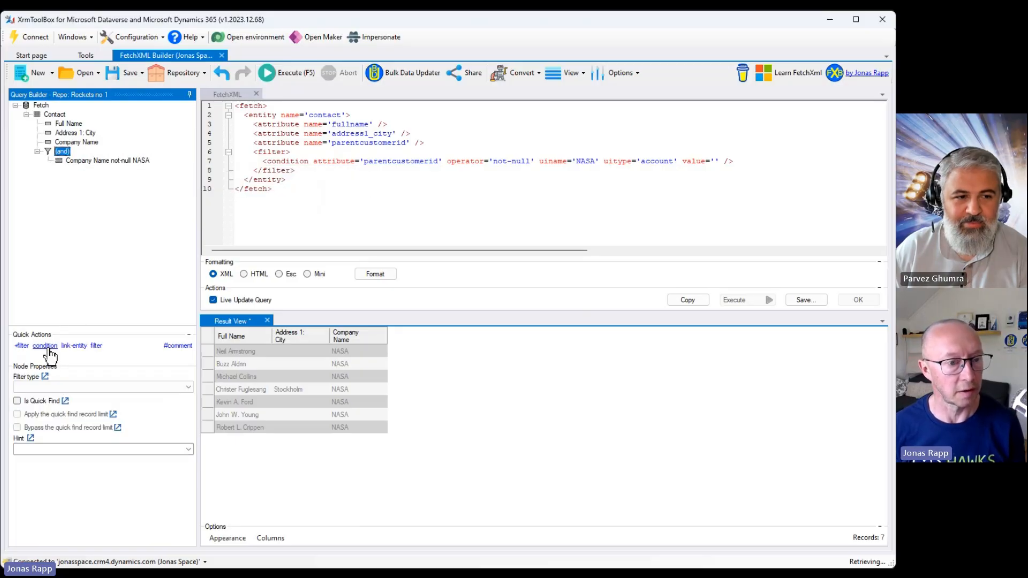
left_click(105, 162)
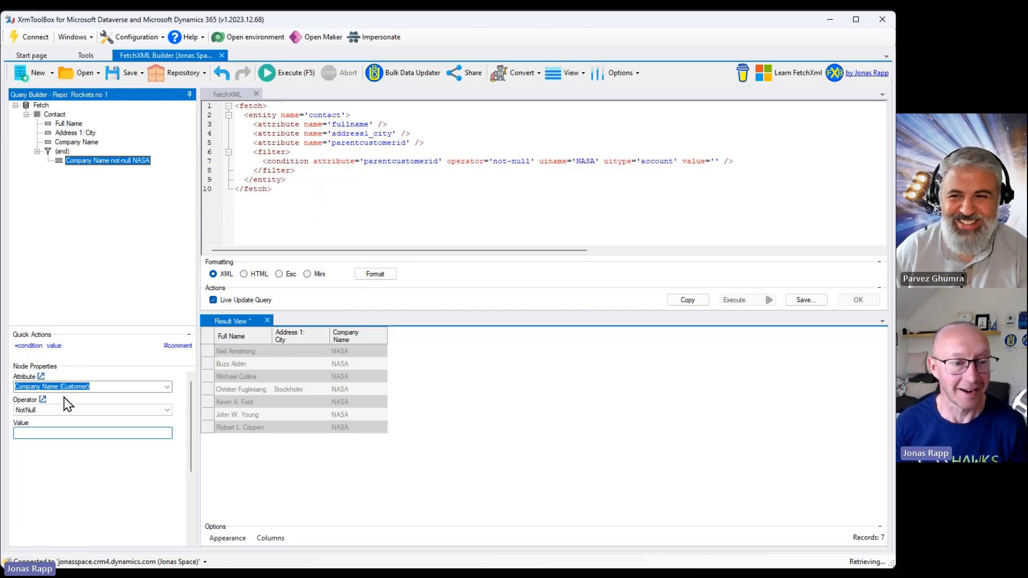
left_click(32, 346)
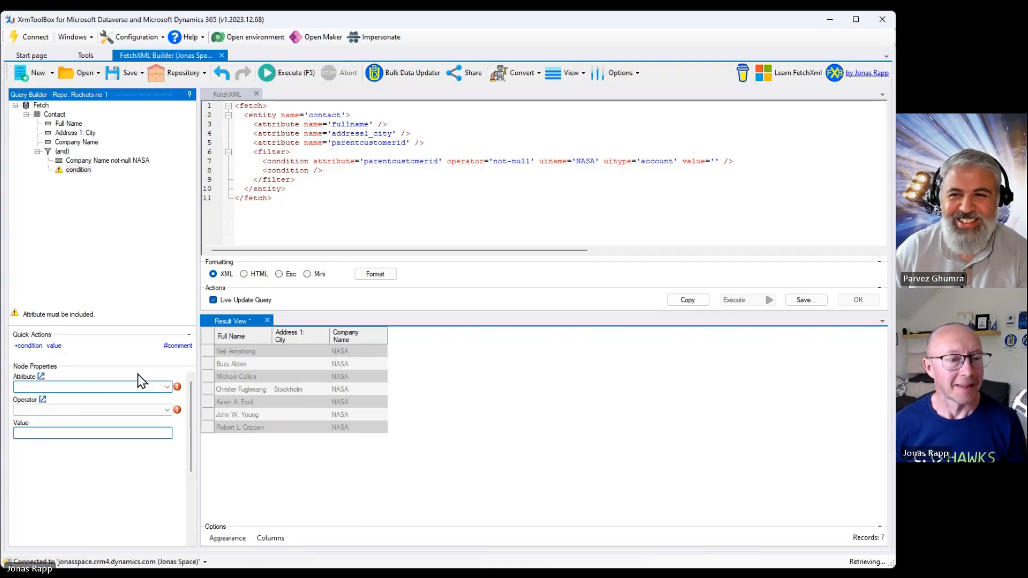
Set the new condition's attribute to Address 1: City and open its operator choices.
left_click(168, 387)
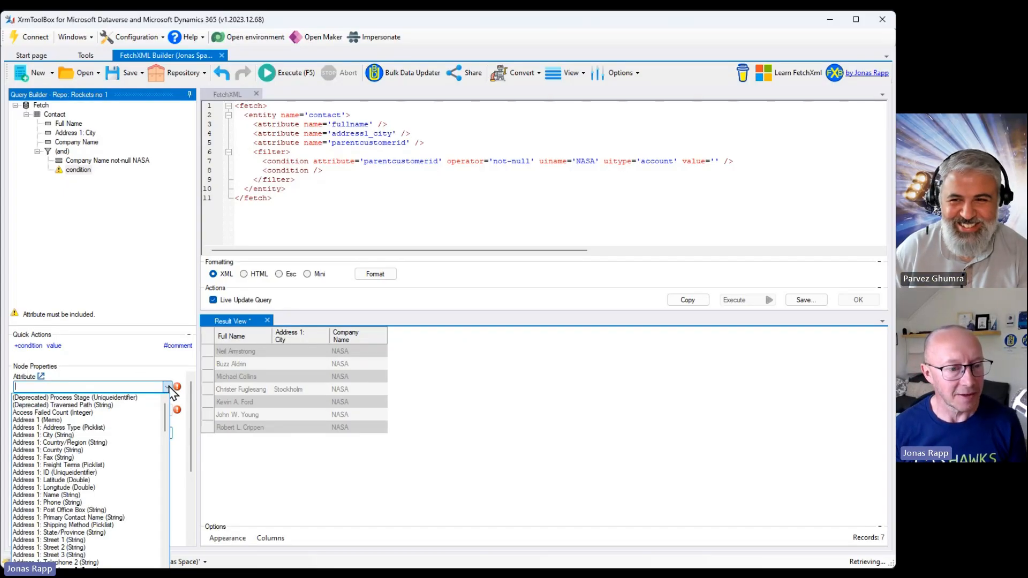
left_click(134, 435)
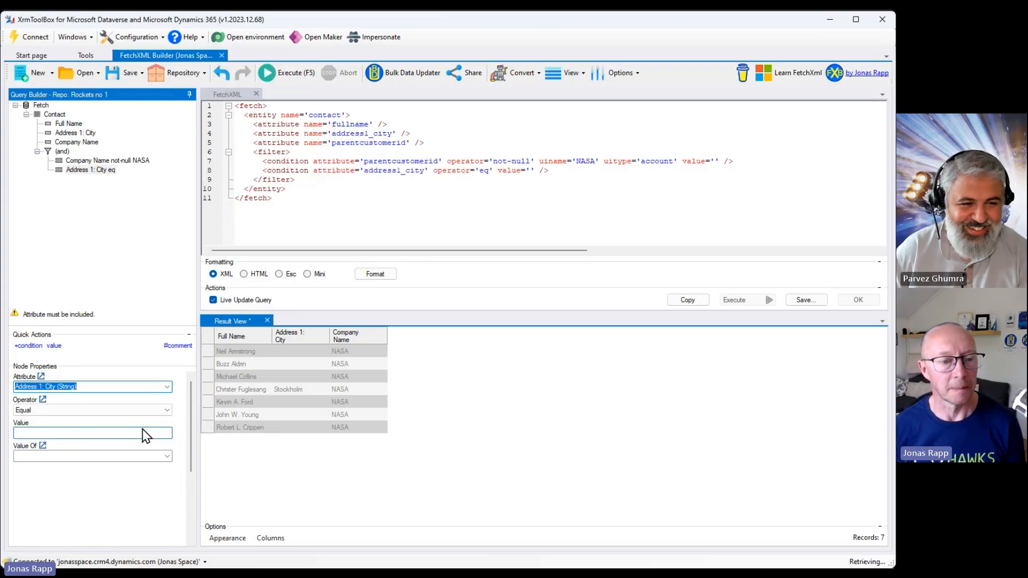
left_click(169, 412)
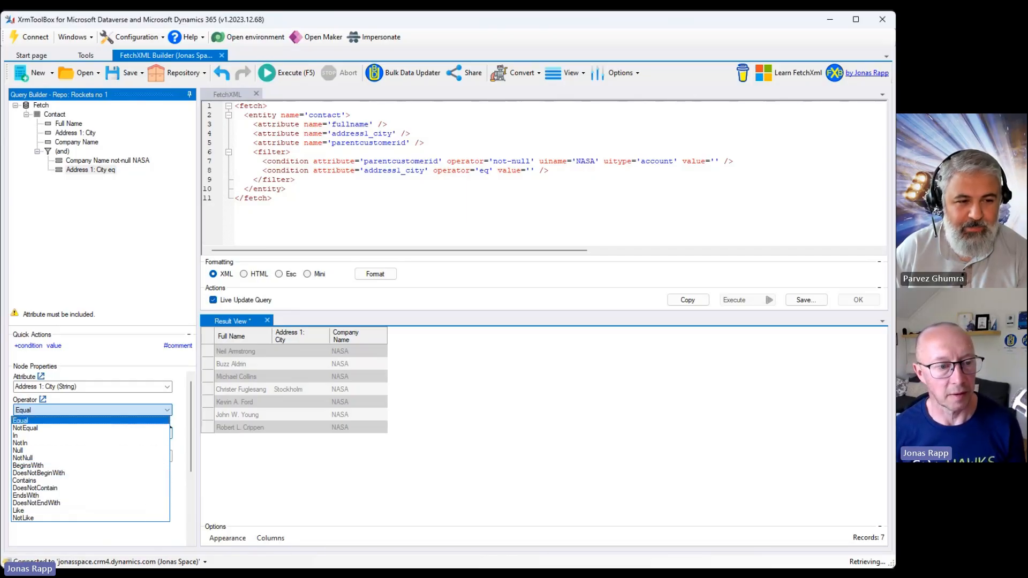
left_click(168, 388)
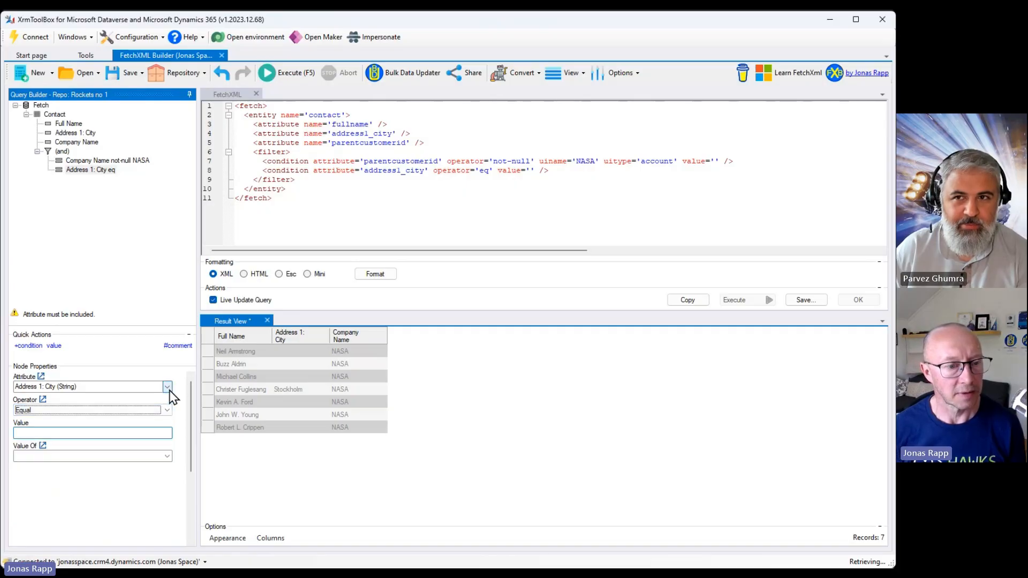
Change the new condition's attribute to Address 1: Latitude and open its operator choices.
left_click(168, 387)
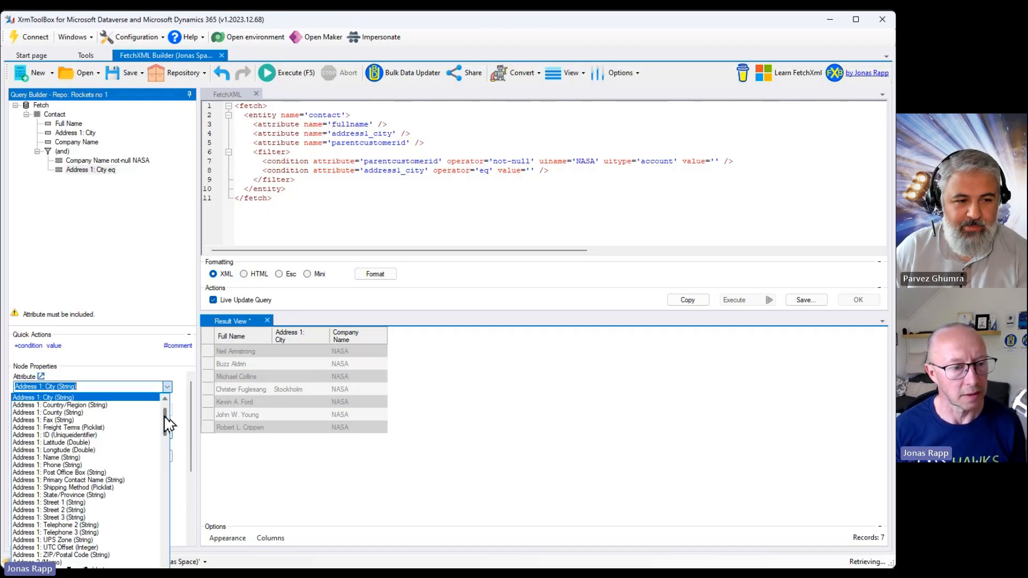
left_click(158, 442)
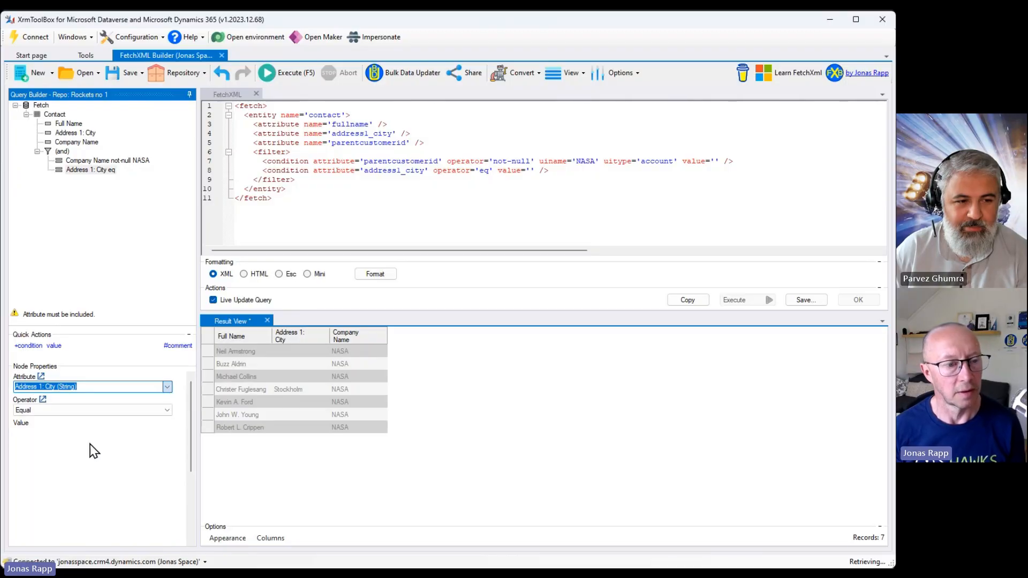
left_click(167, 411)
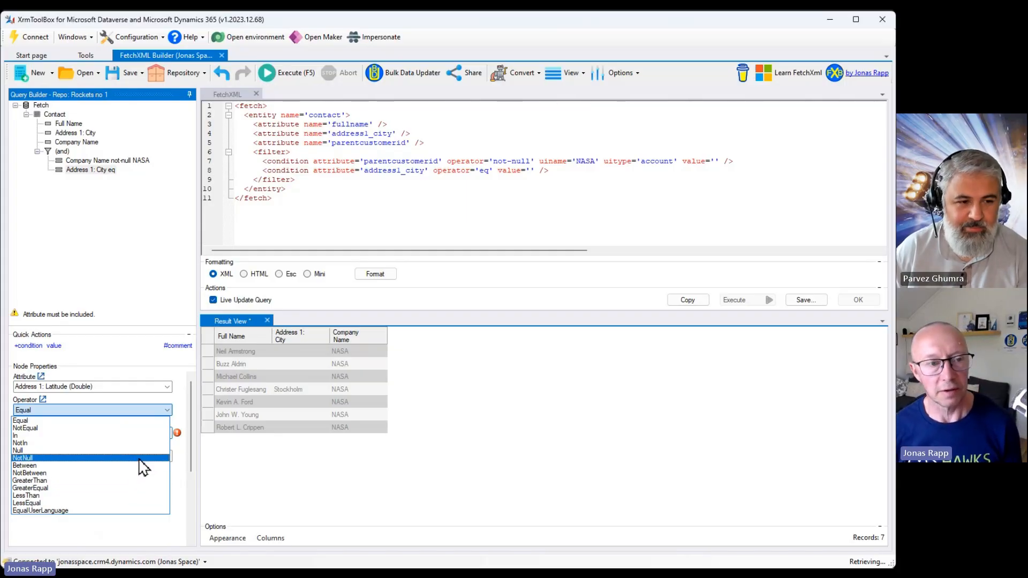
Delete the new Address 1: City condition from the filter and execute the query.
left_click(80, 173)
left_click(80, 173)
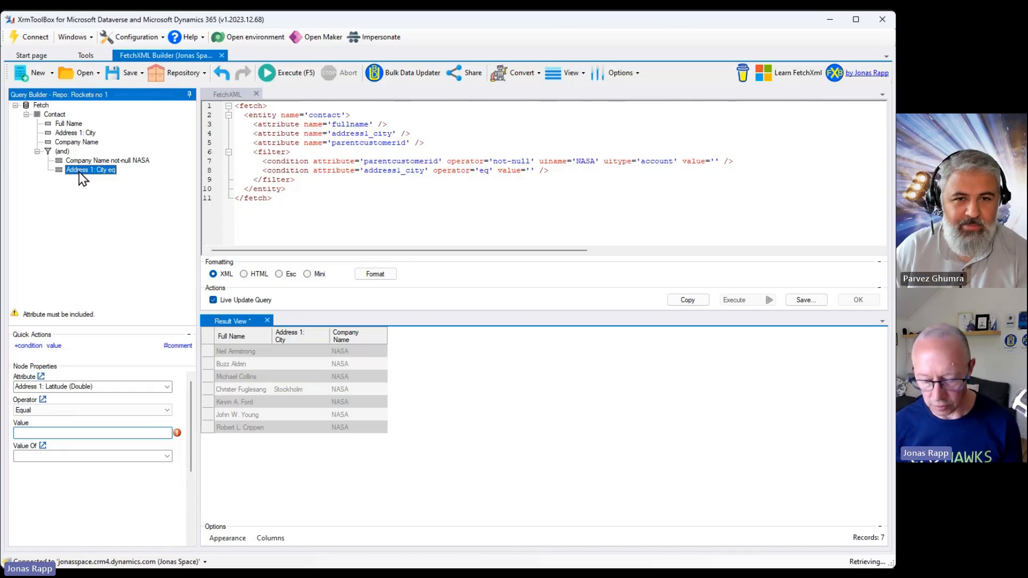
right_click(79, 173)
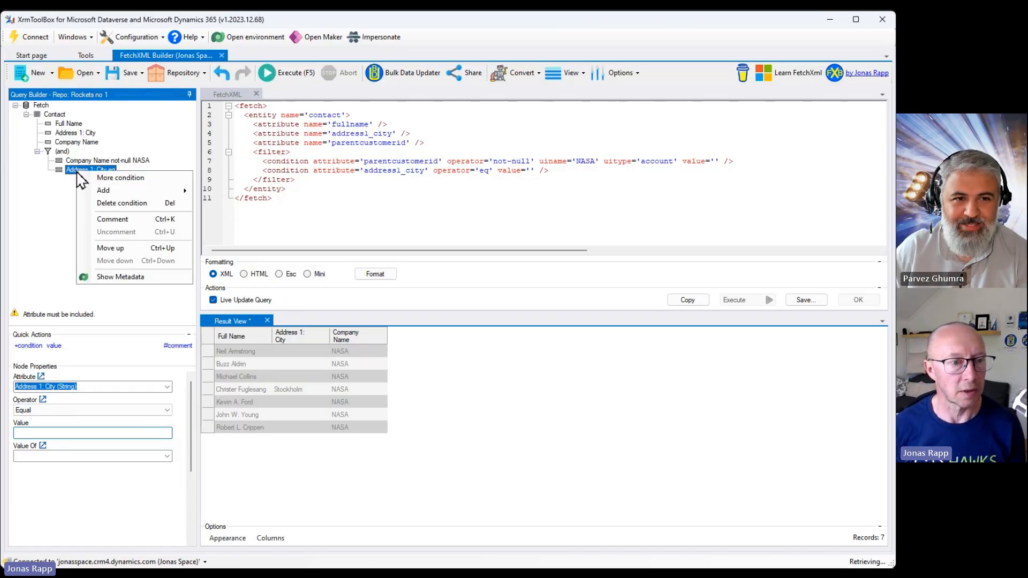
left_click(107, 204)
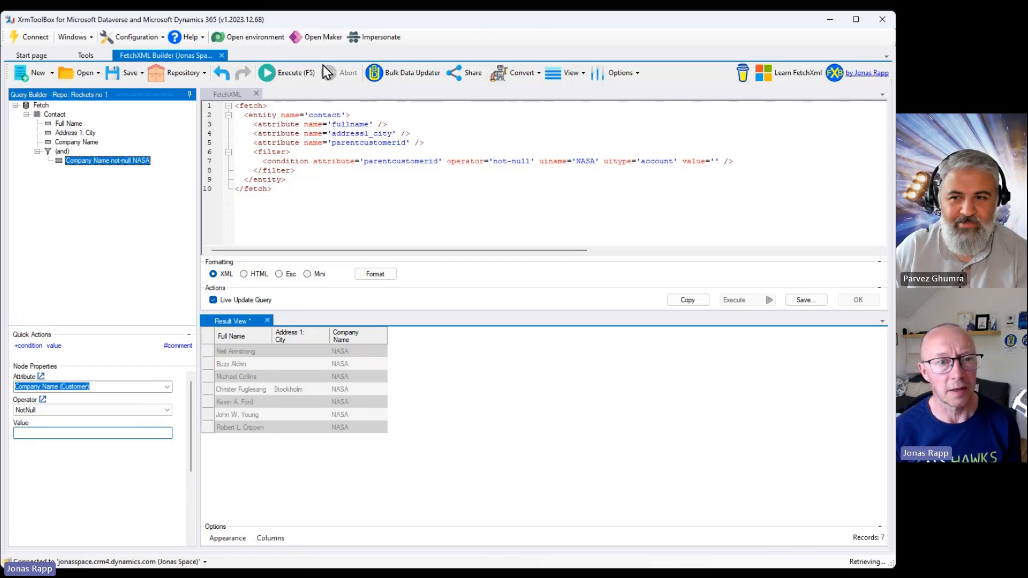
left_click(289, 76)
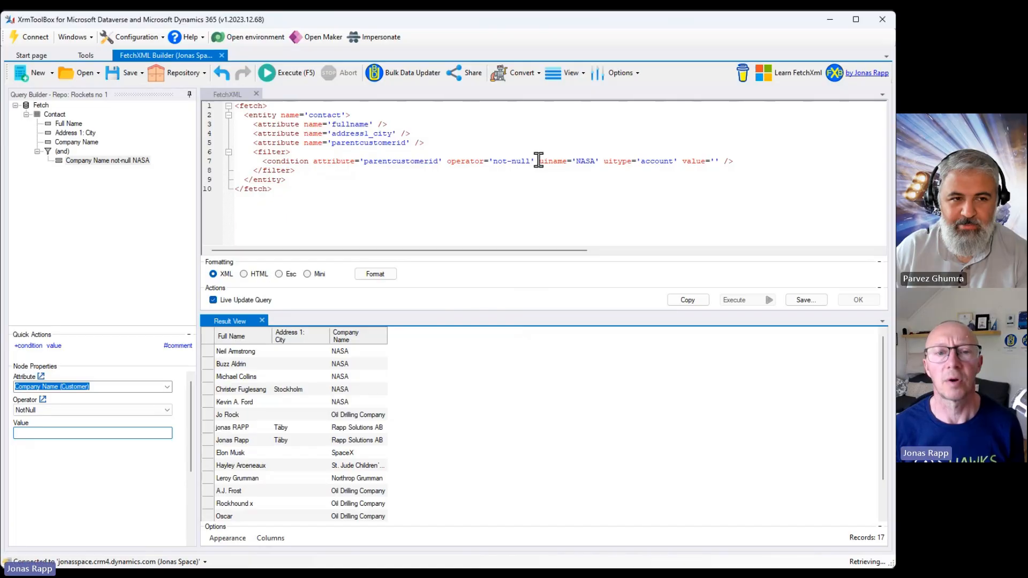
Remove the uiname, uitype and value attributes from the Company Name condition in the XML and execute again.
left_click_drag(538, 161, 720, 161)
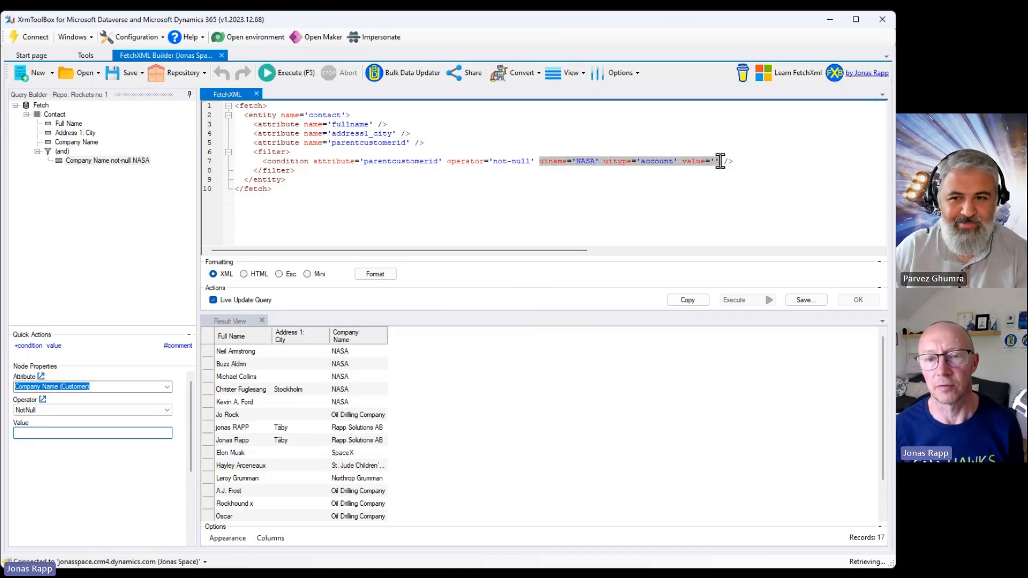
key("Delete")
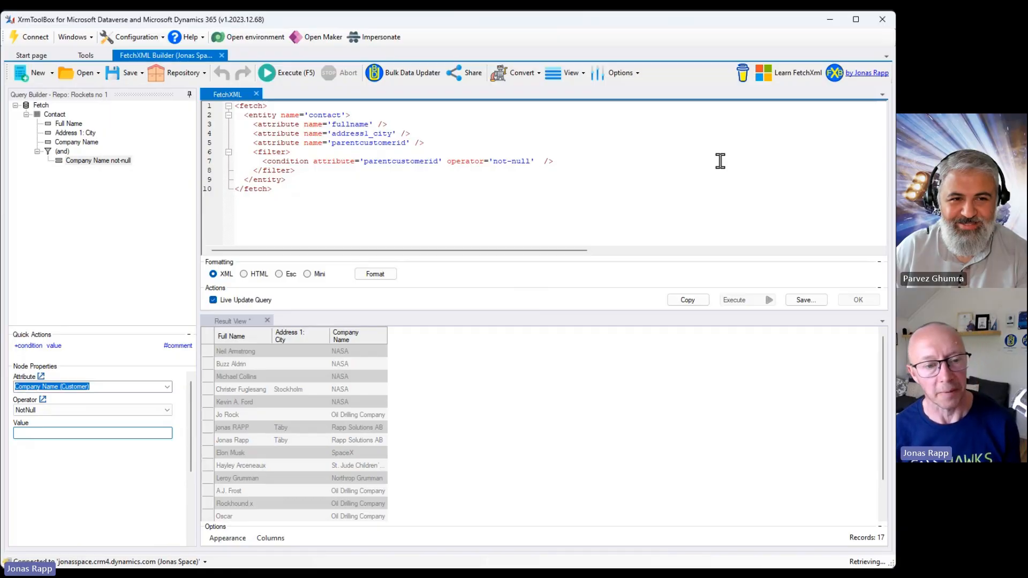
left_click(285, 73)
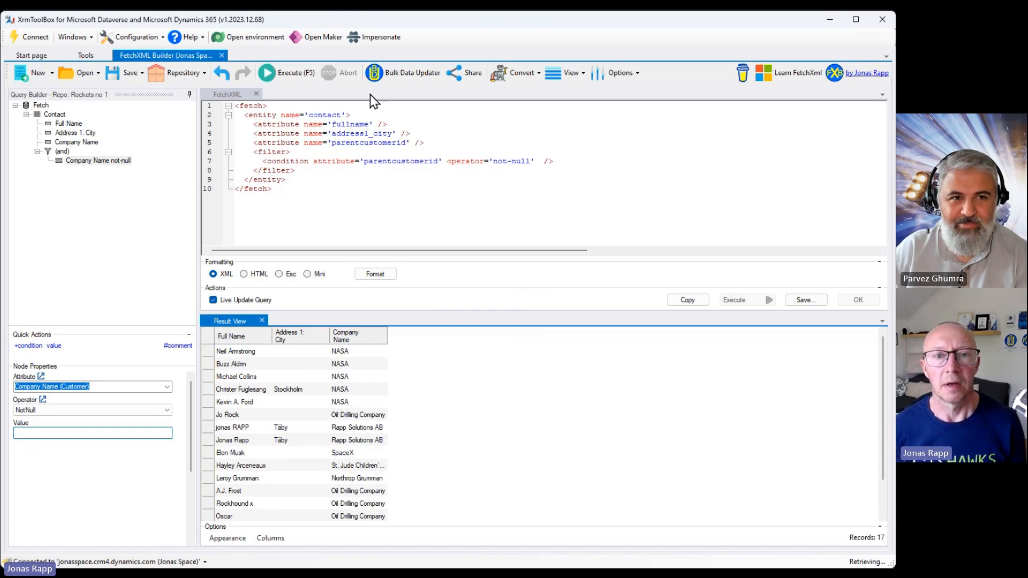
Convert the query to an OData 4.0 WebAPI URL and open the URL's options.
left_click(526, 76)
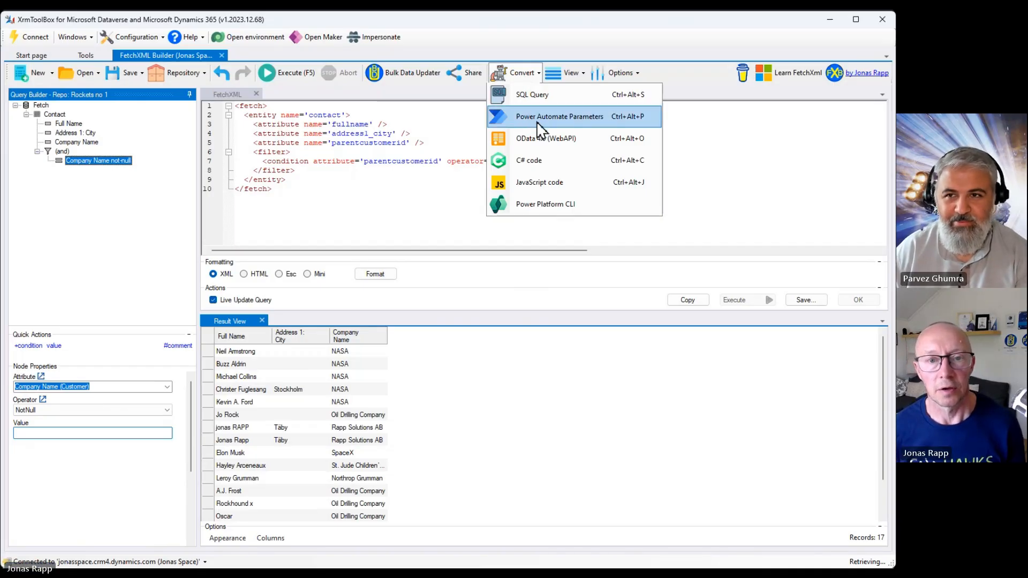
left_click(543, 144)
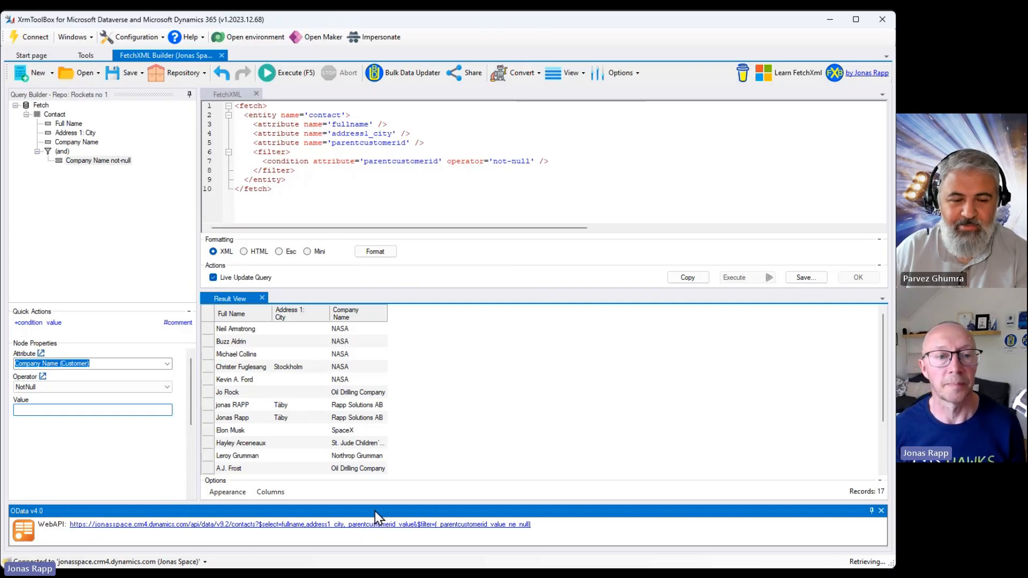
right_click(286, 527)
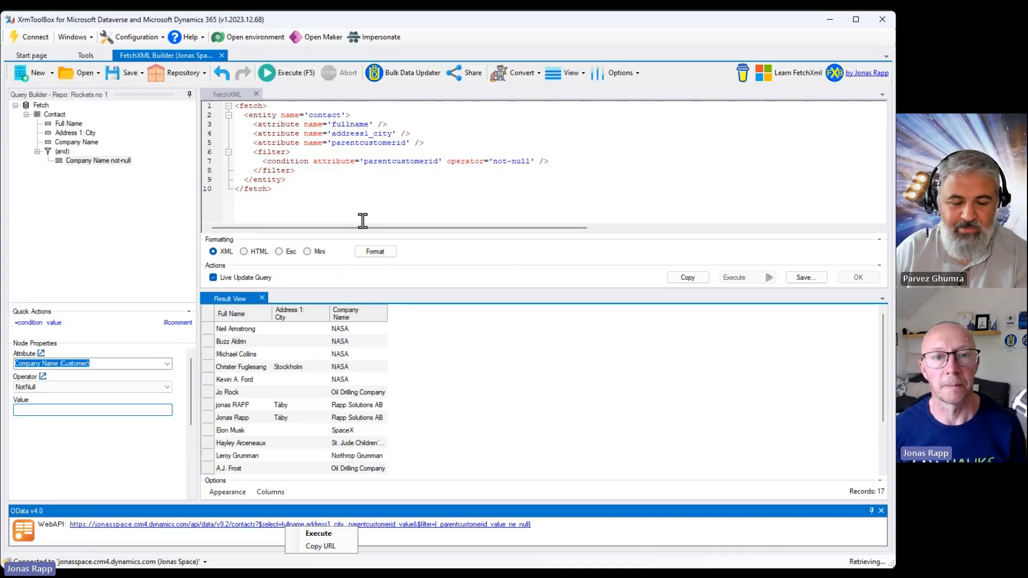
left_click(395, 200)
Convert the query to a SQL query, then close the SQL view.
left_click(527, 85)
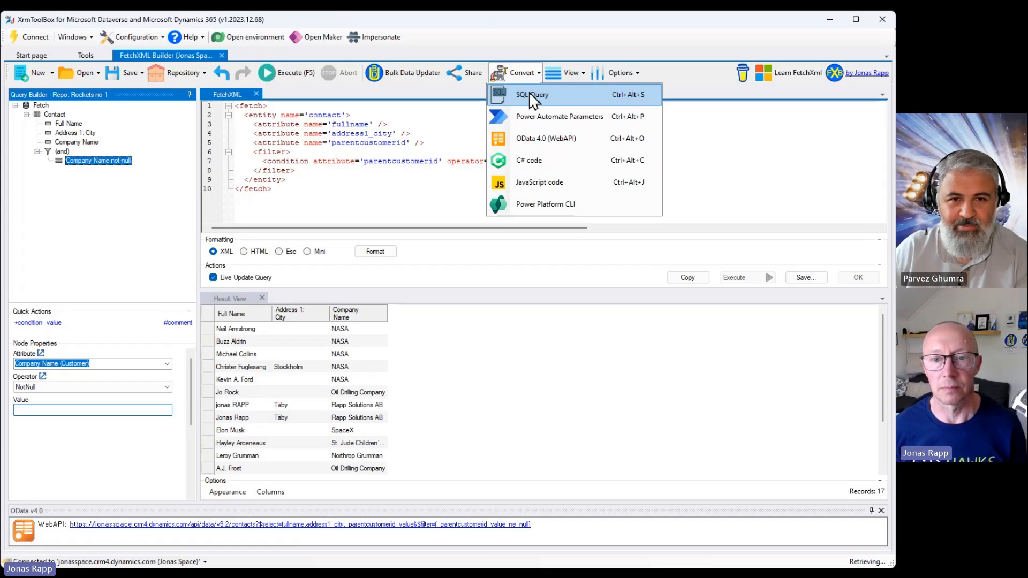
left_click(530, 95)
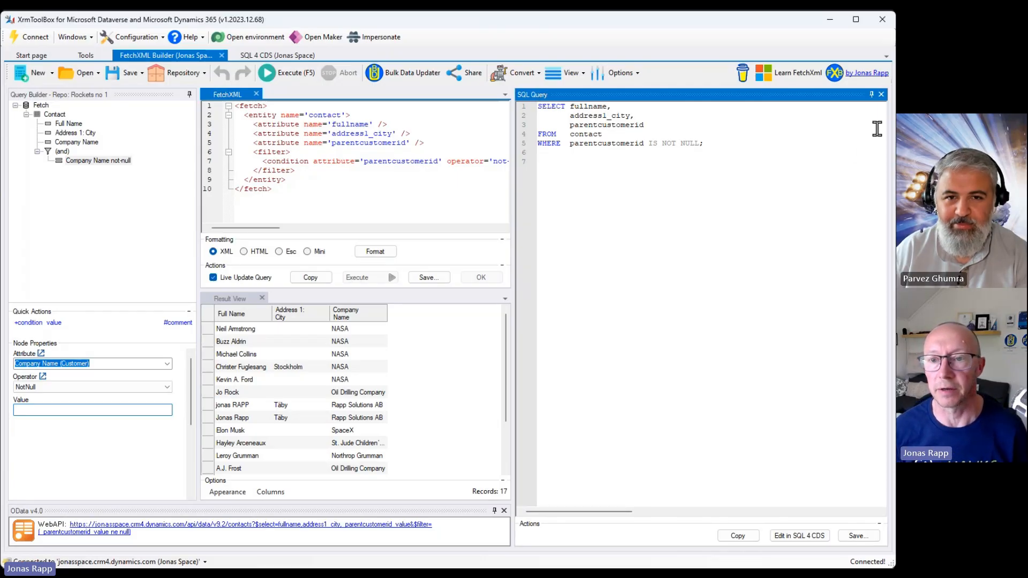
left_click(881, 95)
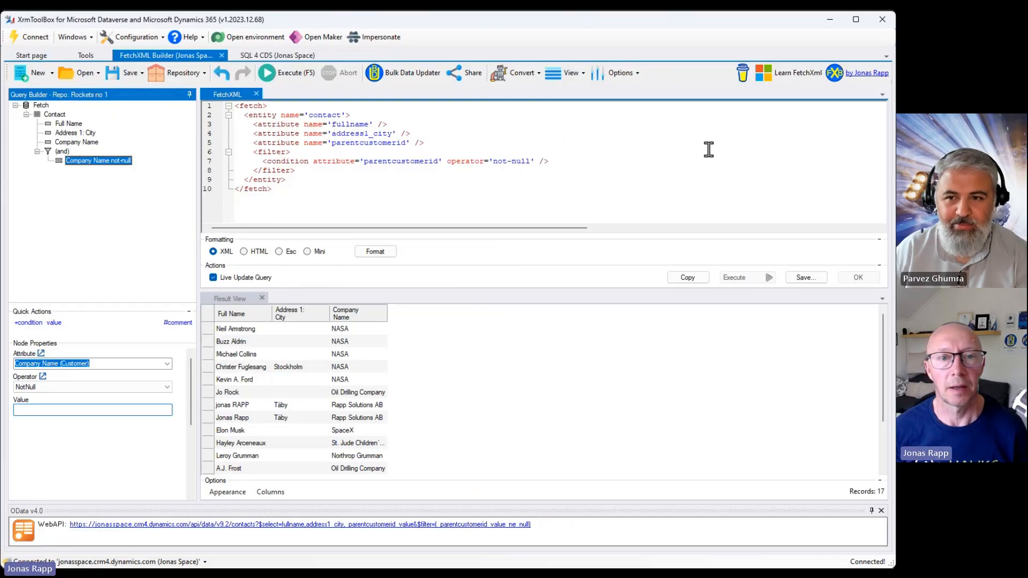
Convert the query to C# code and copy it.
left_click(505, 79)
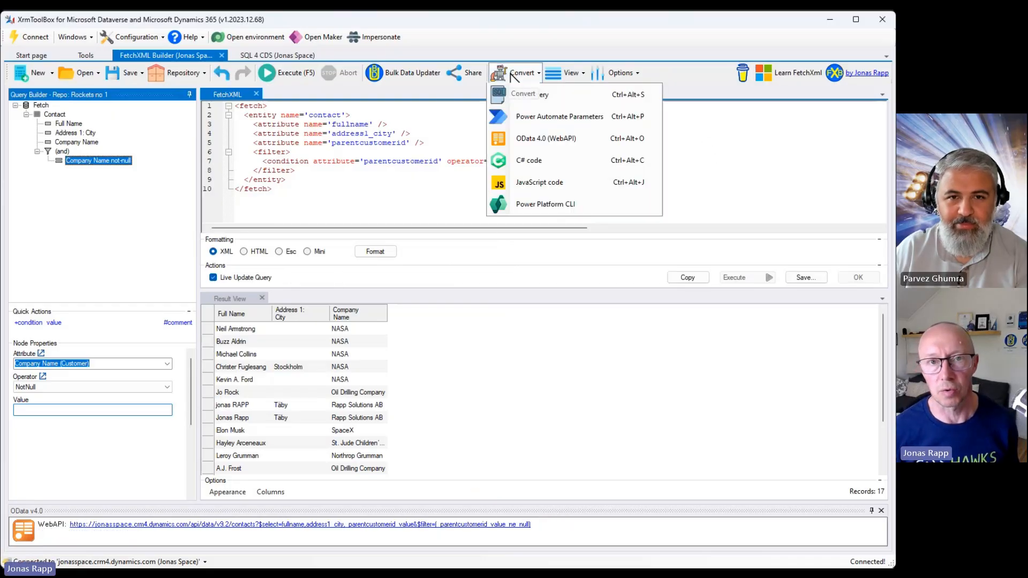
left_click(530, 156)
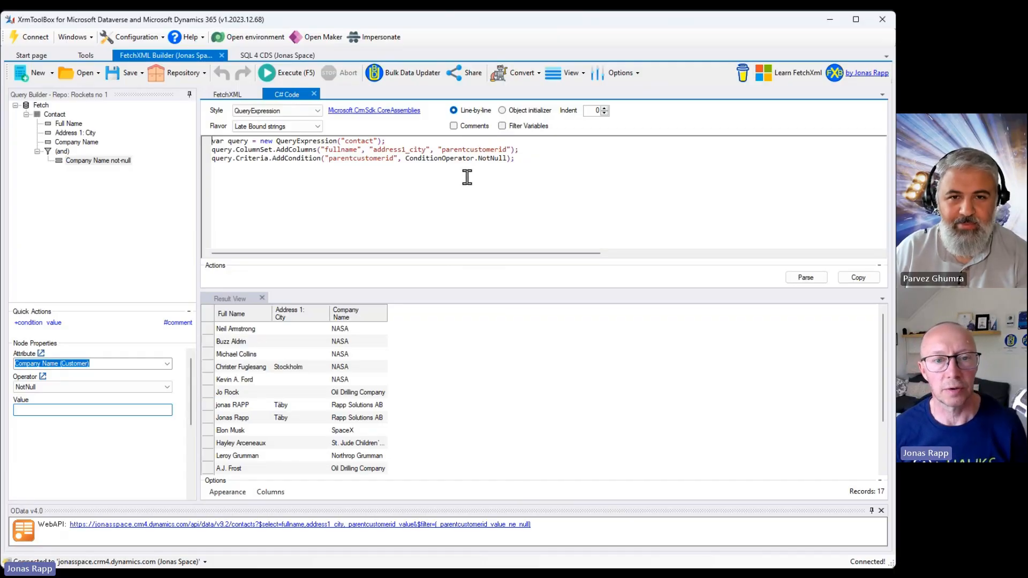
mouse_move(46, 105)
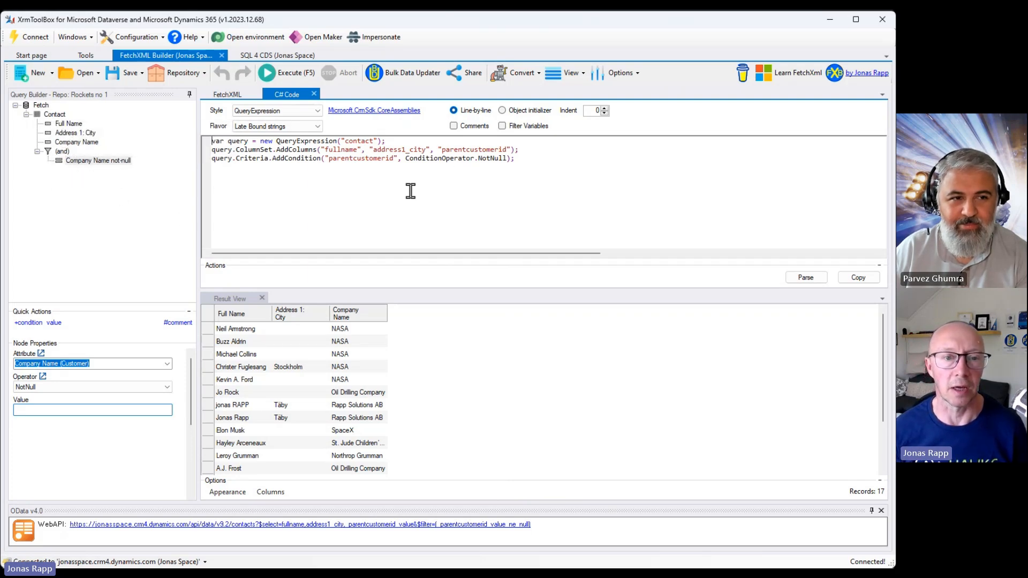
left_click(858, 278)
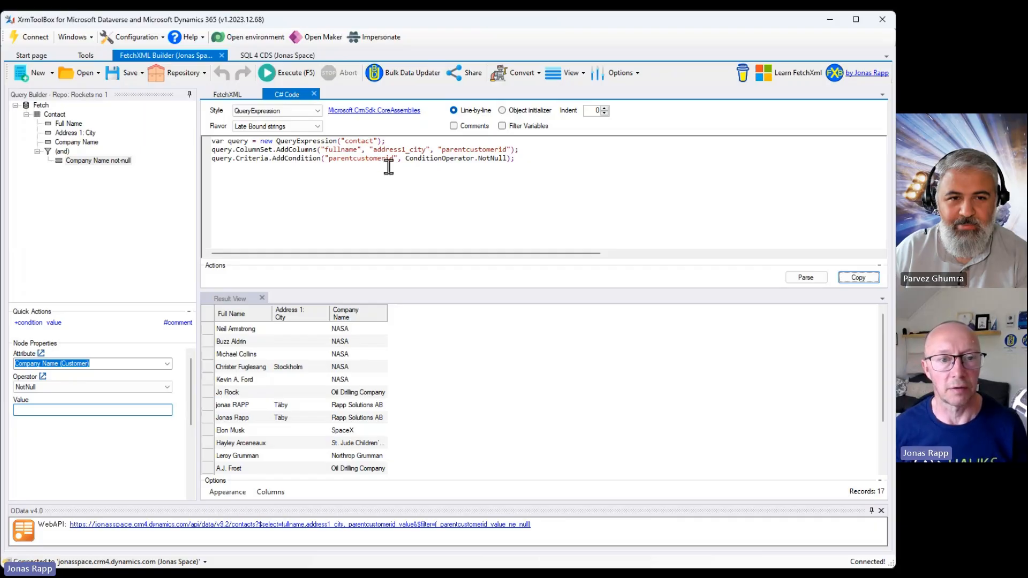
Switch the C# code style to Object initializer and try the Comments and Filter Variables options.
left_click(518, 112)
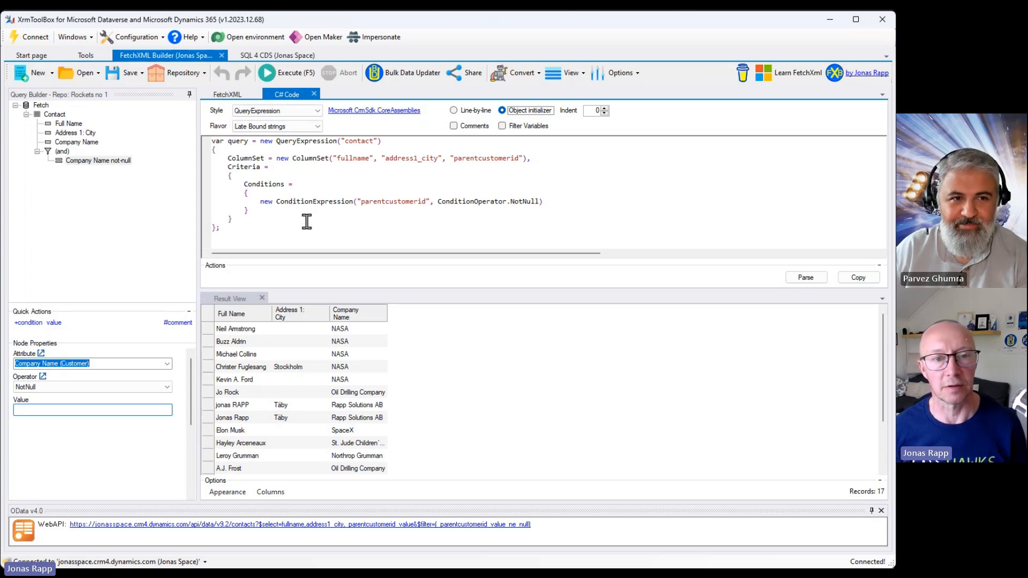
left_click(480, 129)
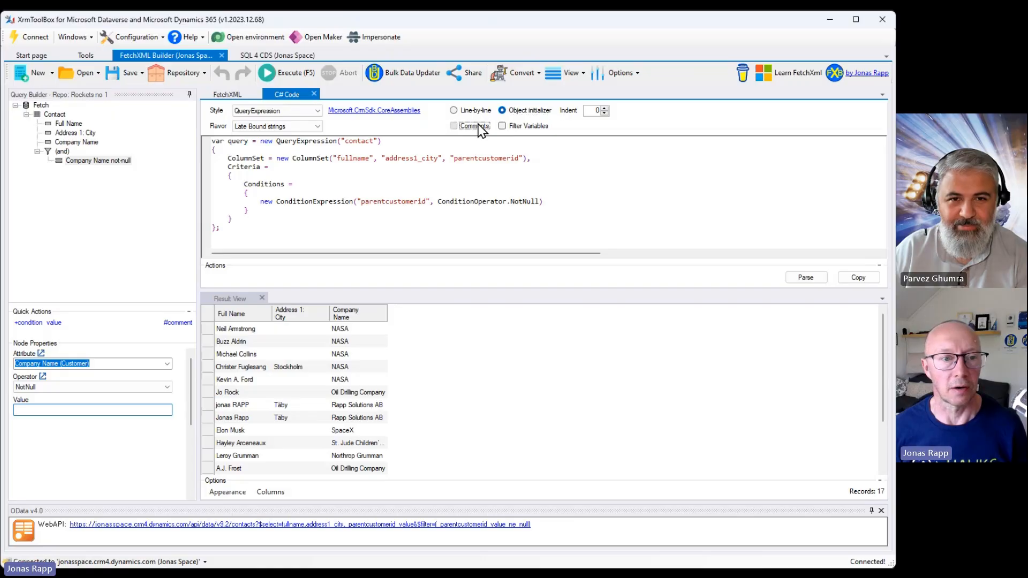
left_click(482, 129)
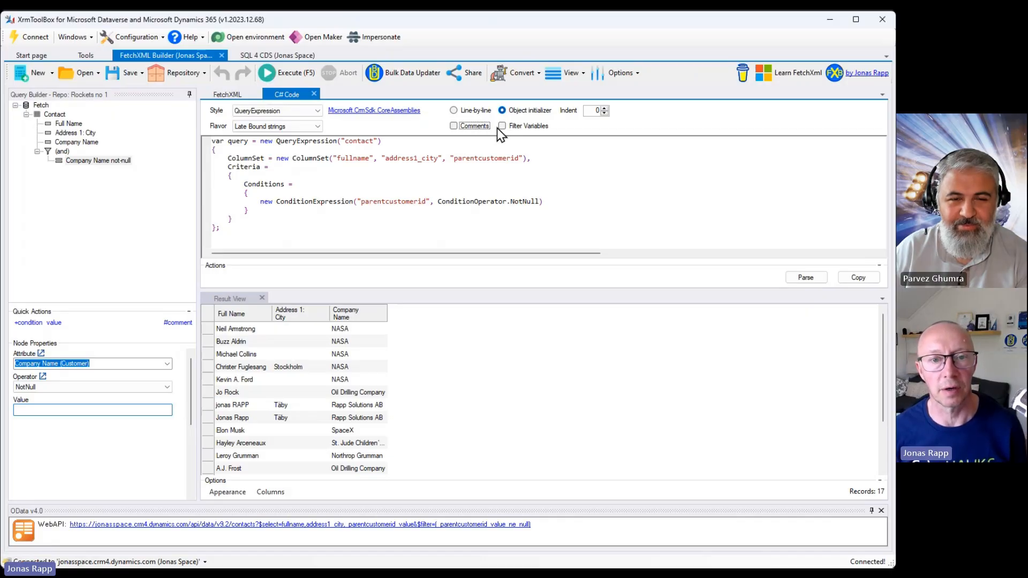
left_click(514, 128)
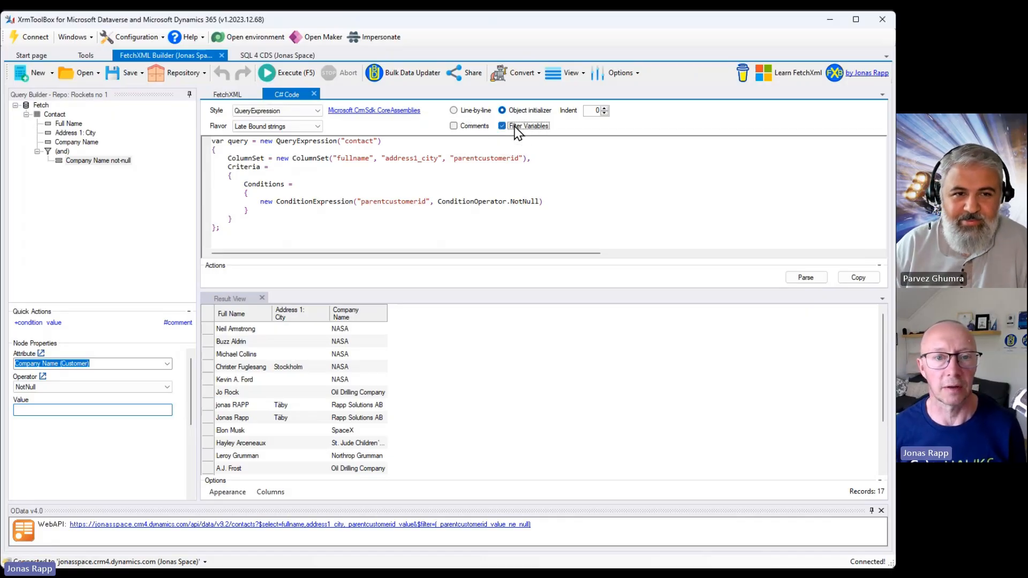
left_click(514, 128)
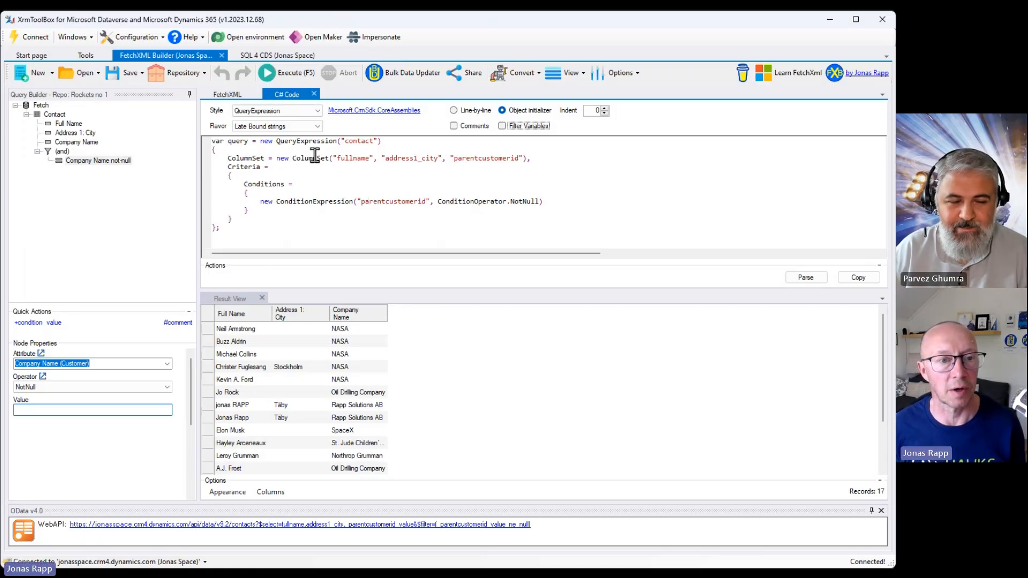
Try the Late Bound EBG constants flavor for the C# code, then return to Late Bound strings.
left_click(262, 127)
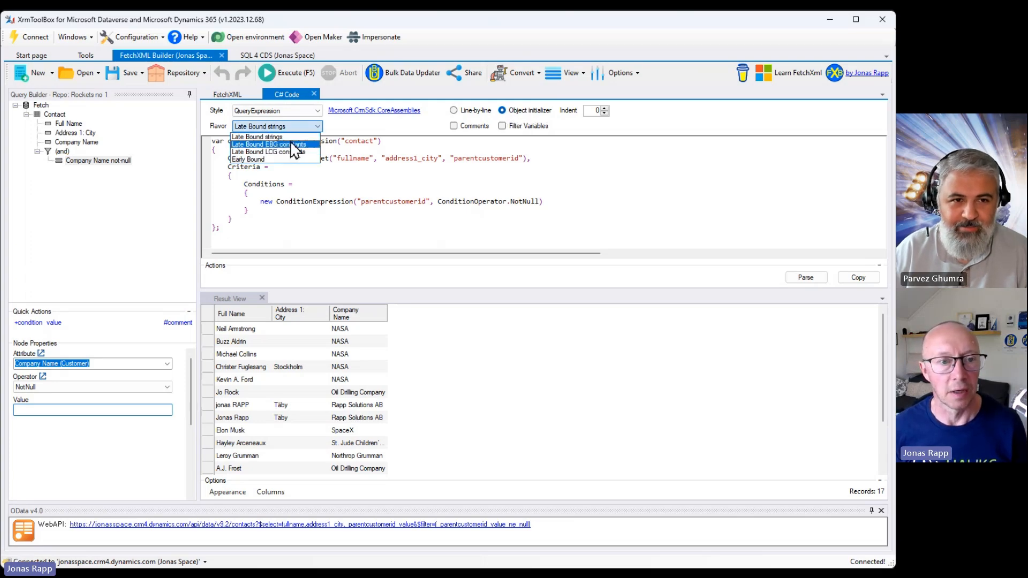
left_click(291, 144)
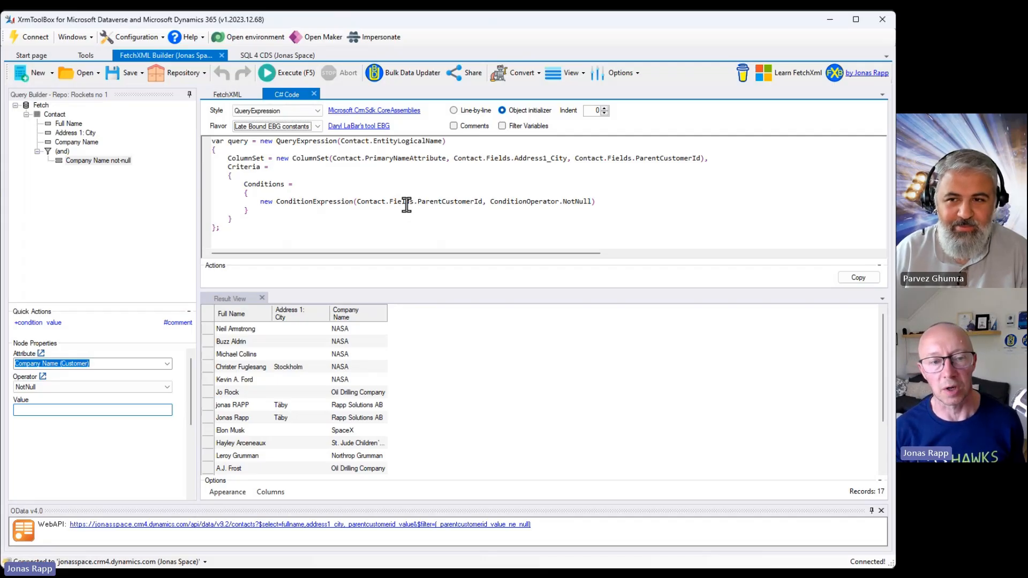
left_click(287, 127)
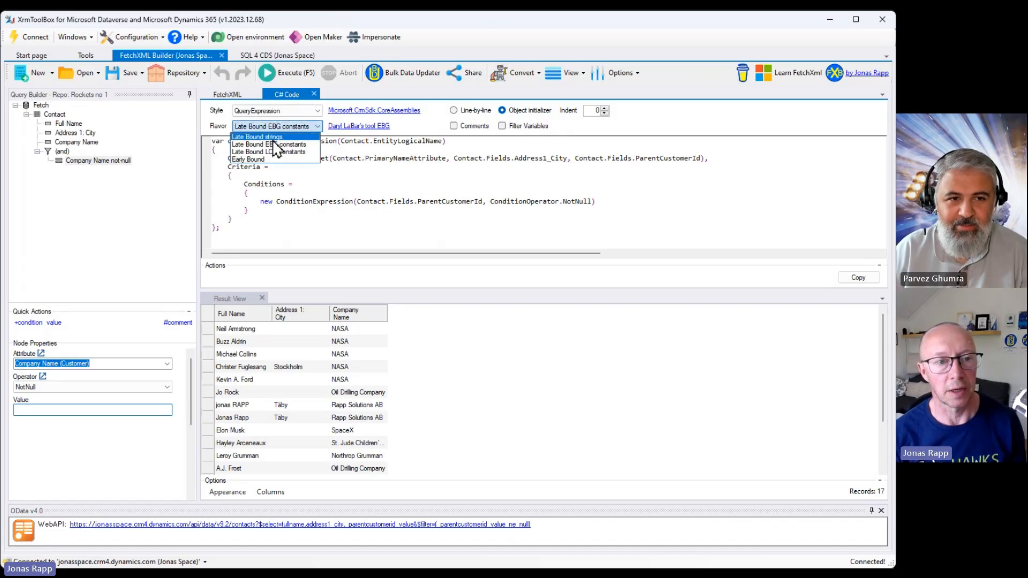
left_click(276, 137)
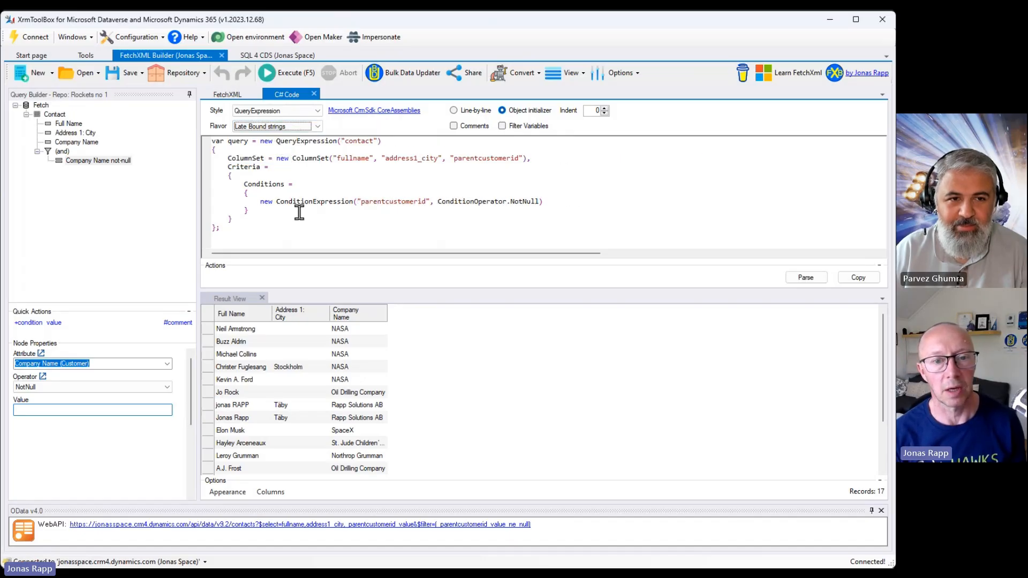
left_click(413, 201)
type("S")
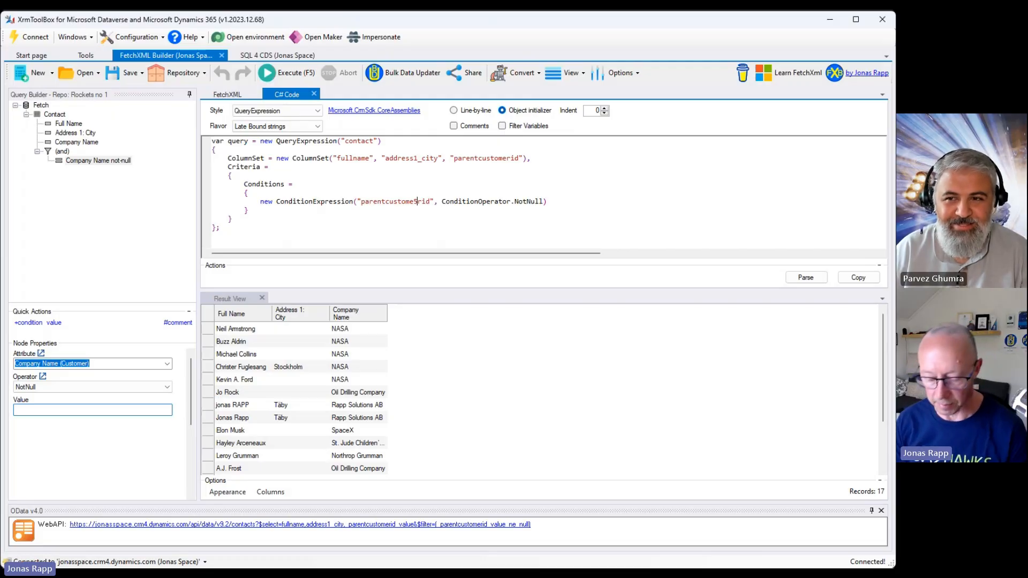
key("BackSpace")
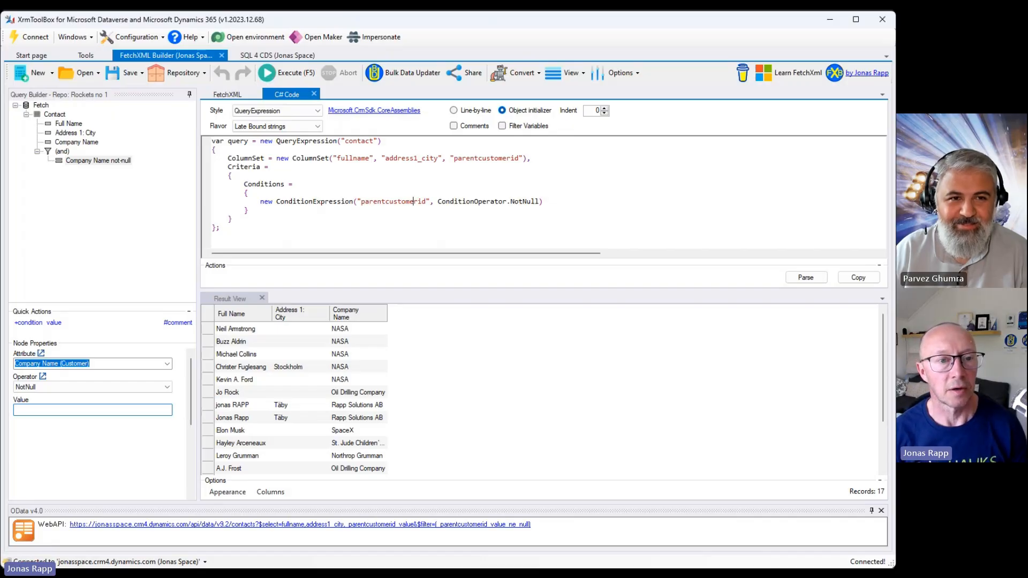
Compare the Late Bound LCG constants and Late Bound EBG constants flavors for the C# code, ending on LCG constants.
left_click(276, 127)
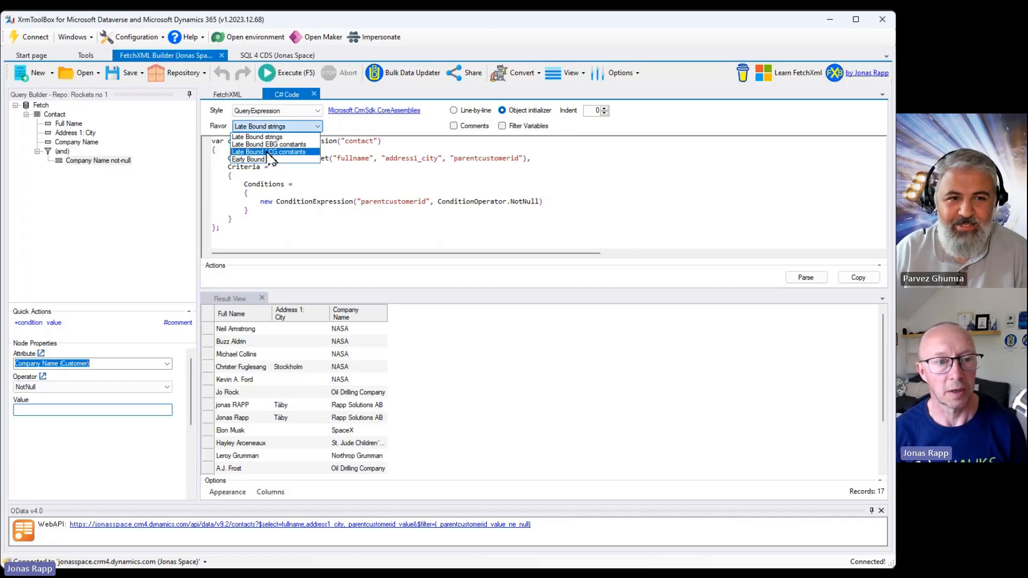
left_click(267, 152)
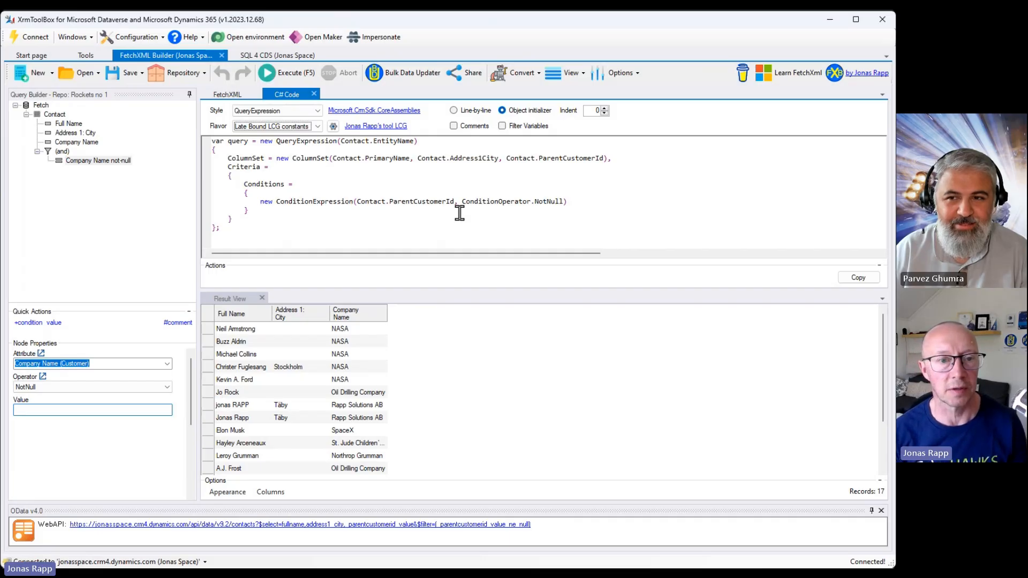
left_click(291, 126)
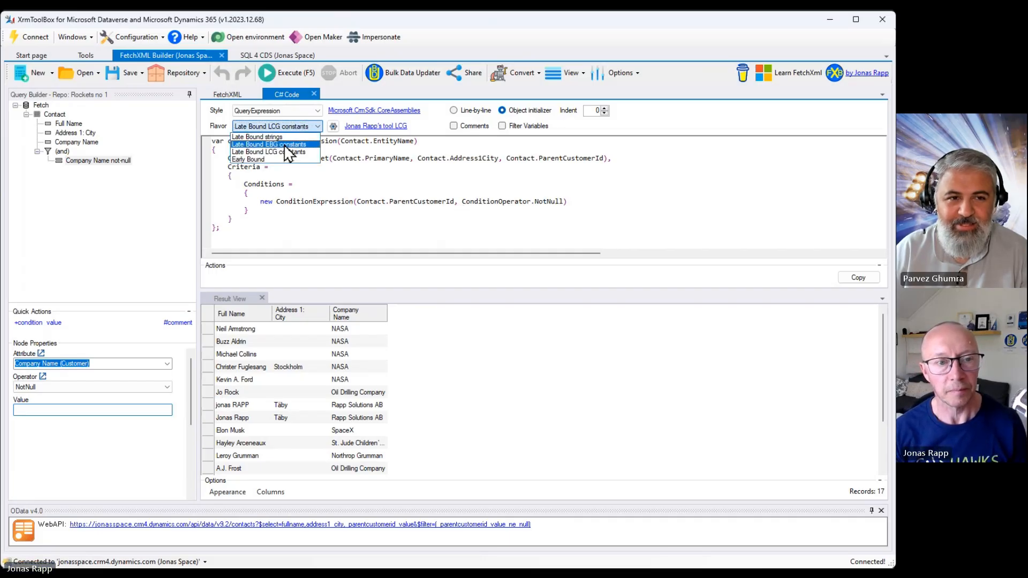
left_click(284, 144)
left_click(289, 127)
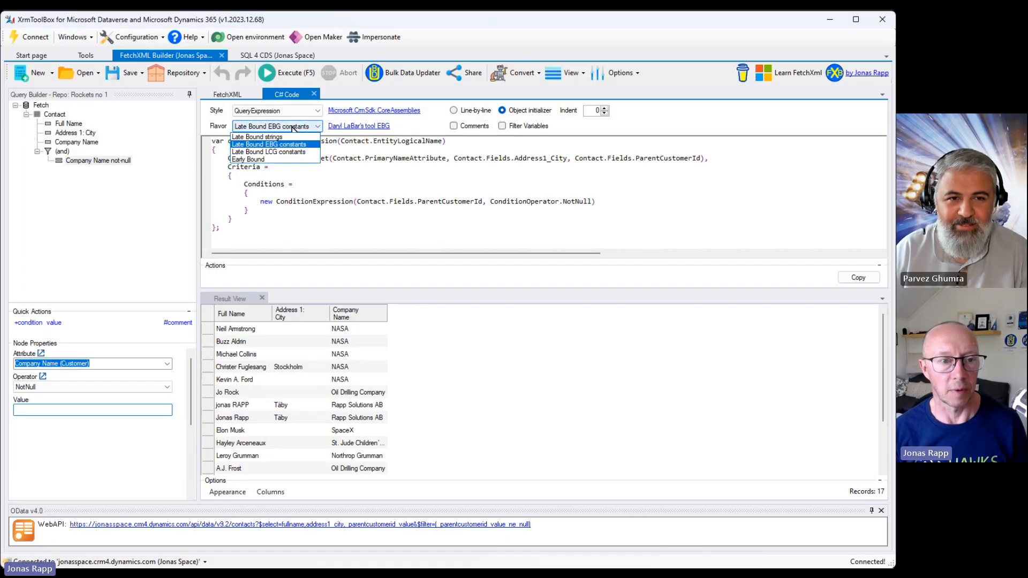
left_click(289, 152)
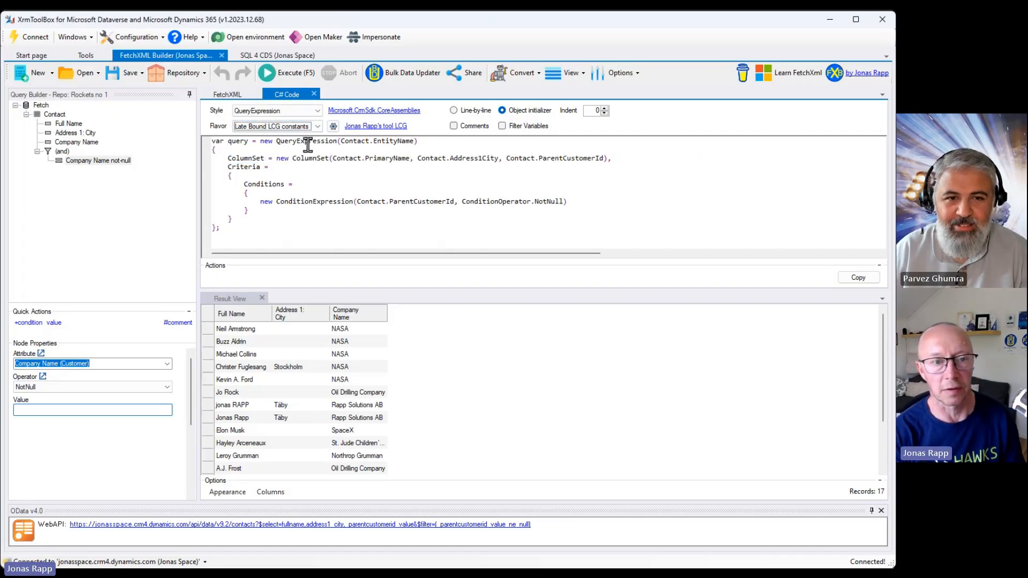
Open the LCG constants settings, cancel them, and switch the flavor back to Late Bound strings.
left_click(332, 126)
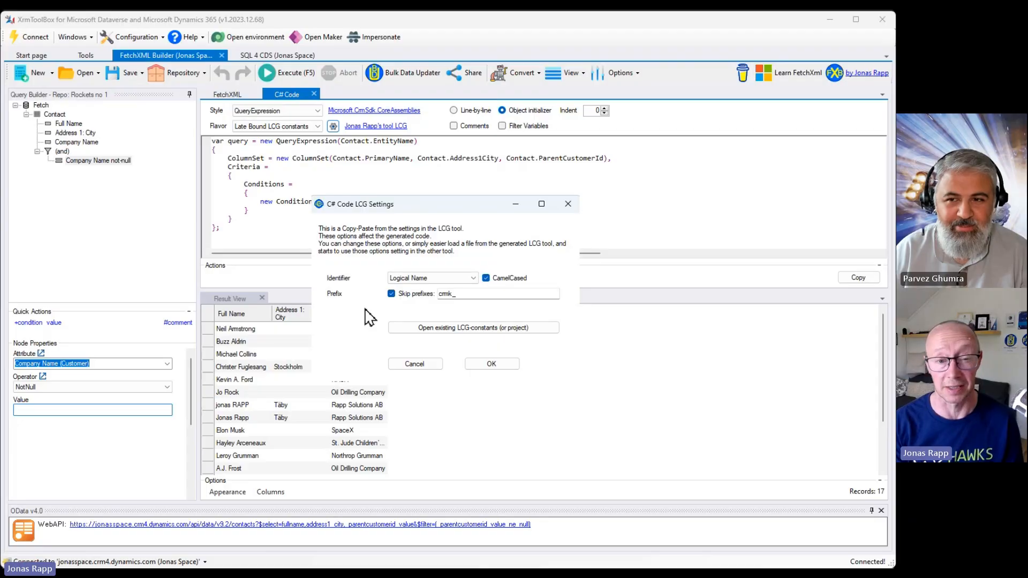
left_click(425, 365)
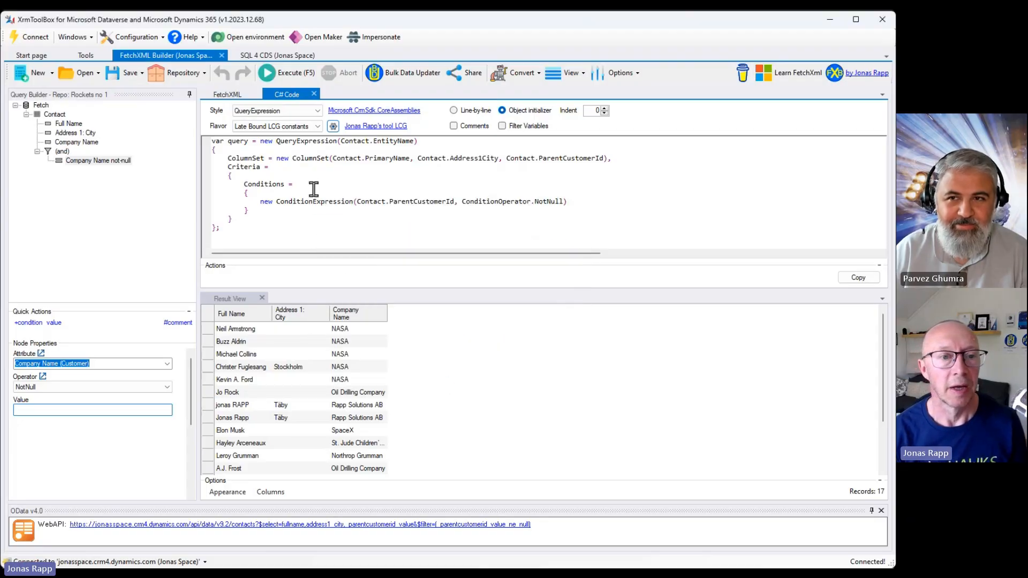
left_click(283, 127)
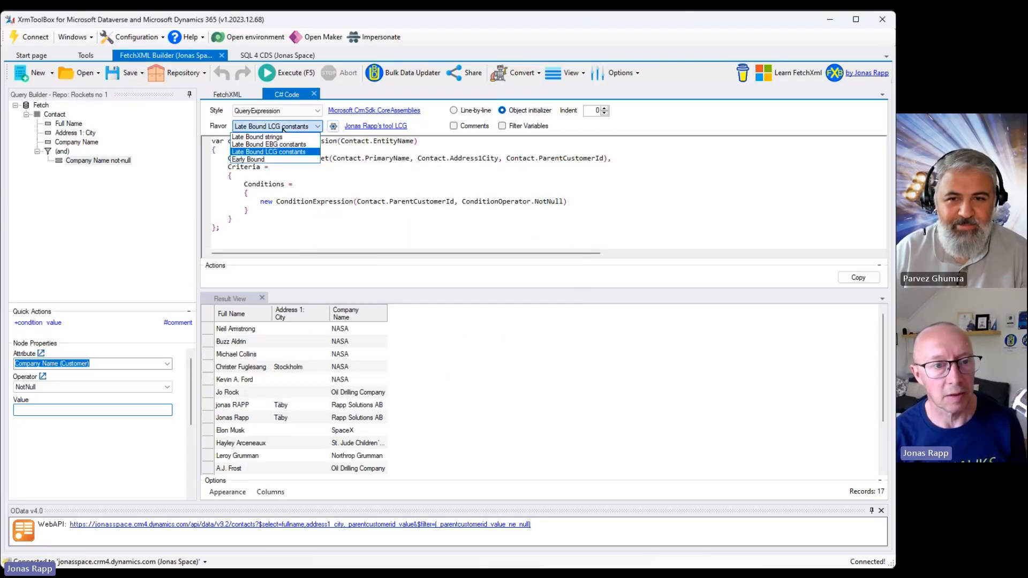
left_click(279, 137)
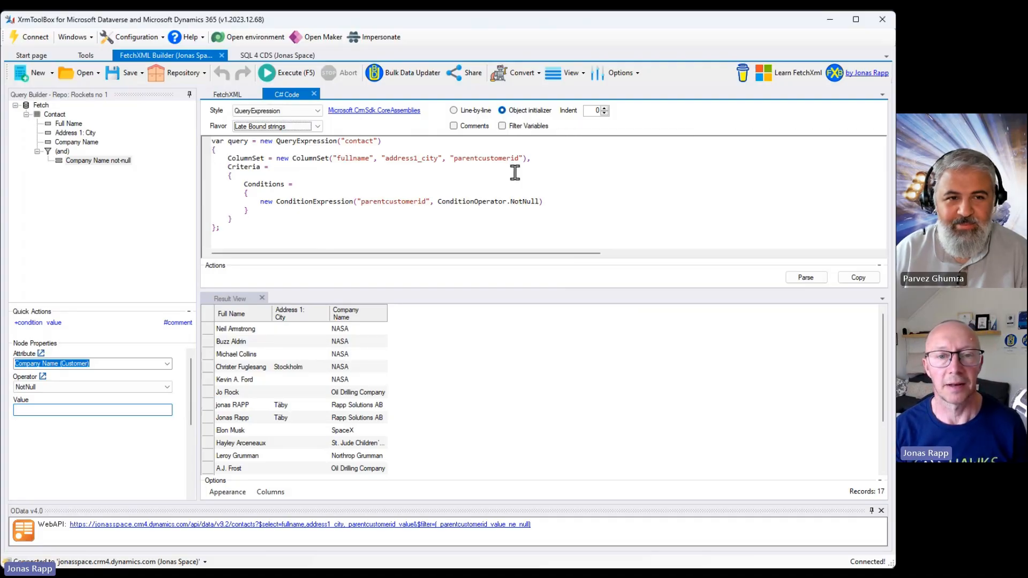
Set the C# code indent to 3.
left_click(604, 109)
left_click(604, 109)
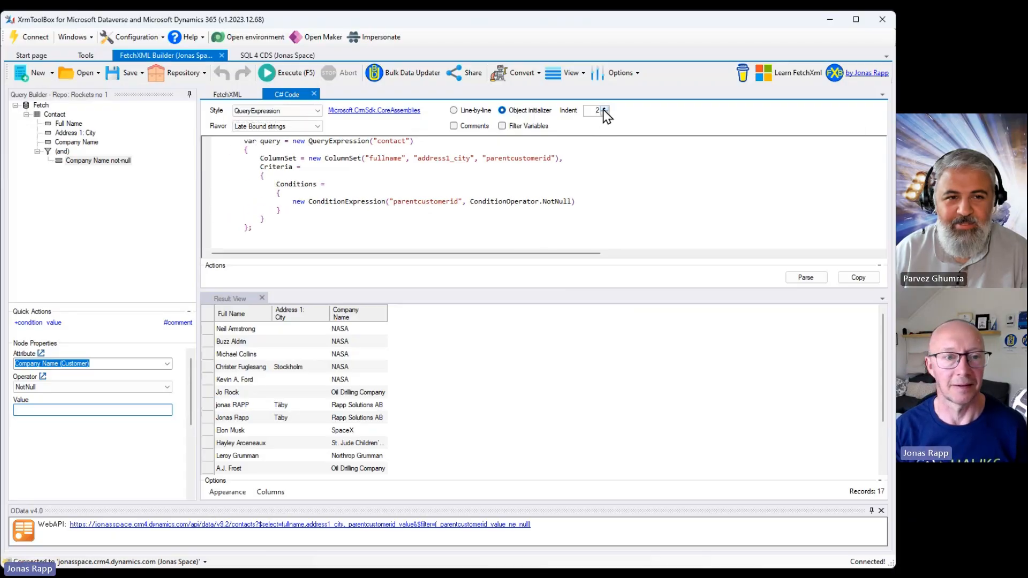
left_click(604, 109)
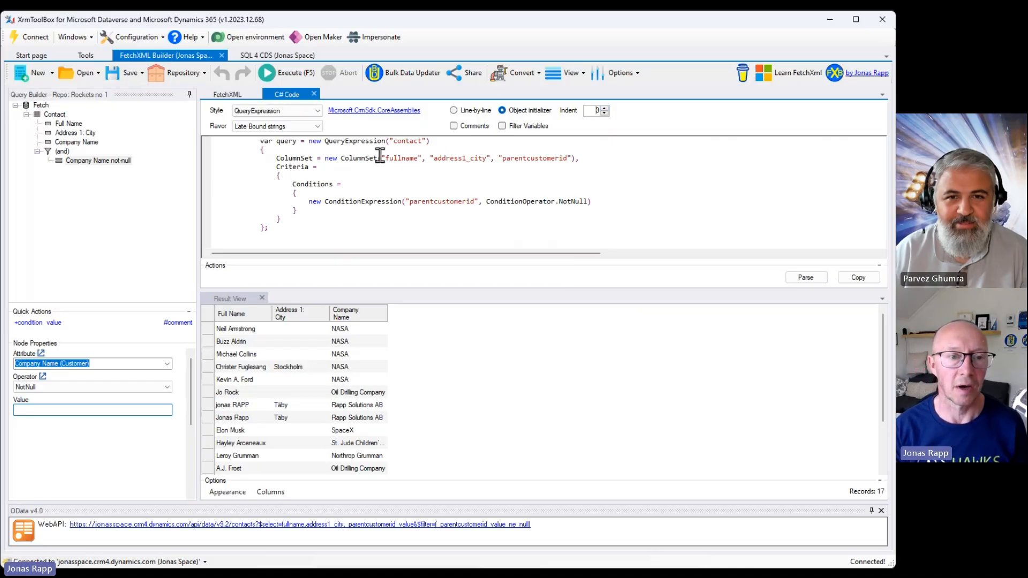
Remove the indentation before the ColumnSet and Criteria lines in the generated C# code.
left_click(282, 149)
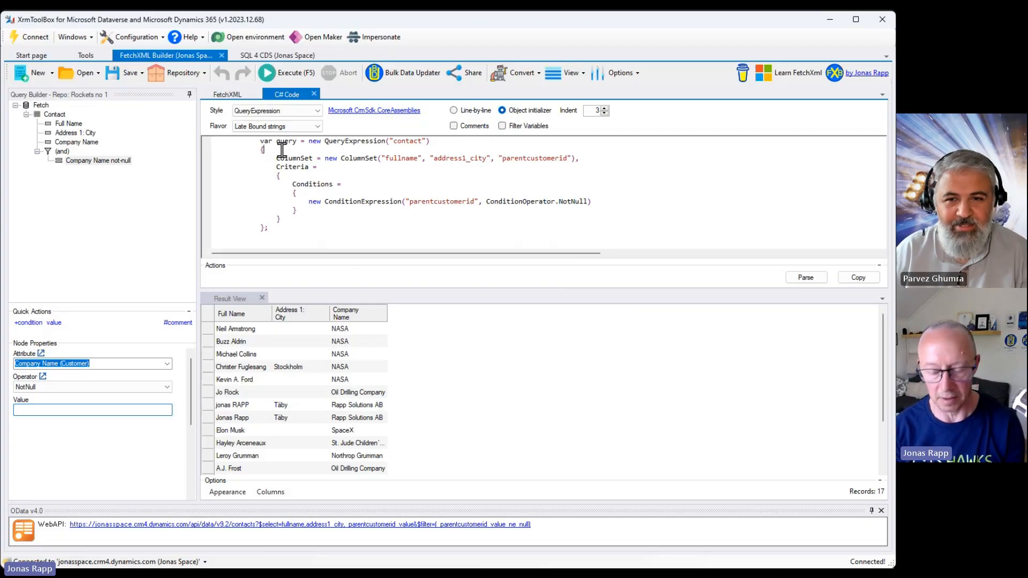
key("Right")
key("Delete")
key("Delete")
key("Delete")
key("Delete")
key("Delete")
key("Delete")
key("Delete")
key("Delete")
key("Delete")
key("Delete")
key("Delete")
key("Delete")
key("Delete")
key("Delete")
key("Delete")
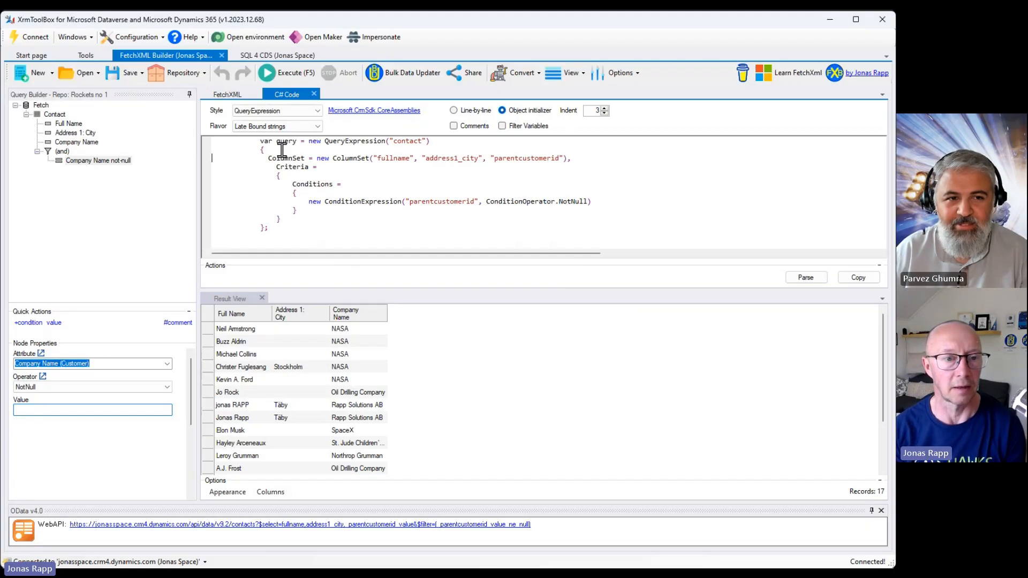
key("Delete")
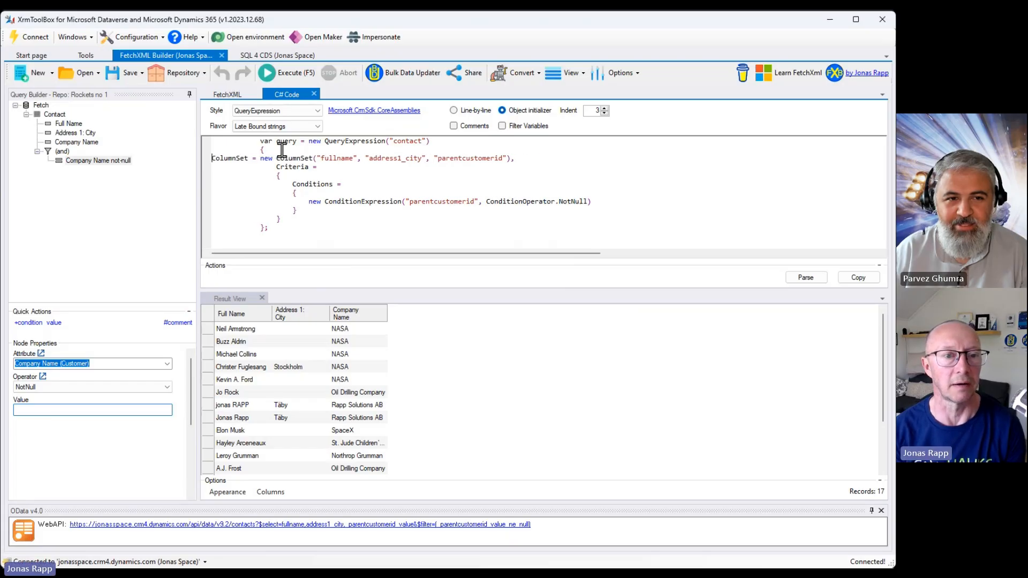
key("Down")
key("Delete")
key("Delete")
key("Delete")
key("Delete")
key("Delete")
key("Delete")
key("Delete")
key("Delete")
key("Delete")
key("Delete")
key("Delete")
key("Delete")
key("Delete")
key("Delete")
key("Delete")
key("Delete")
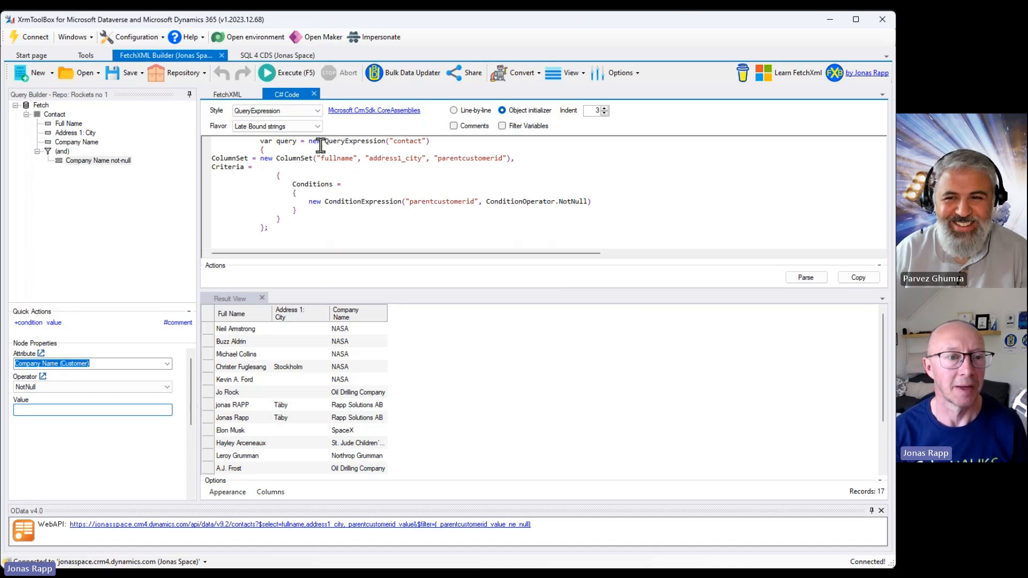
Return to the FetchXML view, convert the query to JavaScript code, and close the JavaScript view.
left_click(314, 94)
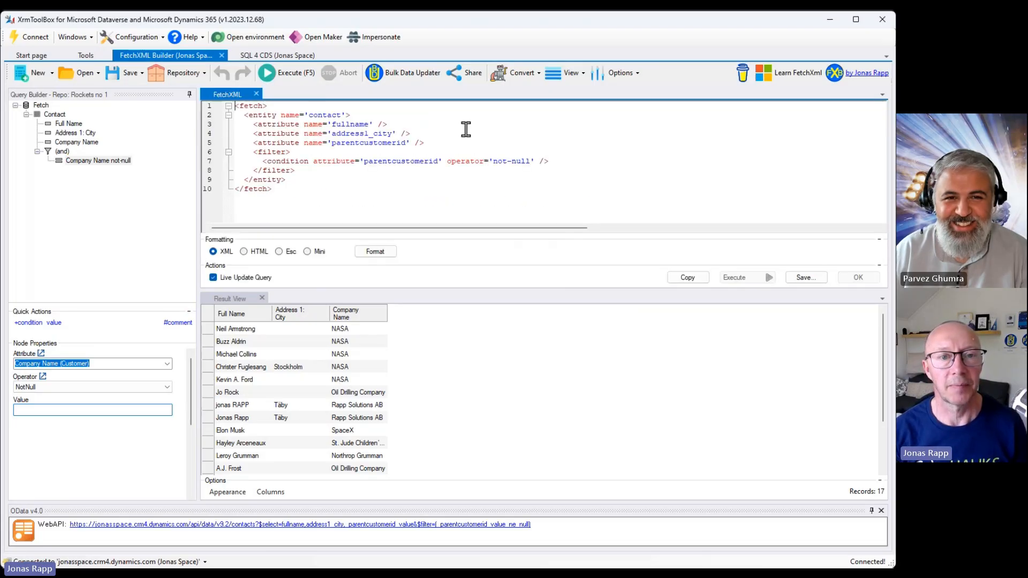
left_click(508, 81)
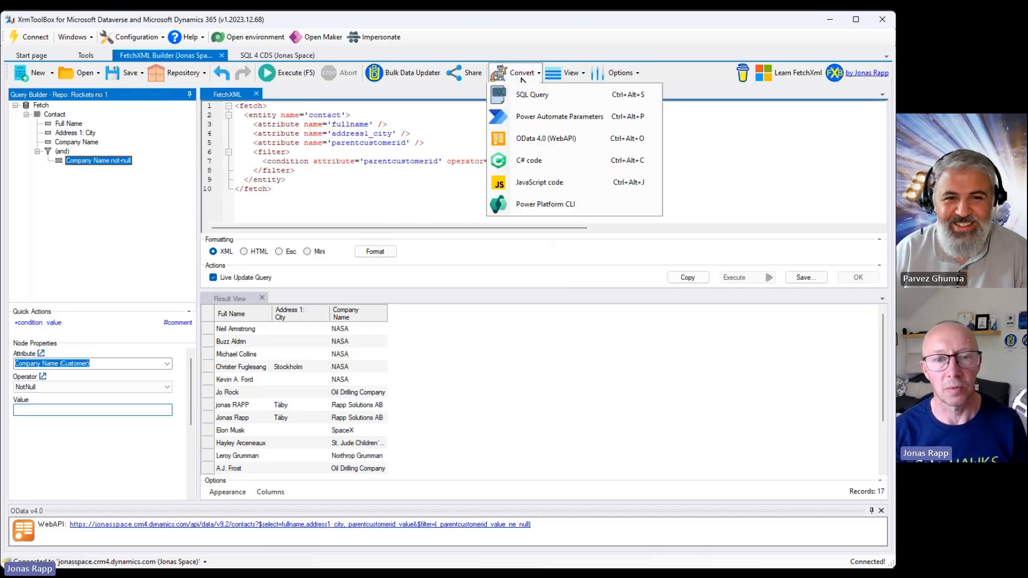
left_click(531, 187)
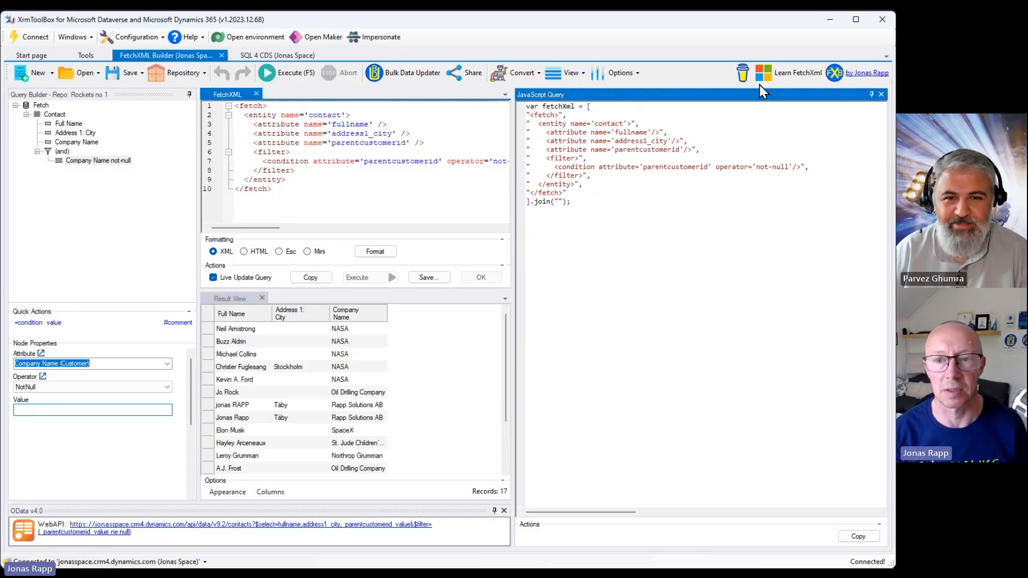
left_click(880, 95)
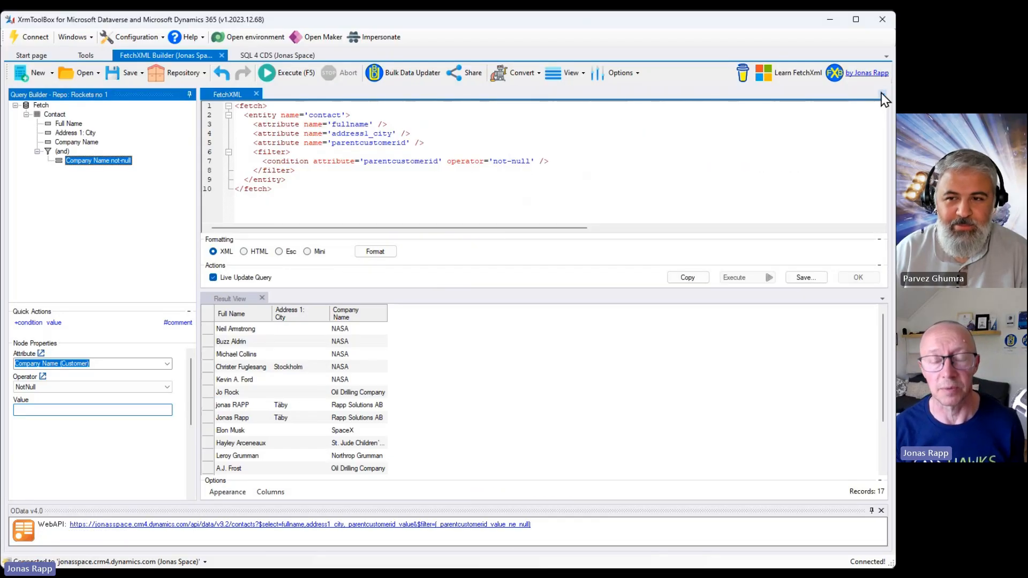
Open the Power Automate parameters for the query, copy the table name and the columns, and close the dialog.
left_click(533, 76)
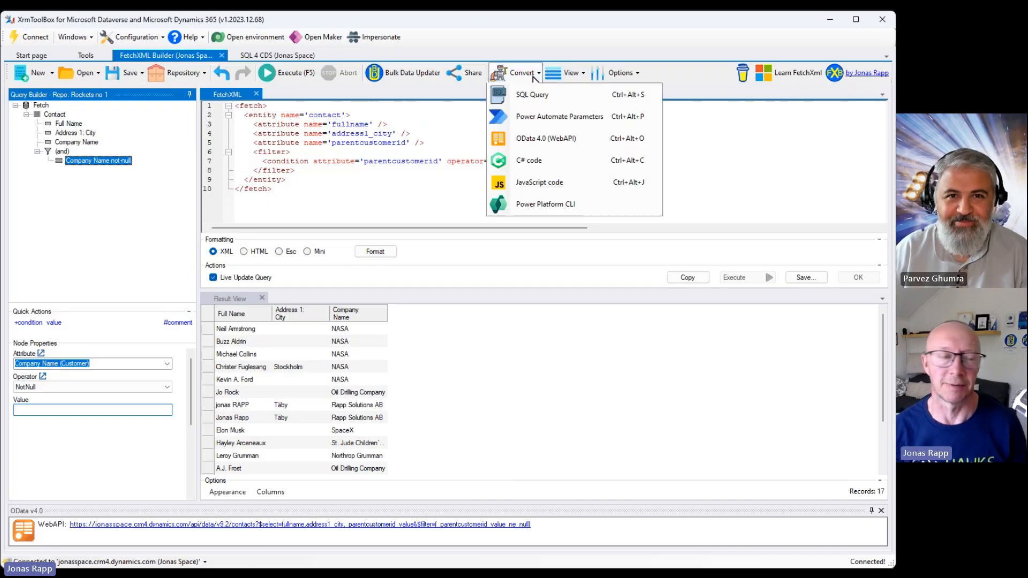
left_click(546, 120)
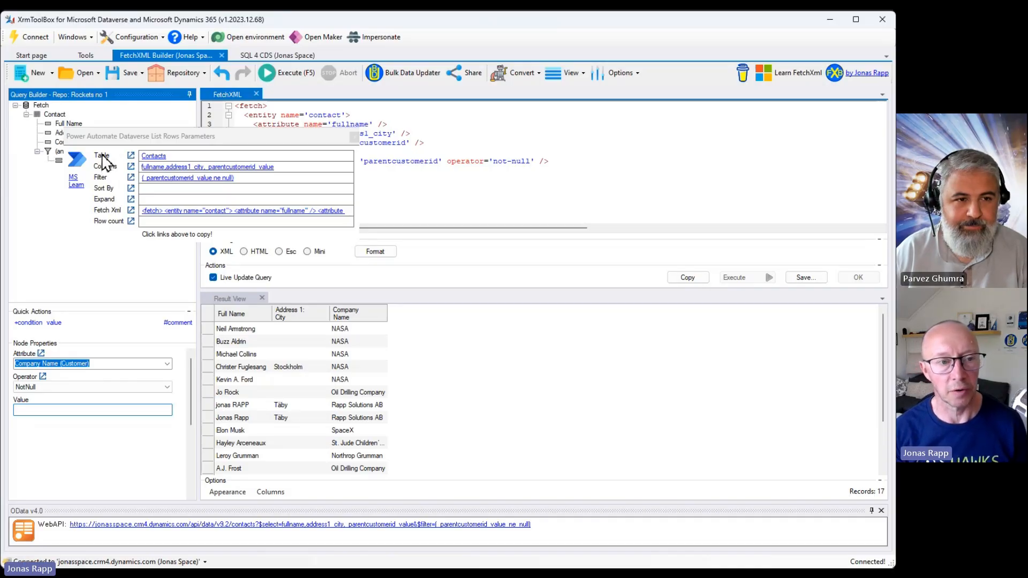
left_click(158, 156)
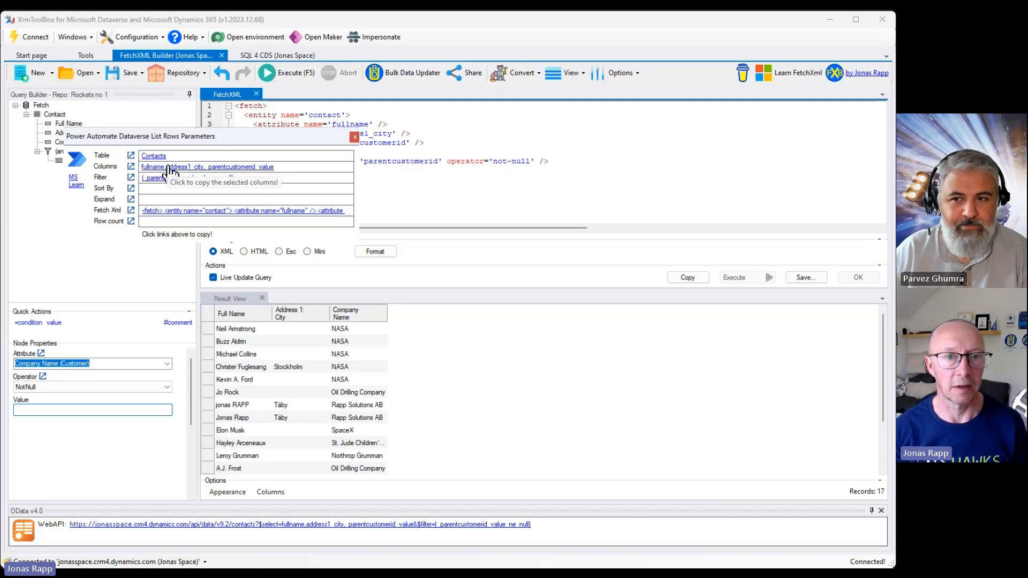
left_click(173, 167)
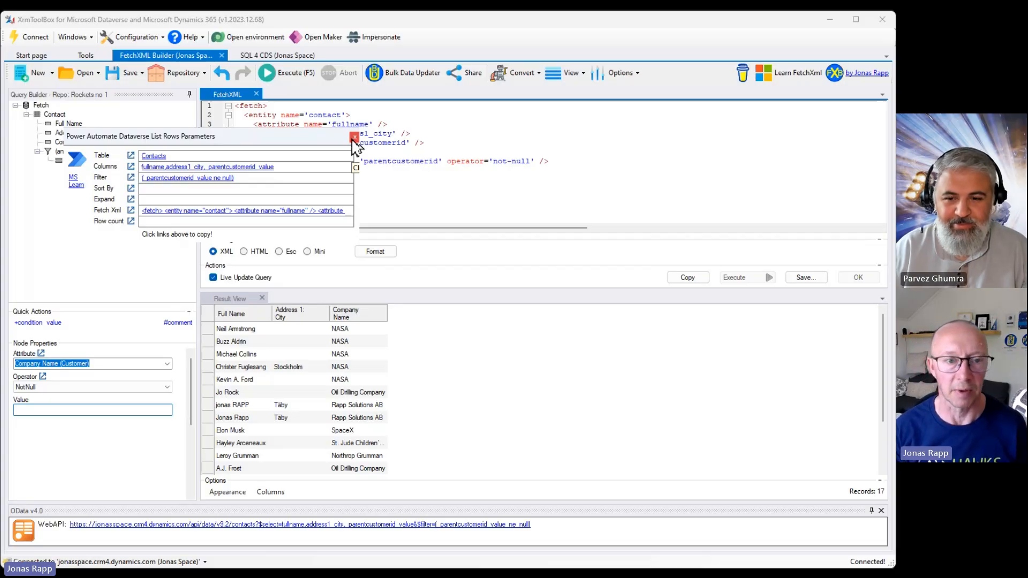
left_click(354, 137)
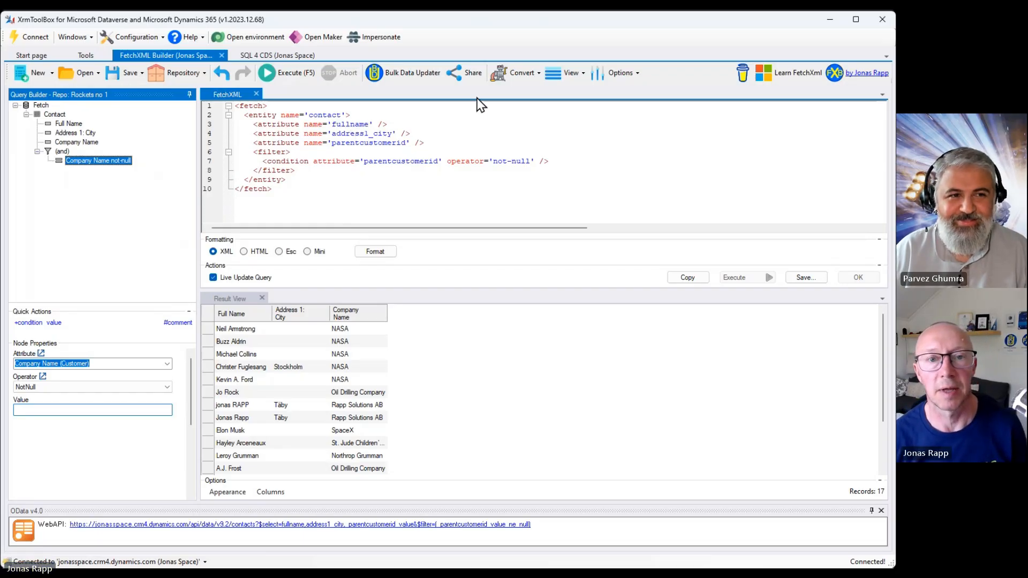
Convert the query to a Power Platform CLI command.
left_click(518, 78)
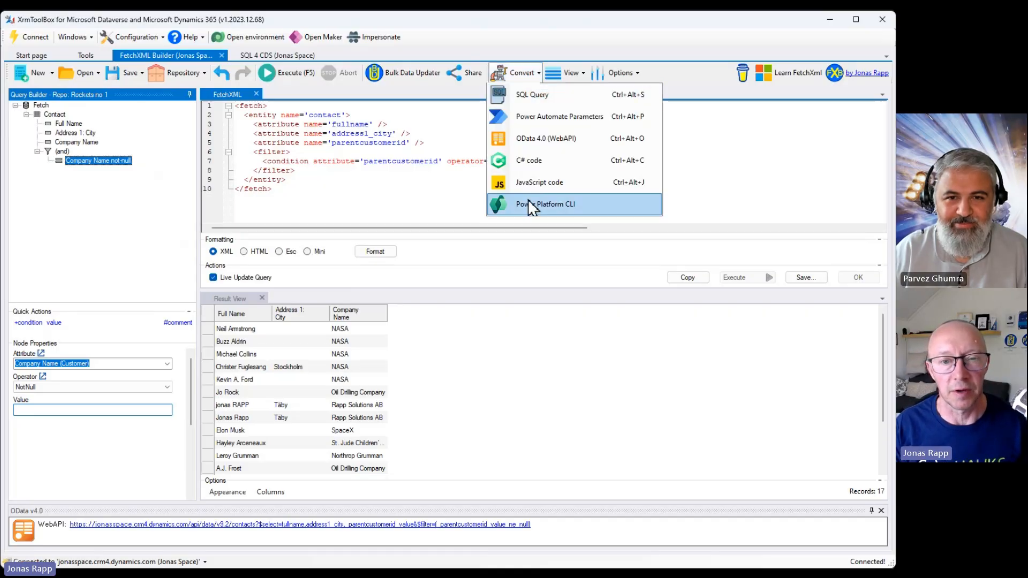
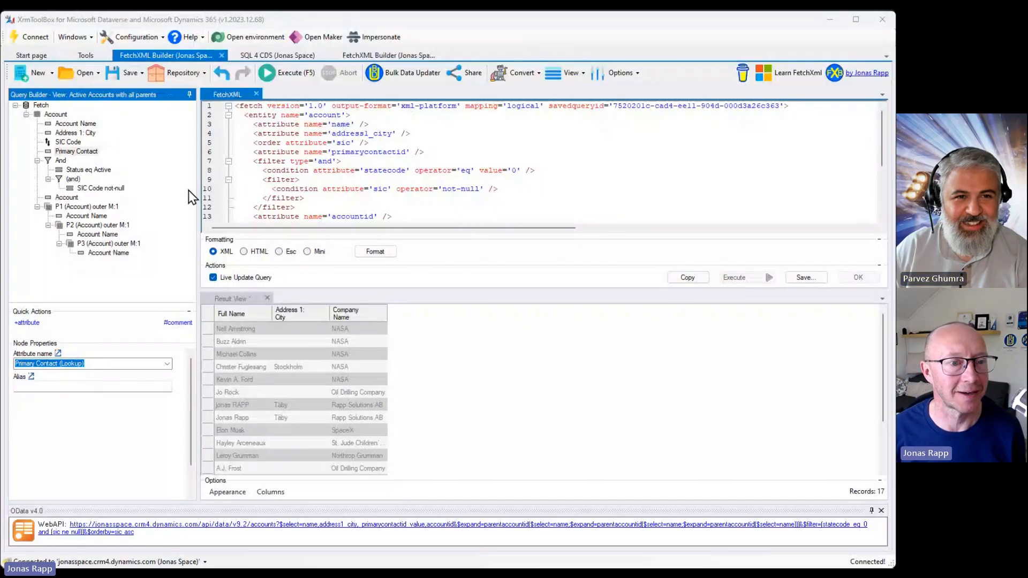
Undo the recent changes to restore the contact query with the not-null Company Name condition.
left_click(187, 194)
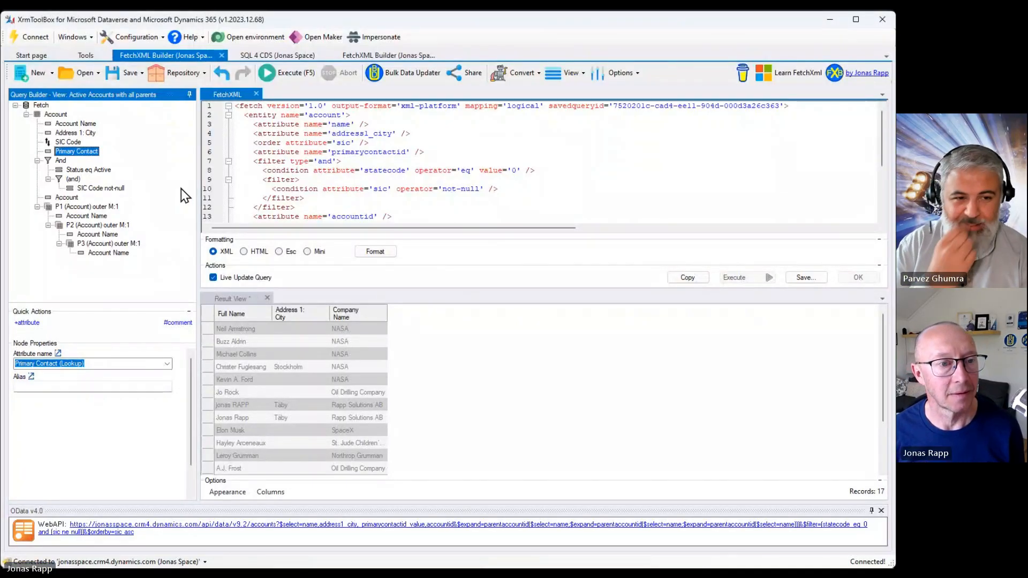
key("ctrl+z")
key("ctrl+z")
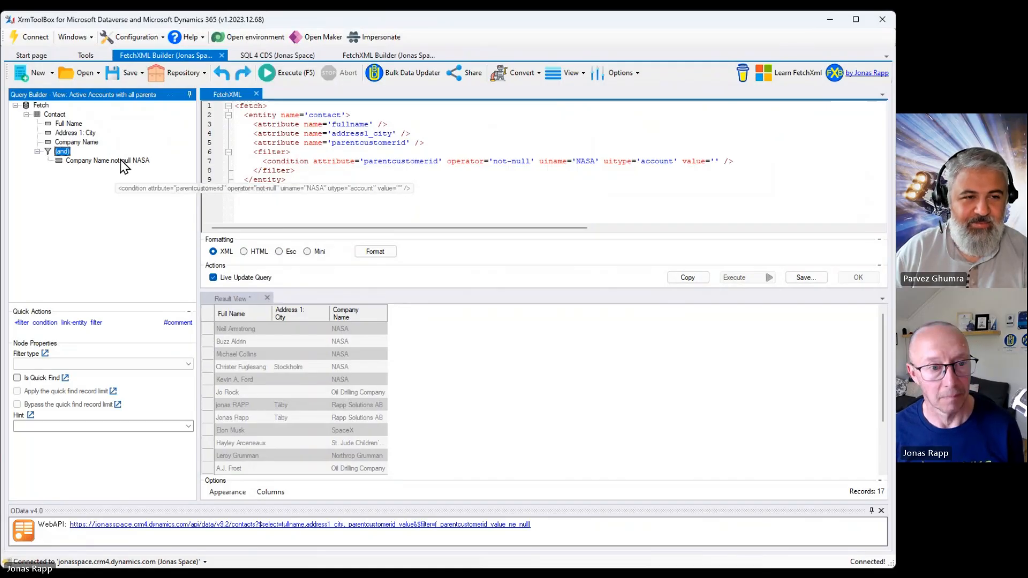
key("ctrl+z")
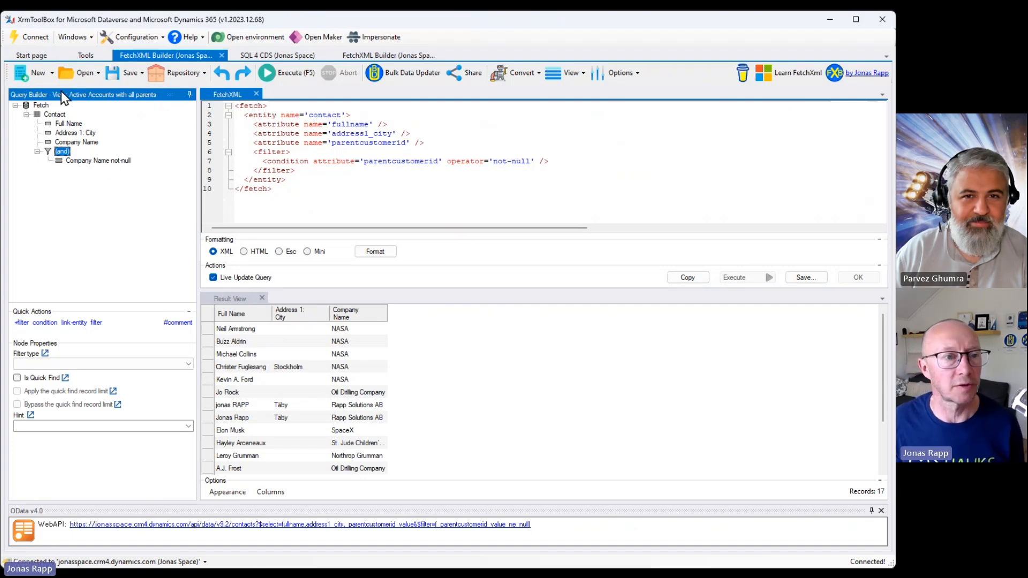
Open a new empty query tab, switch back to the original contact query tab, and browse the New and Open options.
left_click(37, 73)
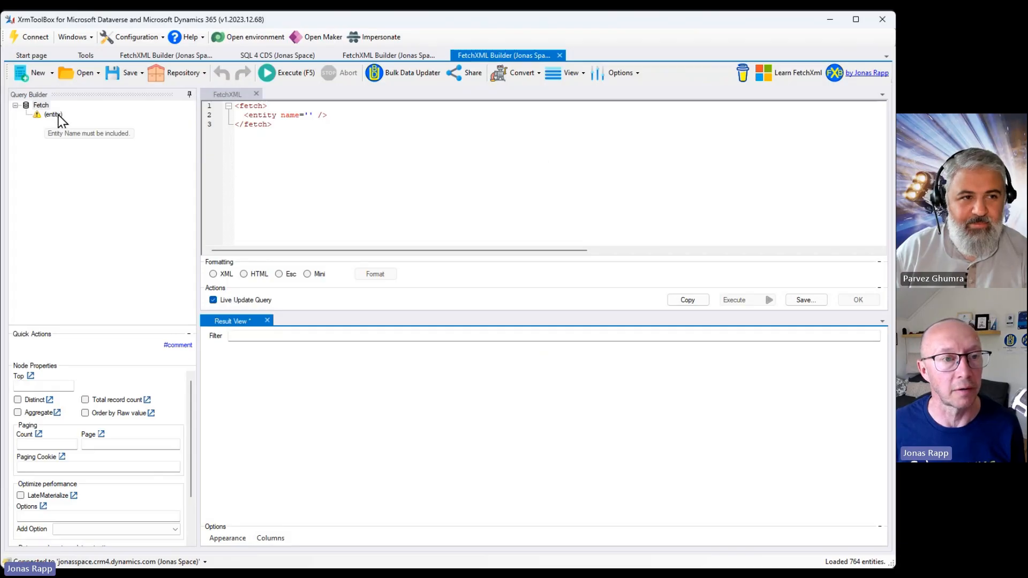
left_click(148, 53)
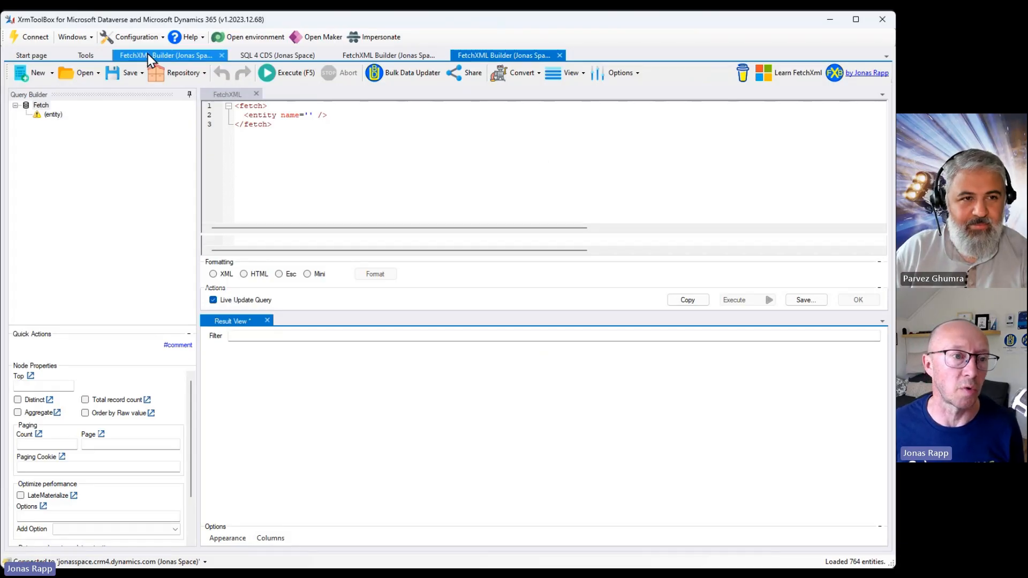
left_click(53, 73)
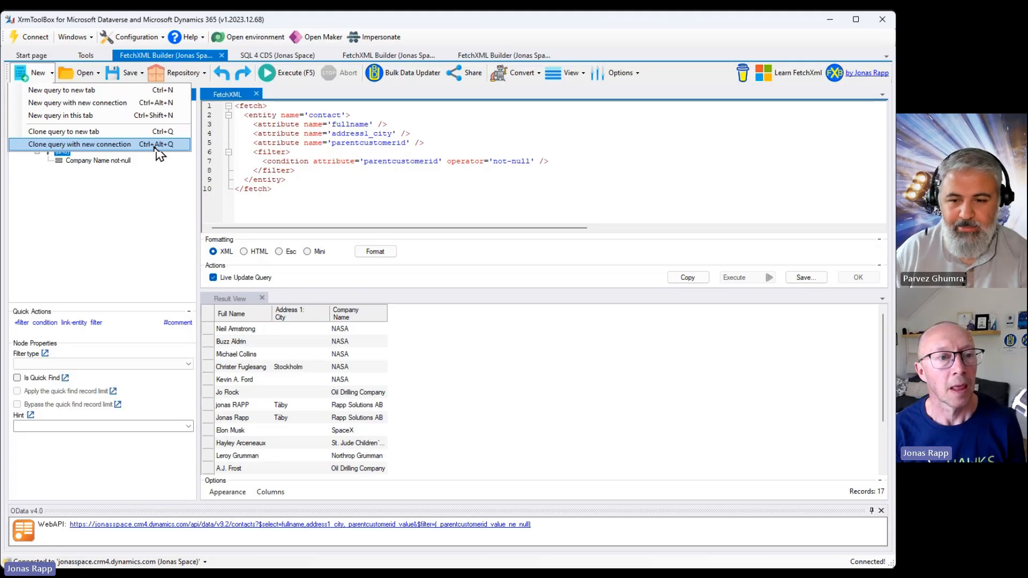
left_click(100, 74)
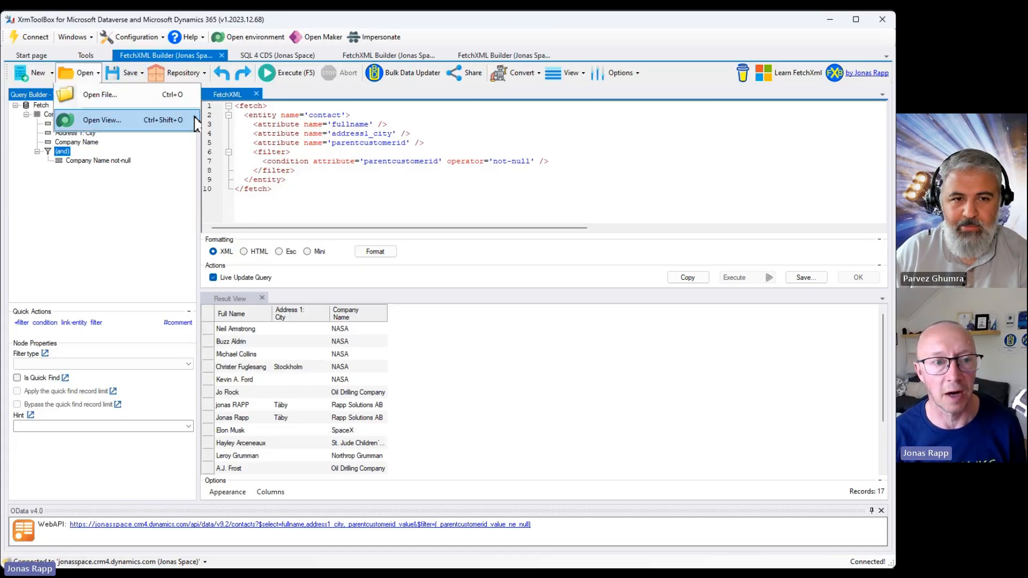
Select the whole FetchXML and load the Account view Active Accounts with all parents into the editor.
left_click(313, 190)
left_click_drag(313, 190, 209, 68)
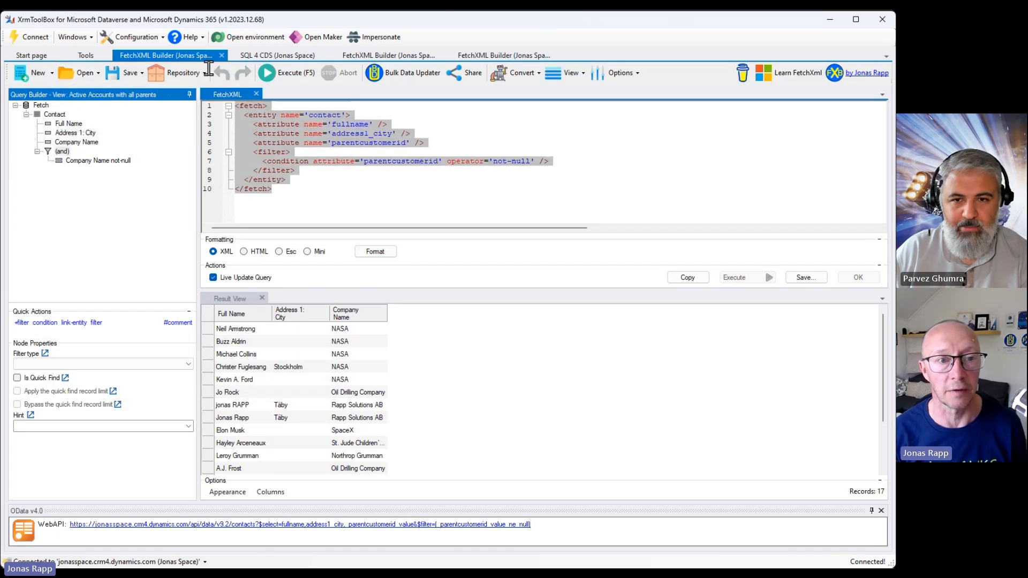
left_click(98, 74)
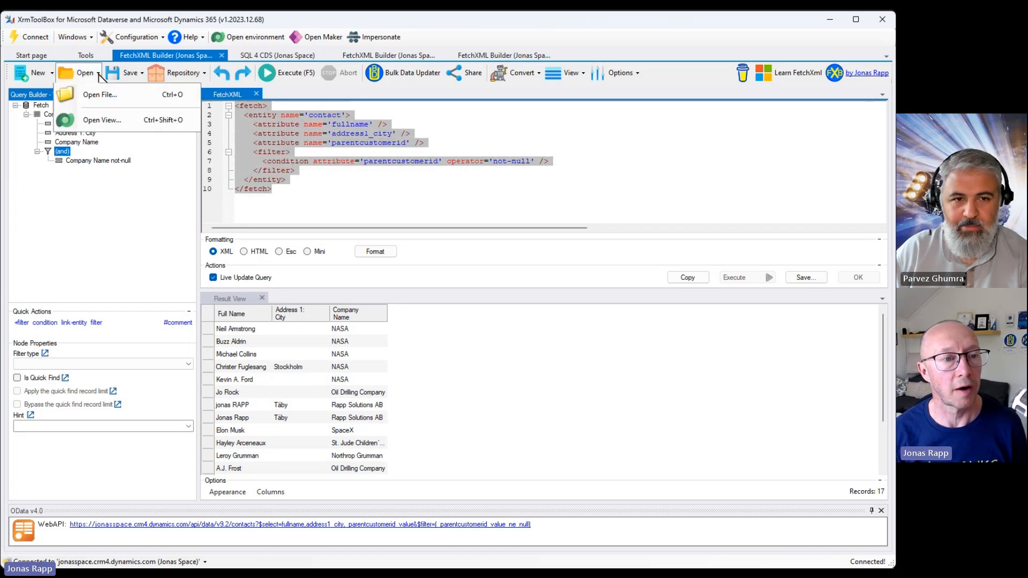
left_click(106, 121)
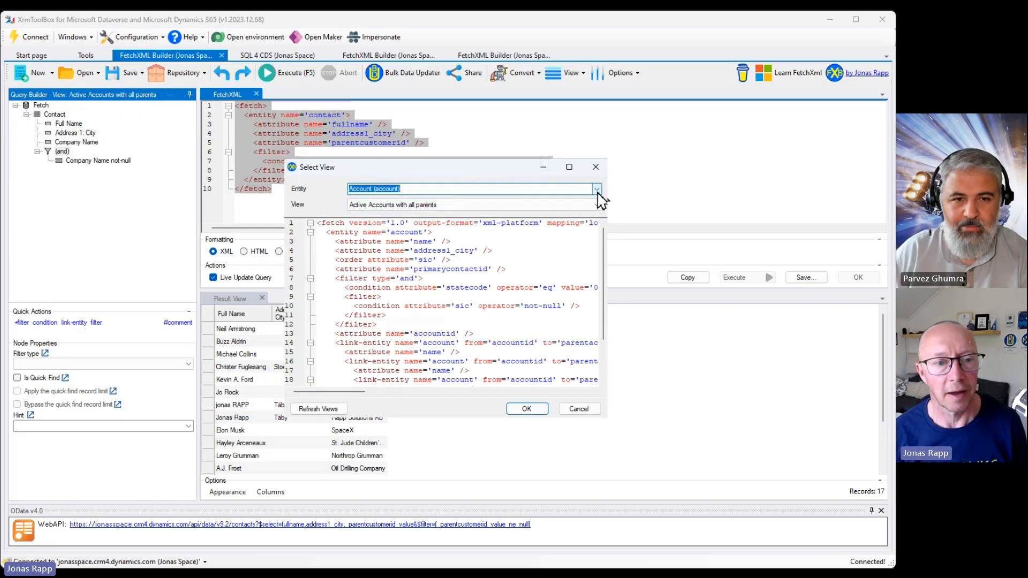
left_click(592, 205)
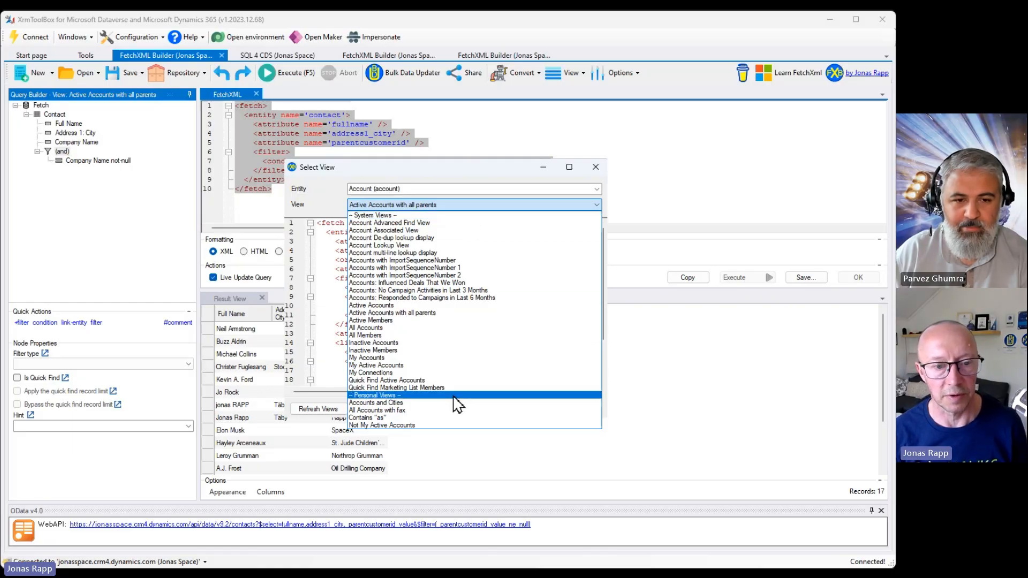
left_click(325, 187)
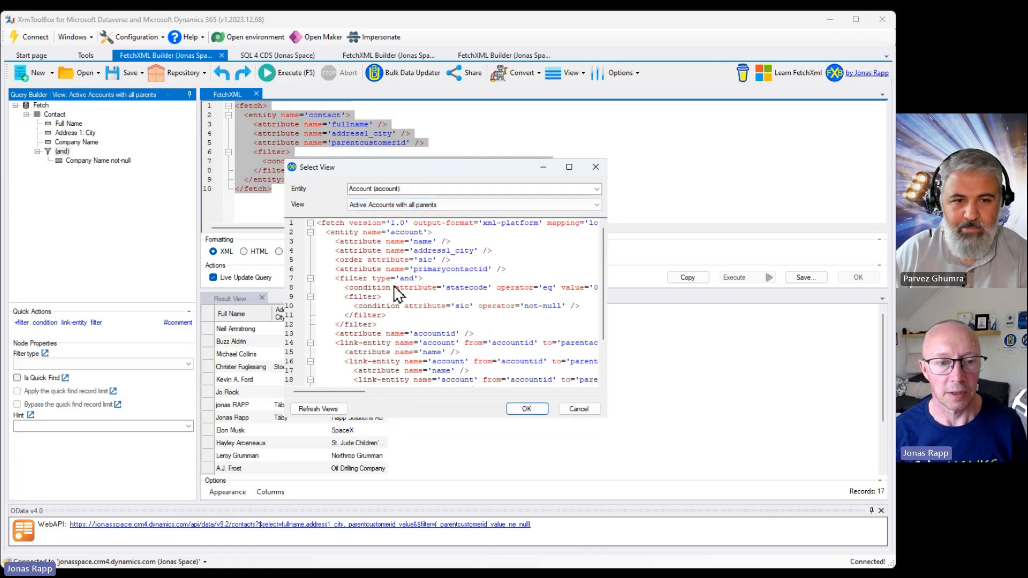
left_click(524, 409)
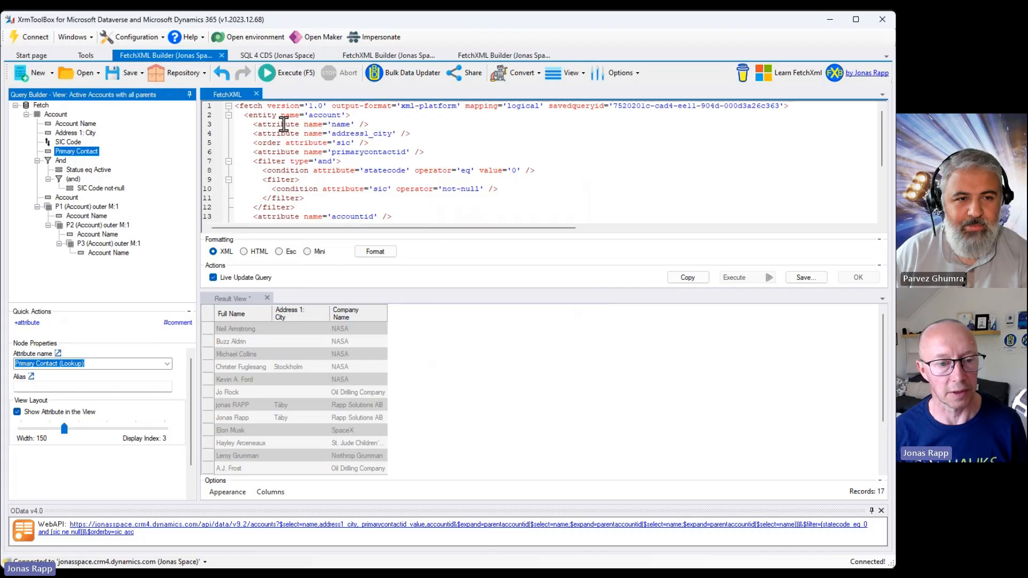
Execute the loaded account view query, then undo back to the contact query.
left_click(285, 73)
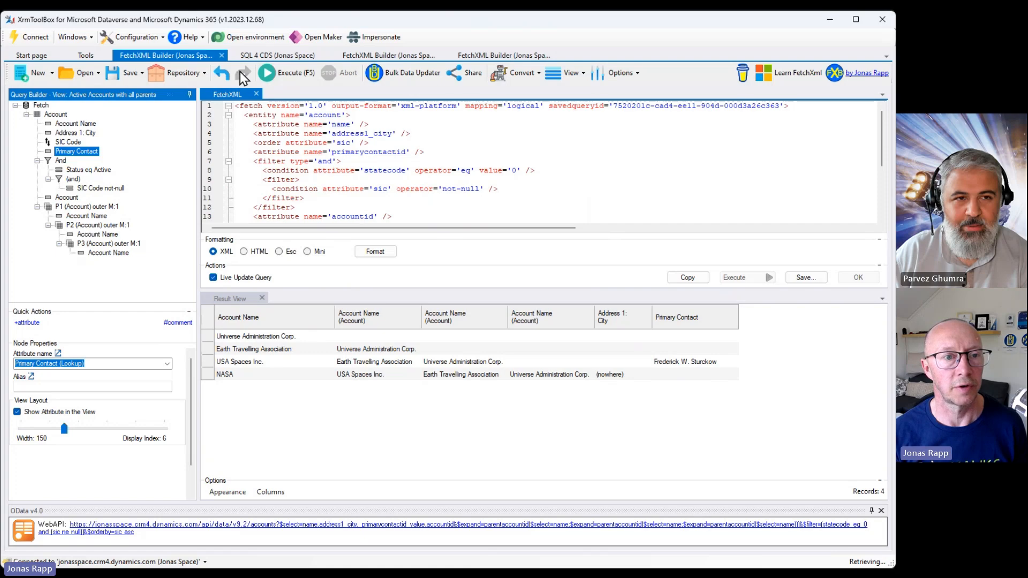
left_click(222, 75)
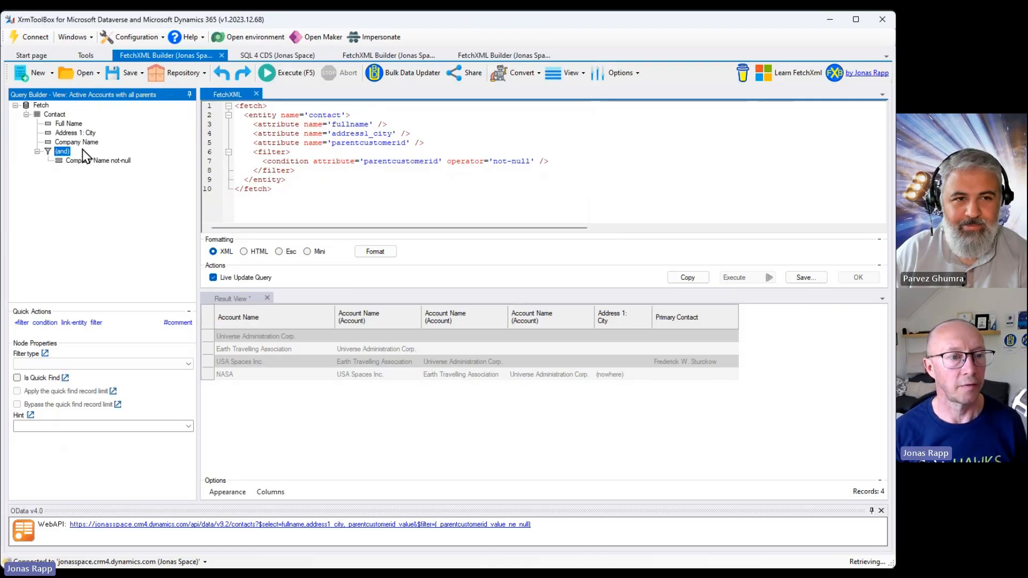
Add a condition on Address 1: Country/Region with the Null operator and execute the query.
left_click(45, 322)
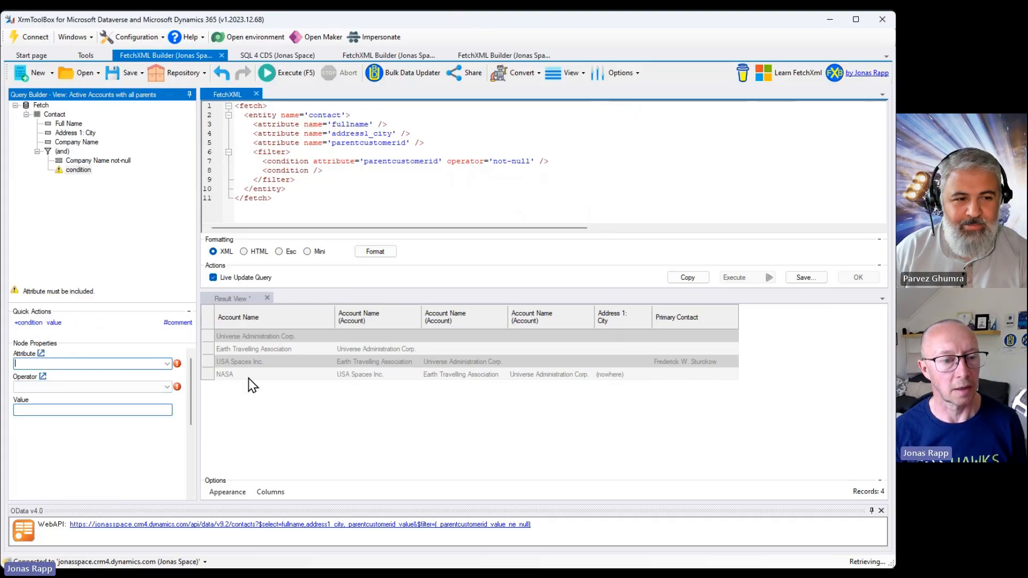
left_click(167, 364)
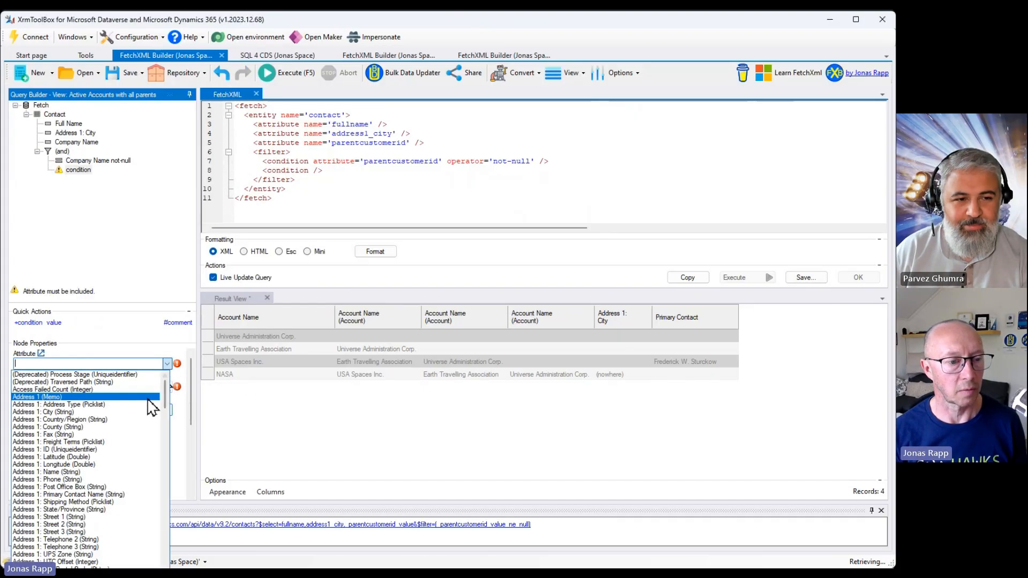
left_click(102, 420)
left_click(110, 386)
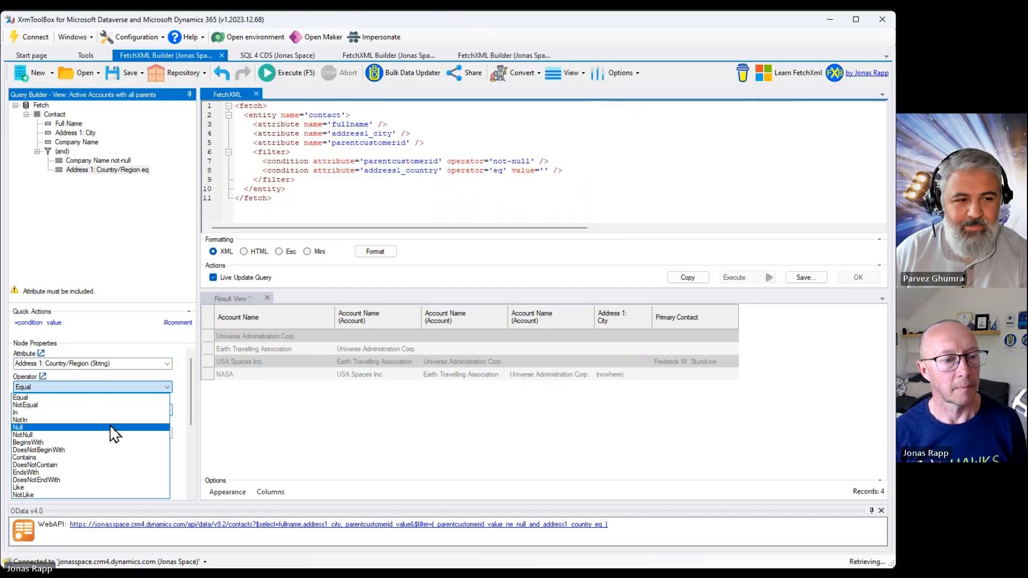
left_click(112, 427)
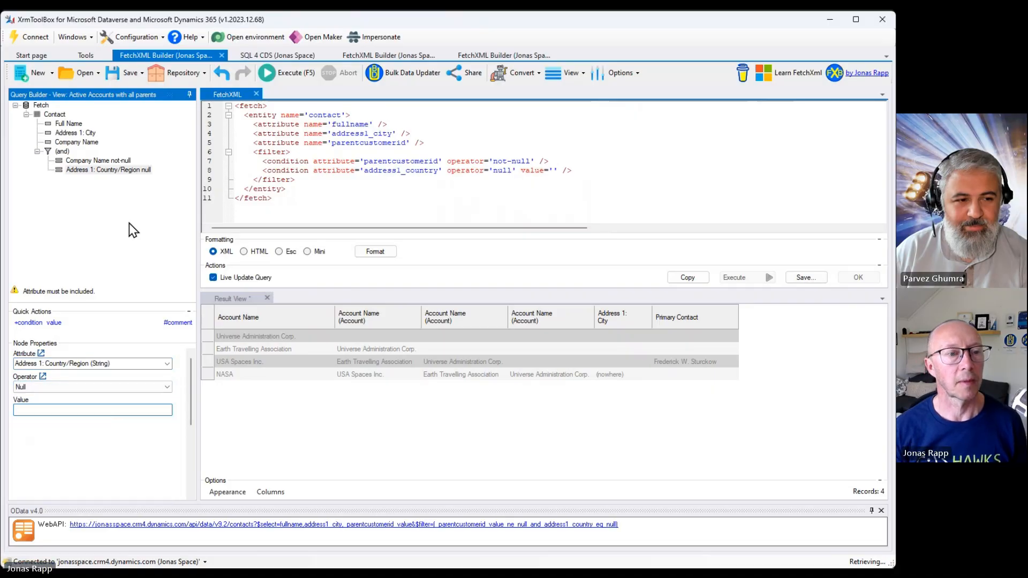
left_click(272, 74)
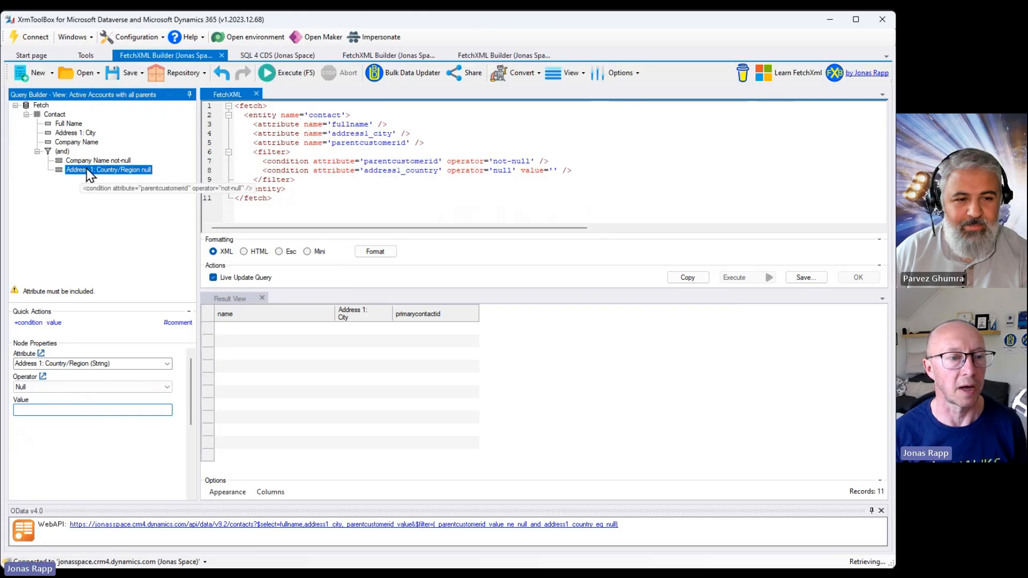
Undo the added country condition and execute the contact query again.
left_click(220, 74)
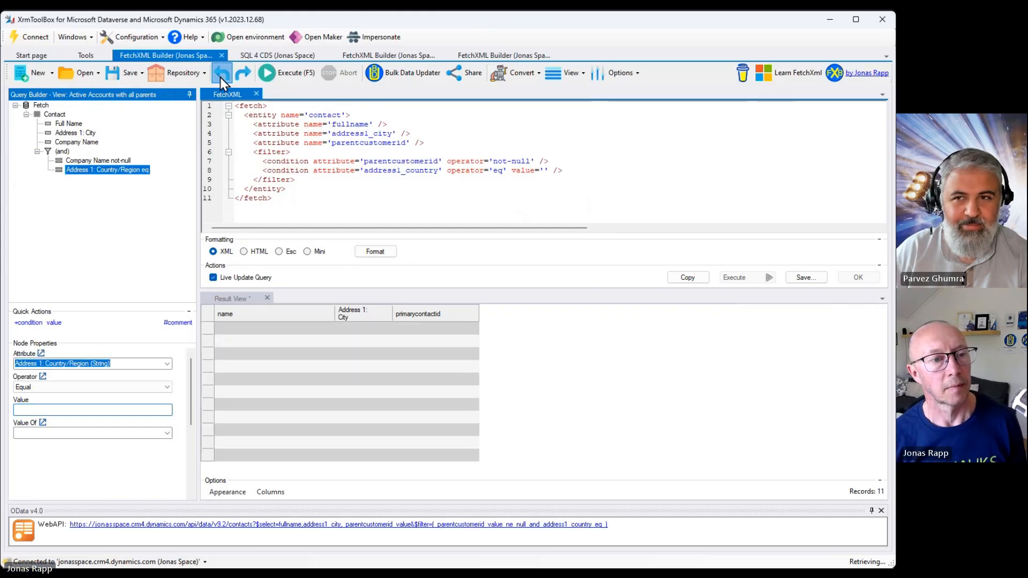
left_click(220, 77)
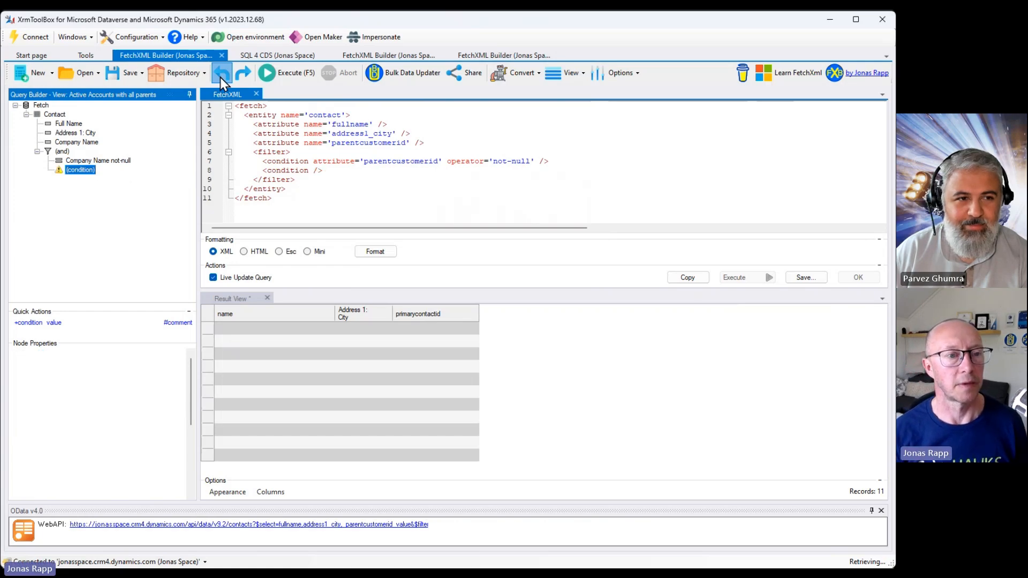
left_click(220, 77)
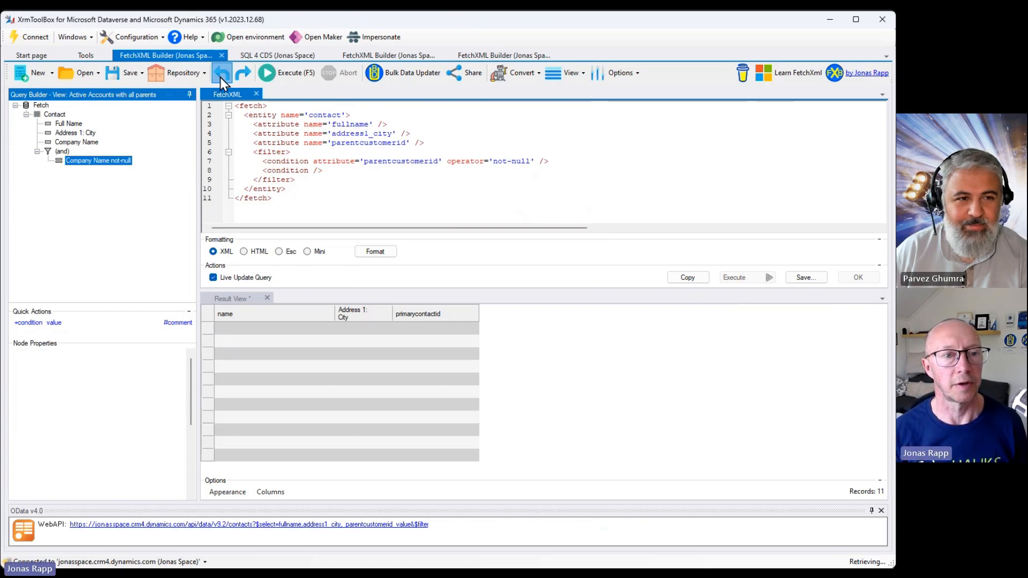
left_click(220, 77)
left_click(243, 78)
left_click(291, 75)
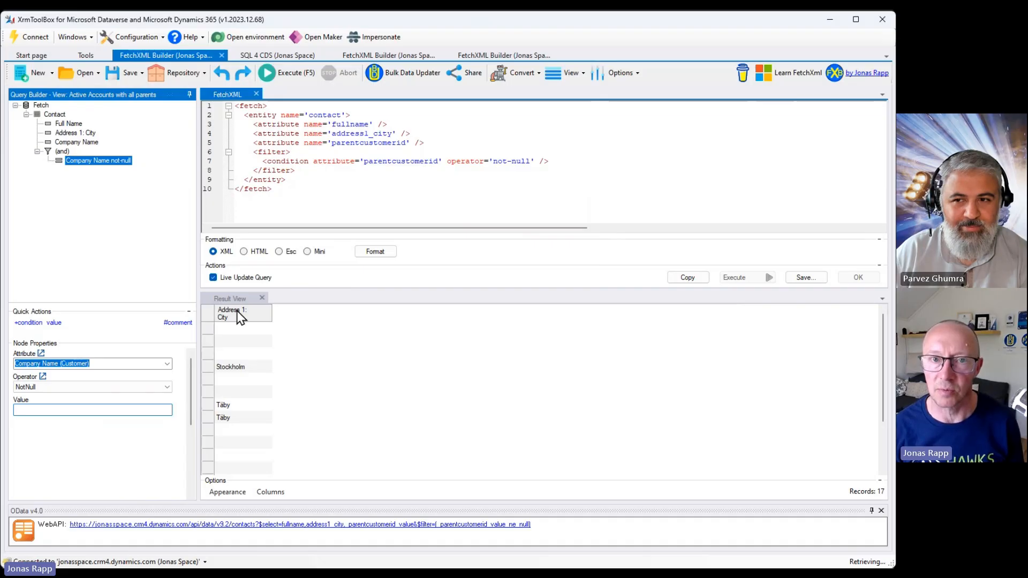
Show all columns in the result grid and auto-size them.
left_click(271, 494)
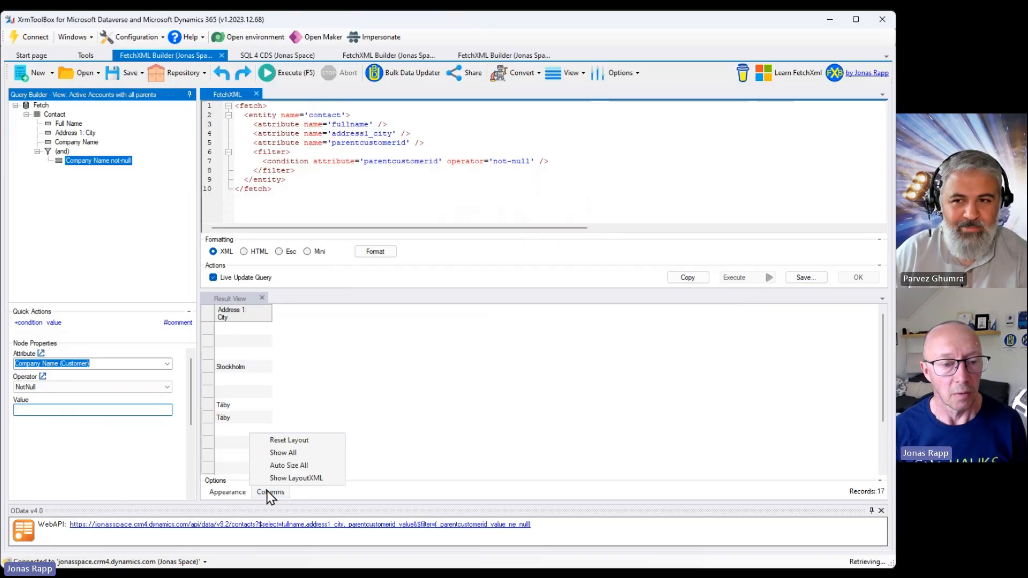
left_click(270, 454)
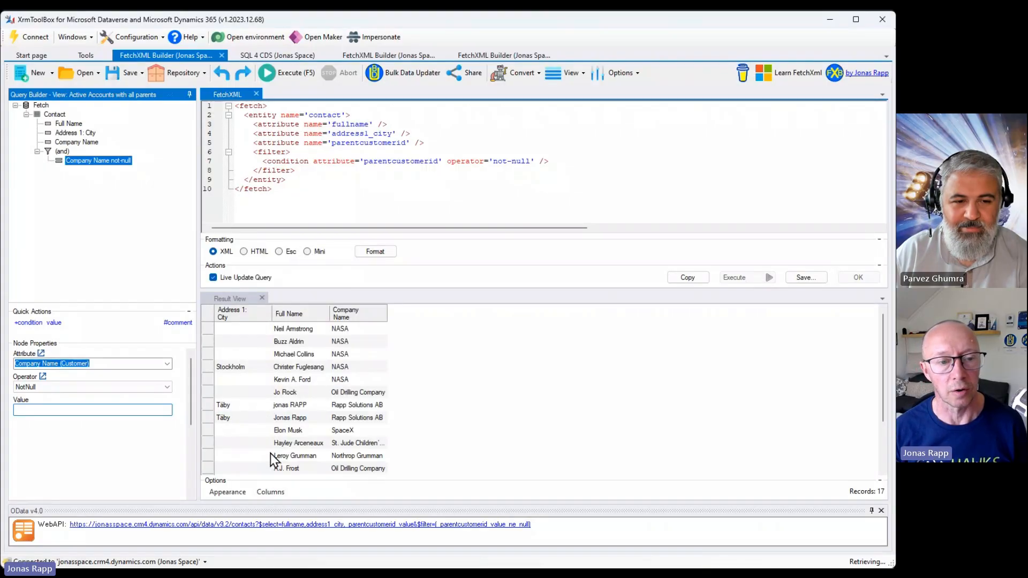
left_click(272, 491)
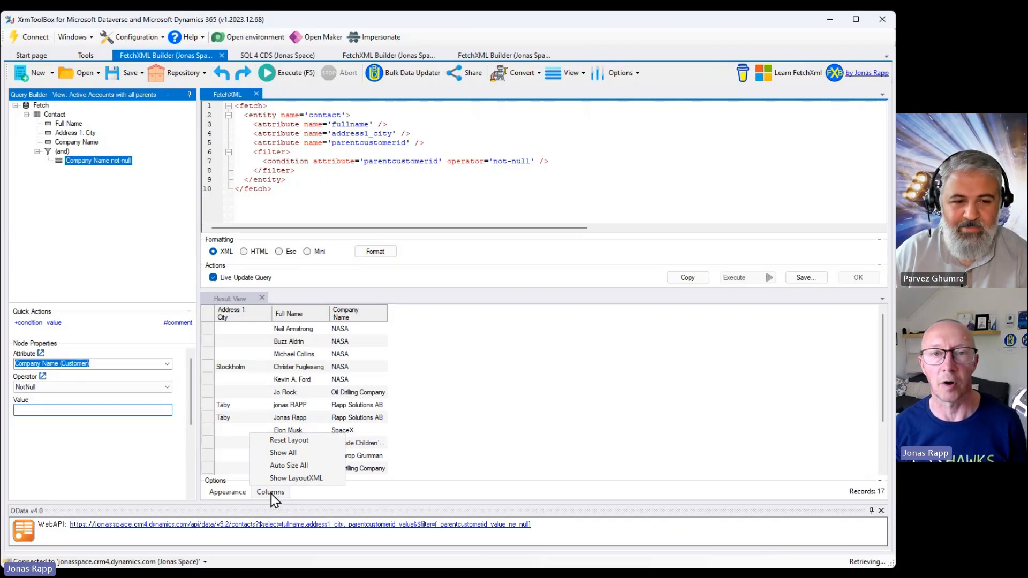
left_click(273, 466)
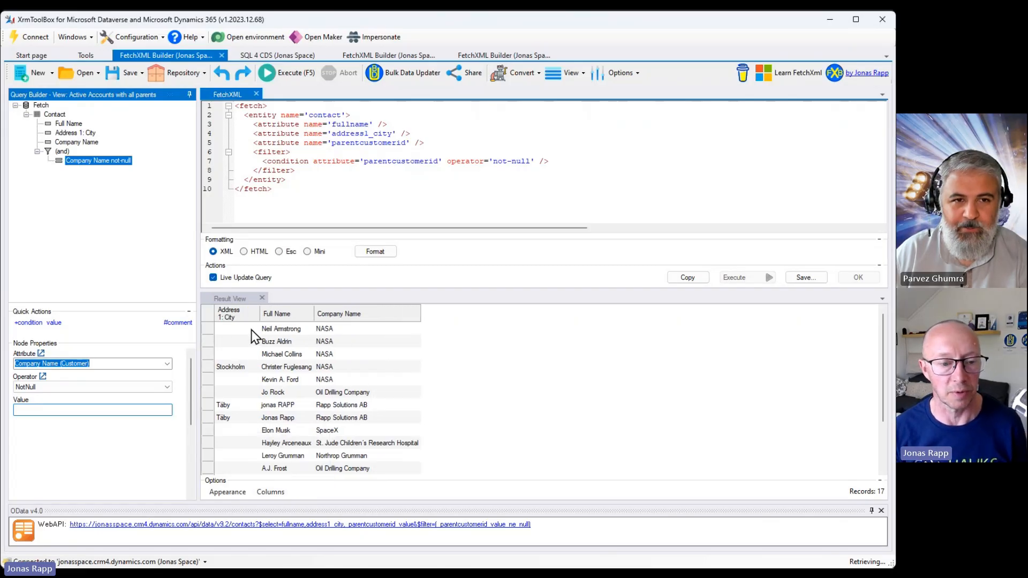
left_click(265, 491)
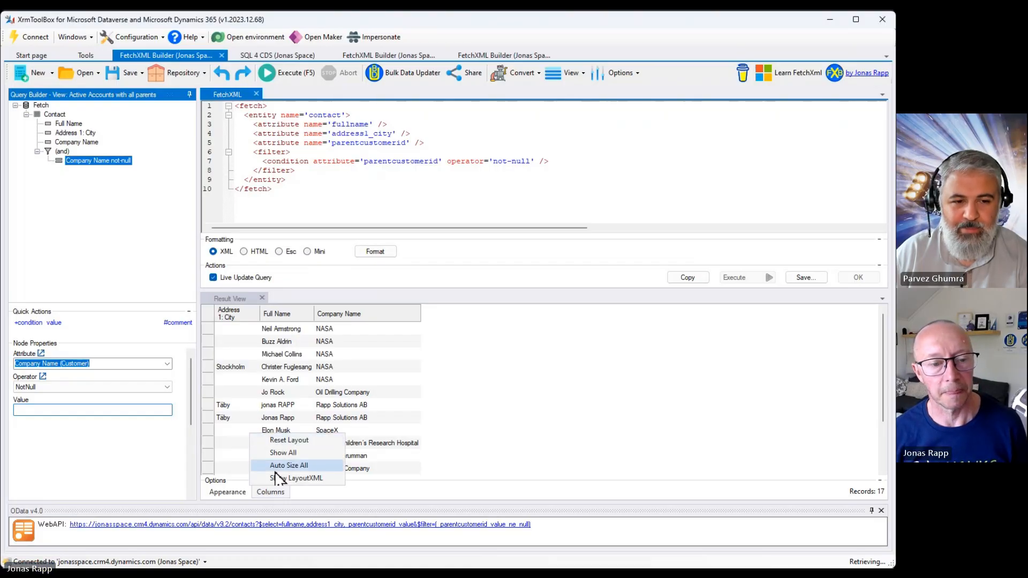
left_click(95, 223)
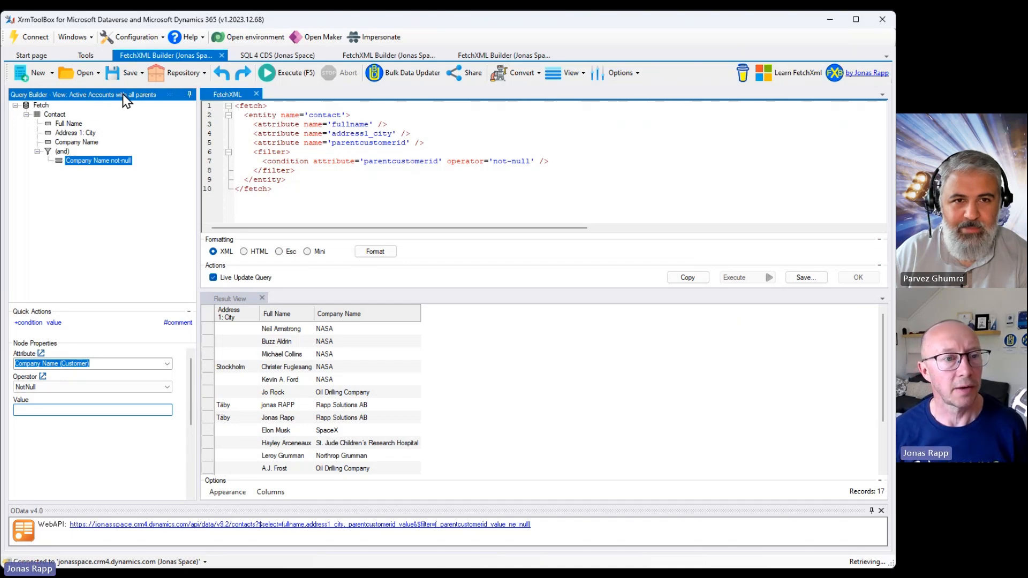
Try to save the contact query as a new personal view named "Contact bla bla" and inspect the error details.
left_click(142, 74)
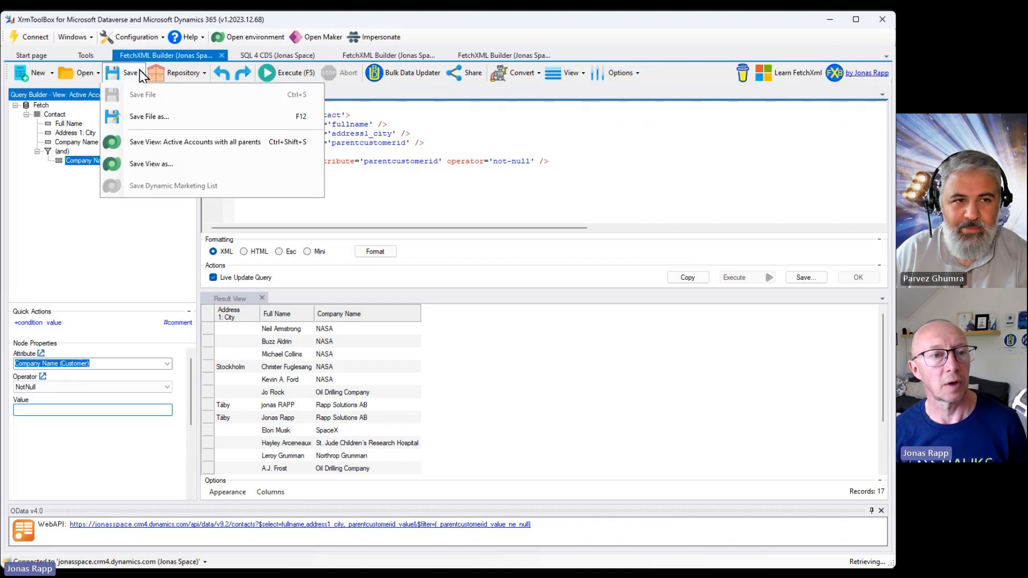
left_click(167, 165)
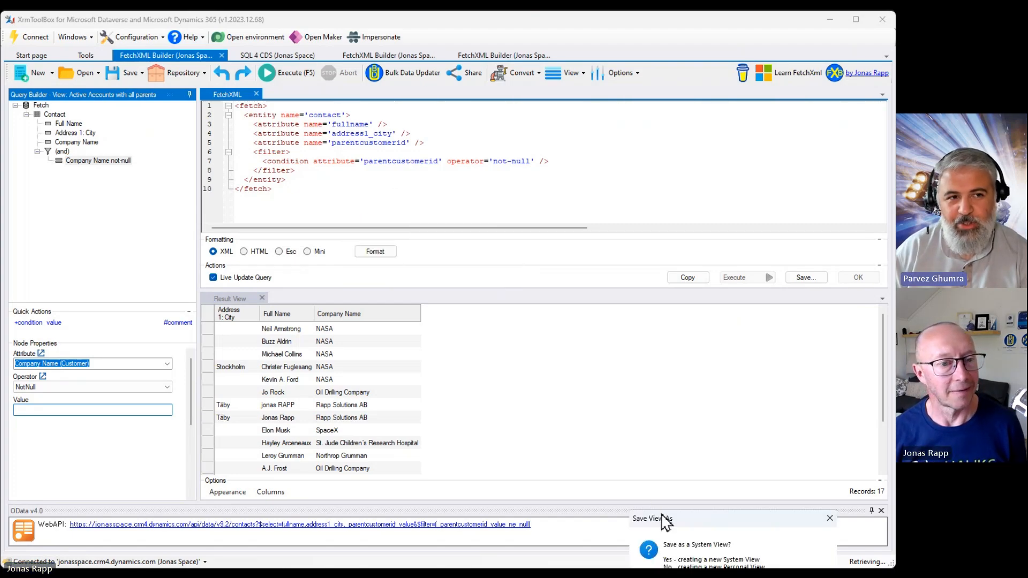
left_click_drag(665, 522, 329, 186)
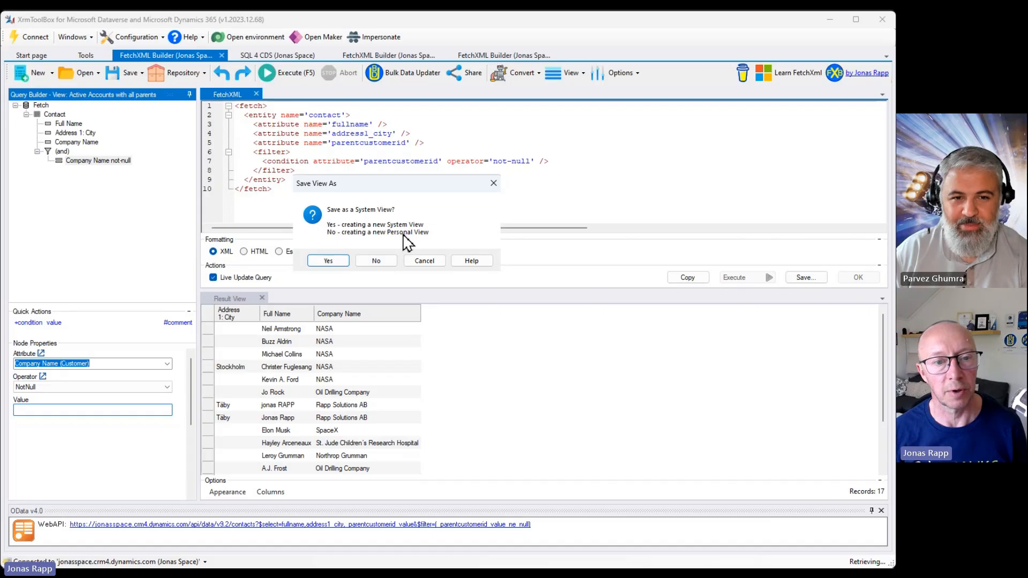
left_click(374, 264)
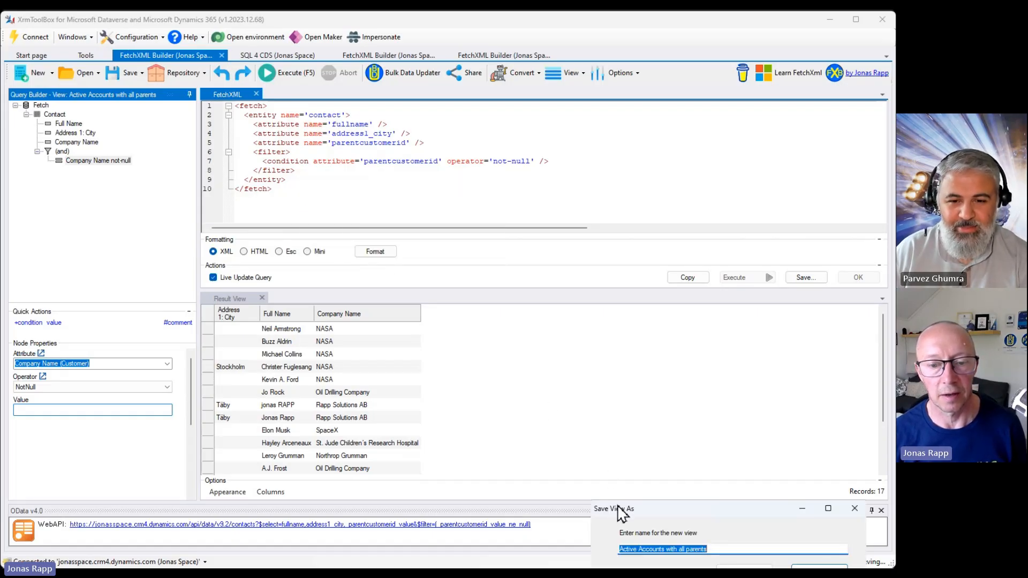
left_click_drag(619, 512, 325, 186)
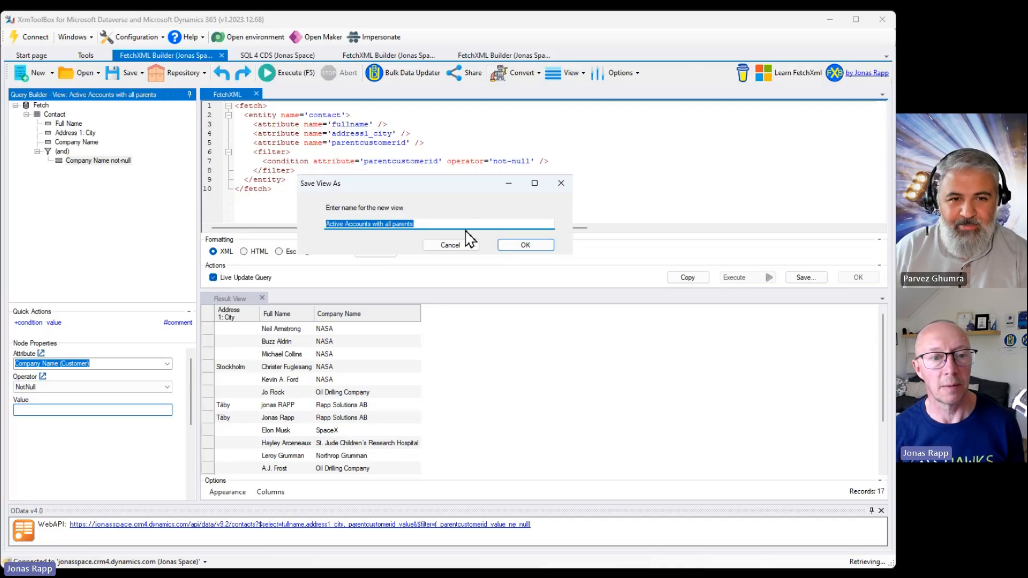
type("Con")
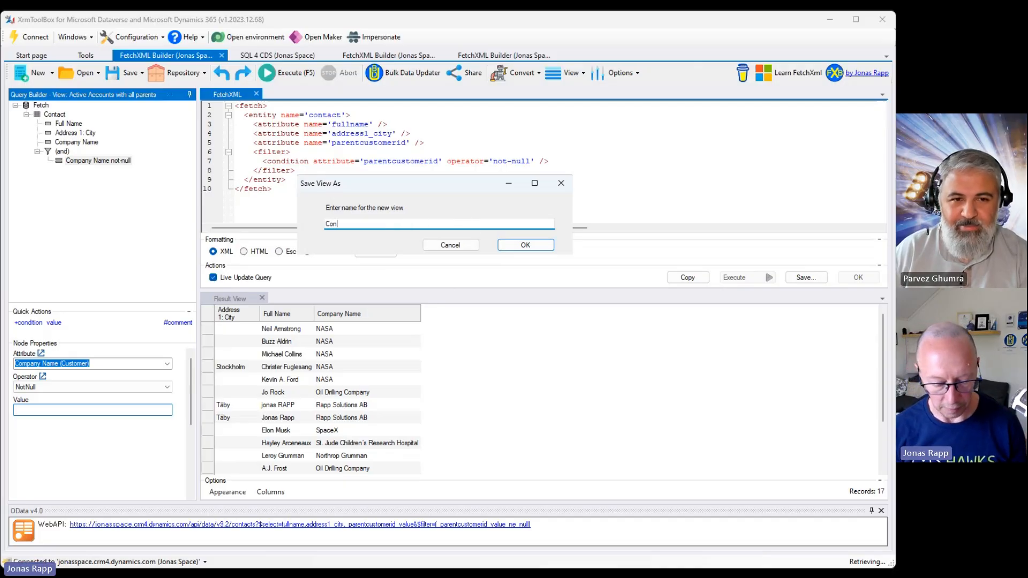
type("tact bla bla")
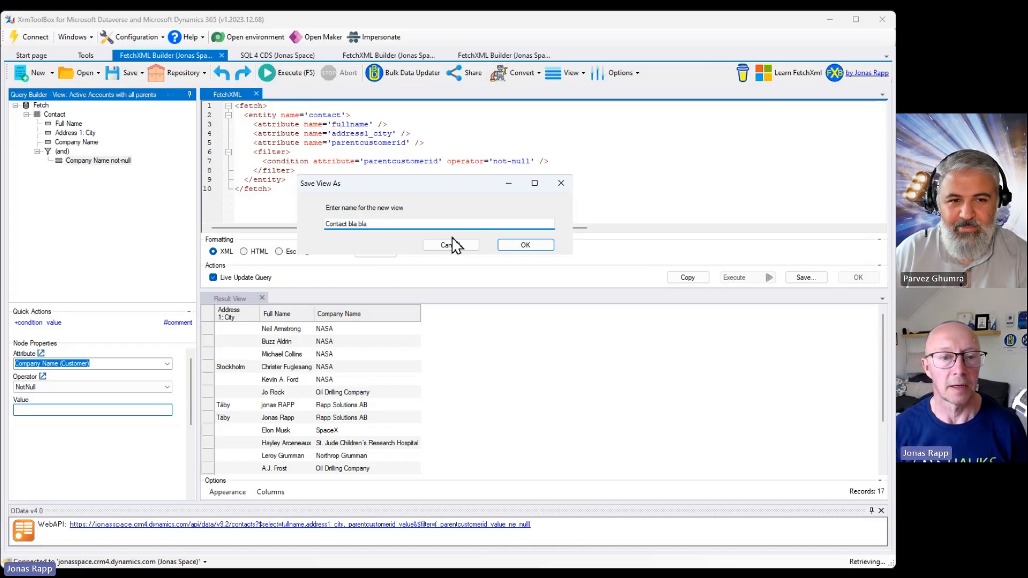
left_click(511, 250)
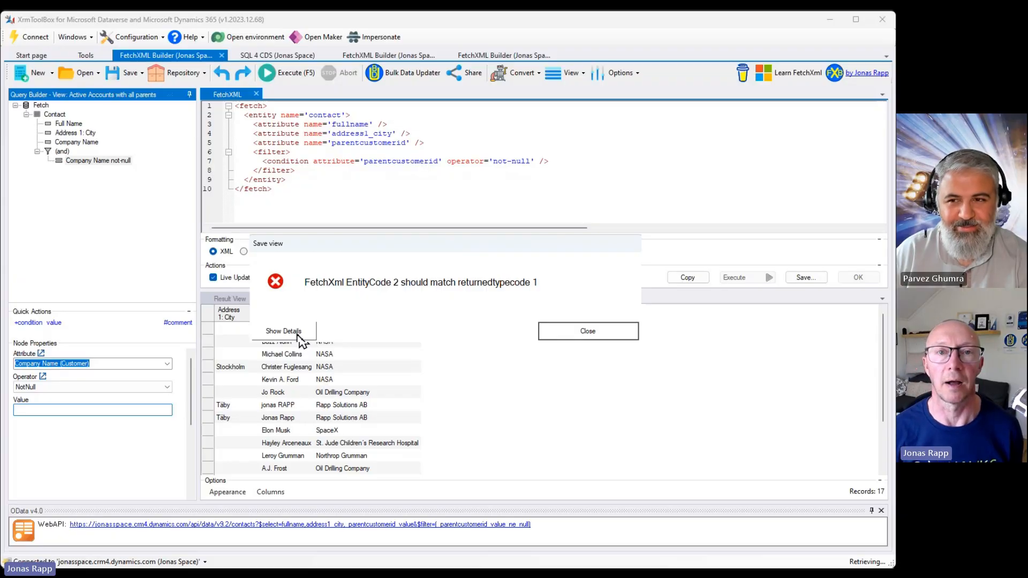
left_click(300, 332)
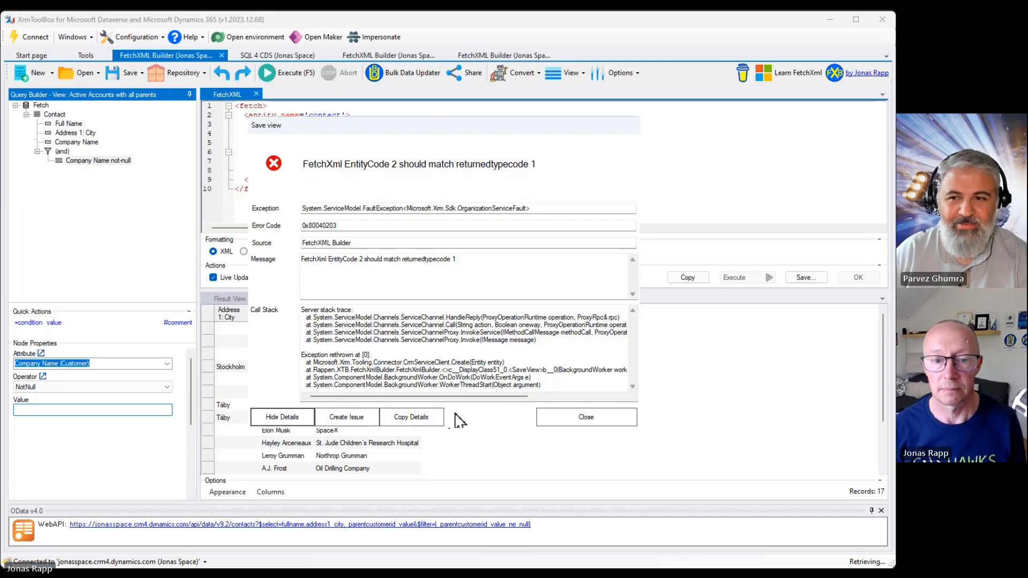
left_click(597, 417)
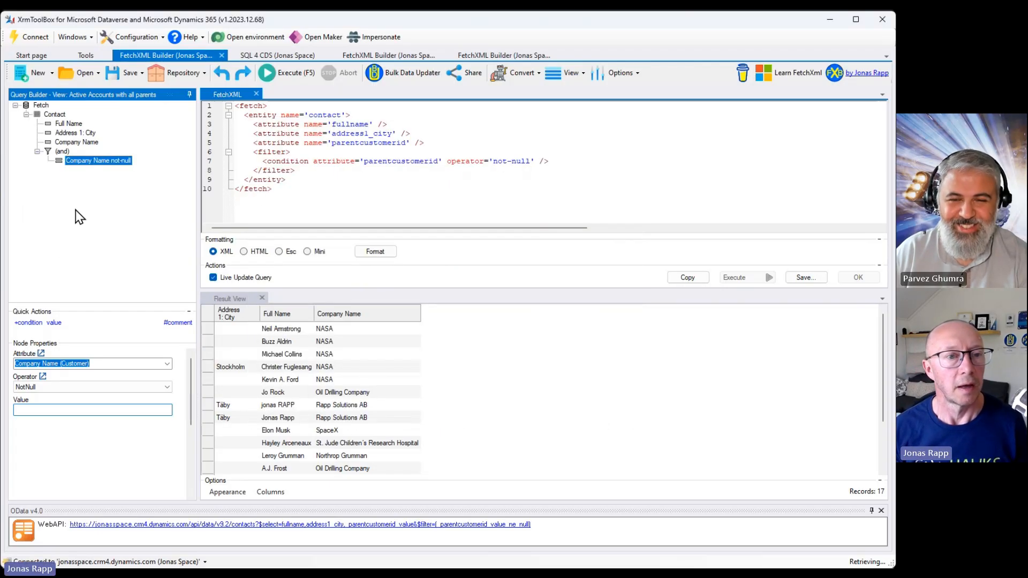
left_click(190, 76)
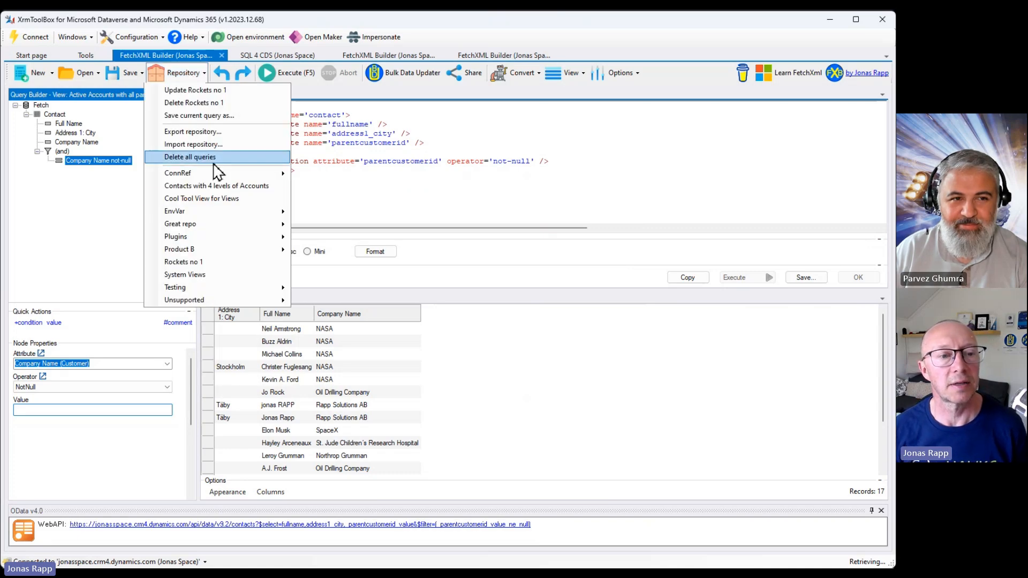
mouse_move(225, 238)
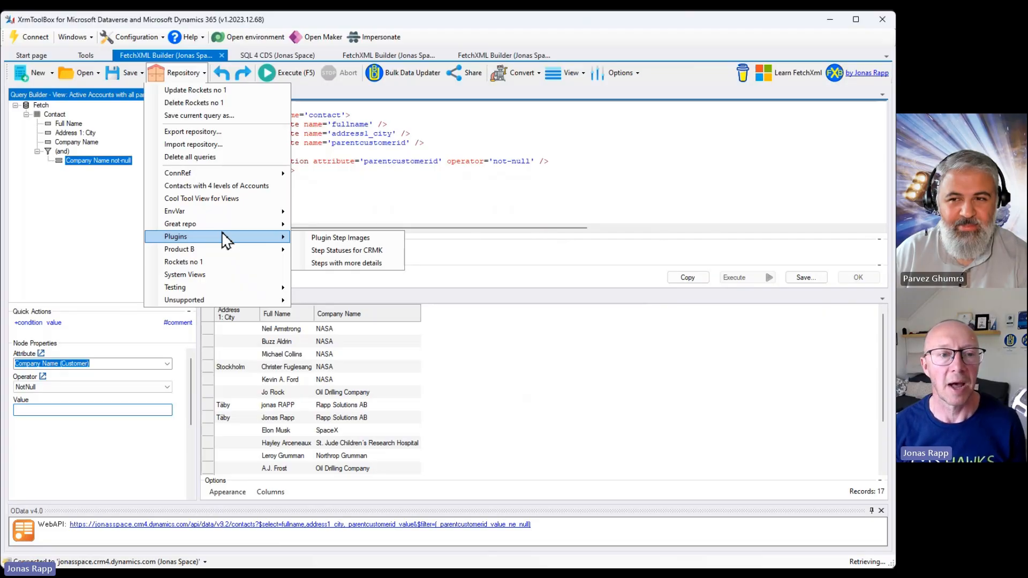
left_click(122, 200)
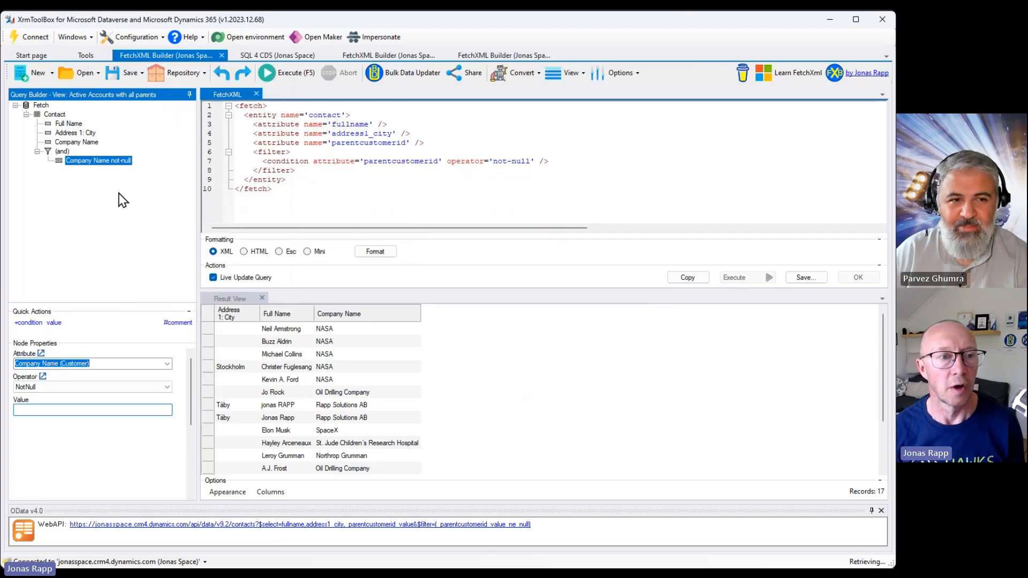
left_click(99, 69)
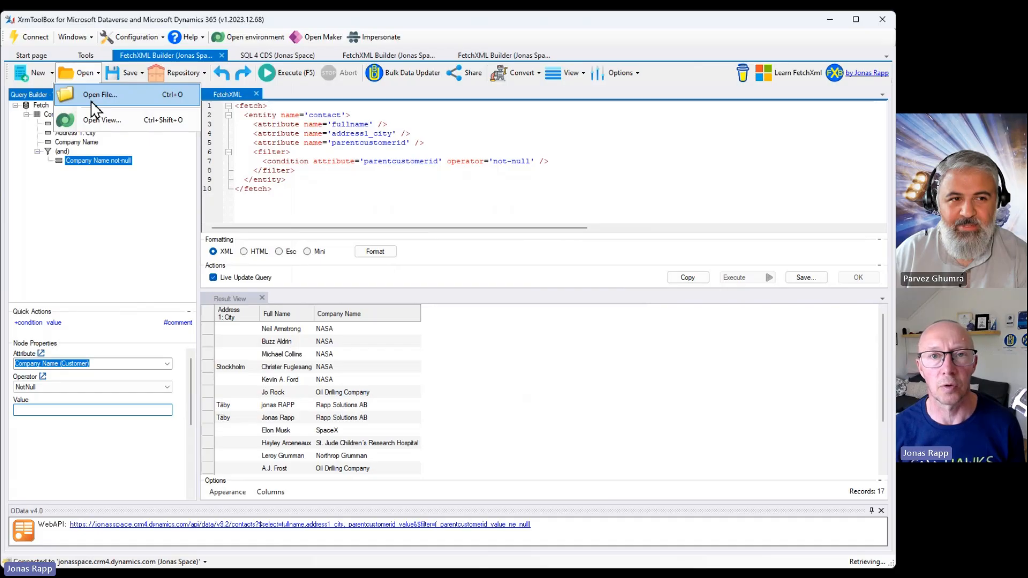
left_click(102, 206)
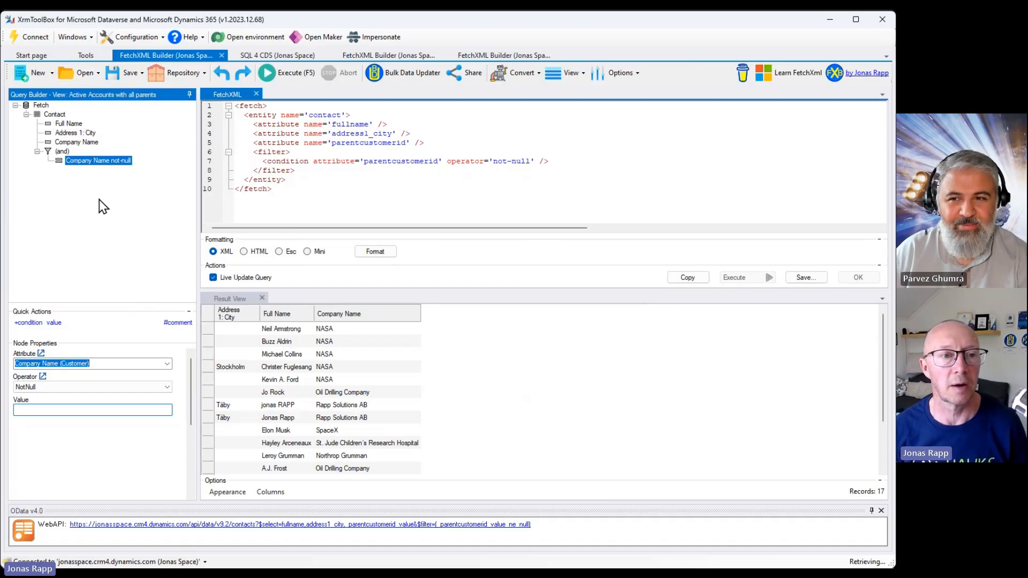
left_click(188, 78)
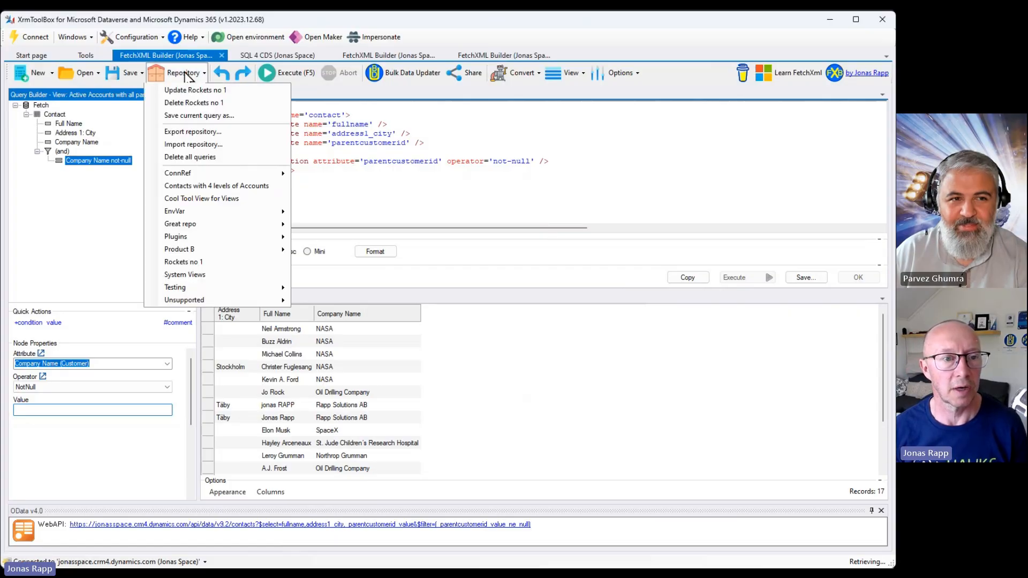
left_click(195, 114)
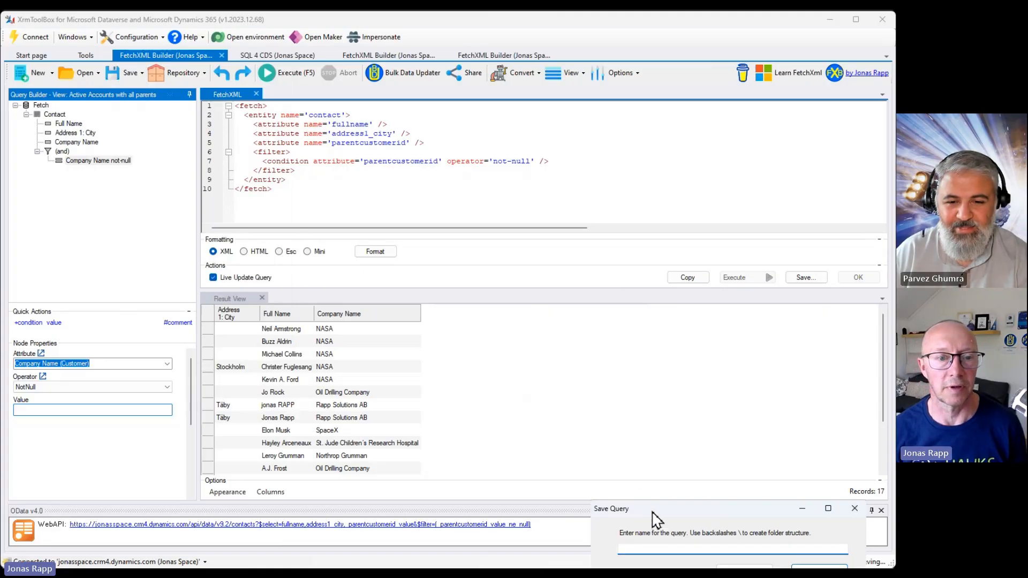
left_click_drag(654, 520, 336, 213)
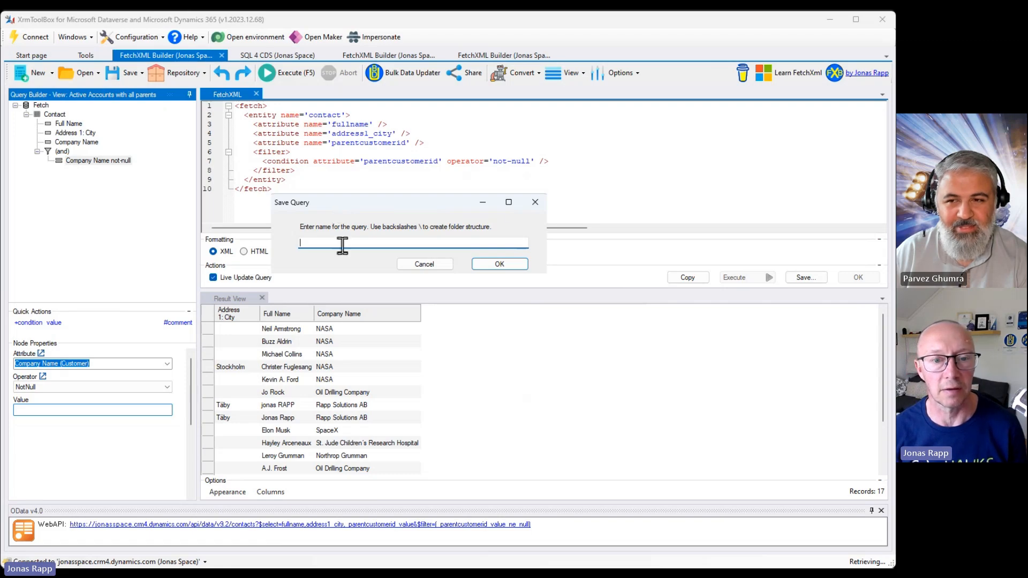
left_click(421, 265)
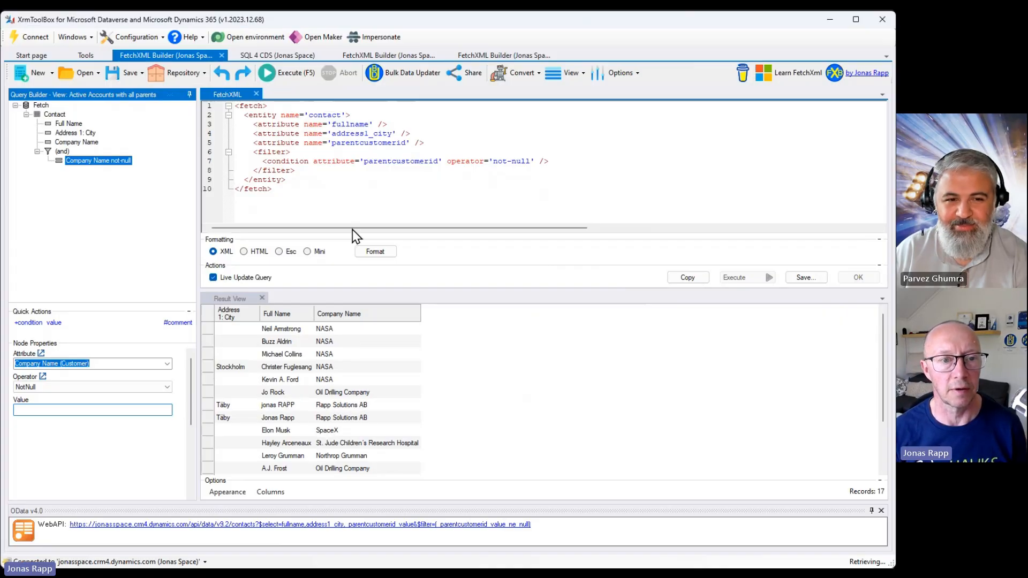
Open the query results in Bulk Data Updater, select the first five contacts, then close the tool without updating.
left_click(399, 75)
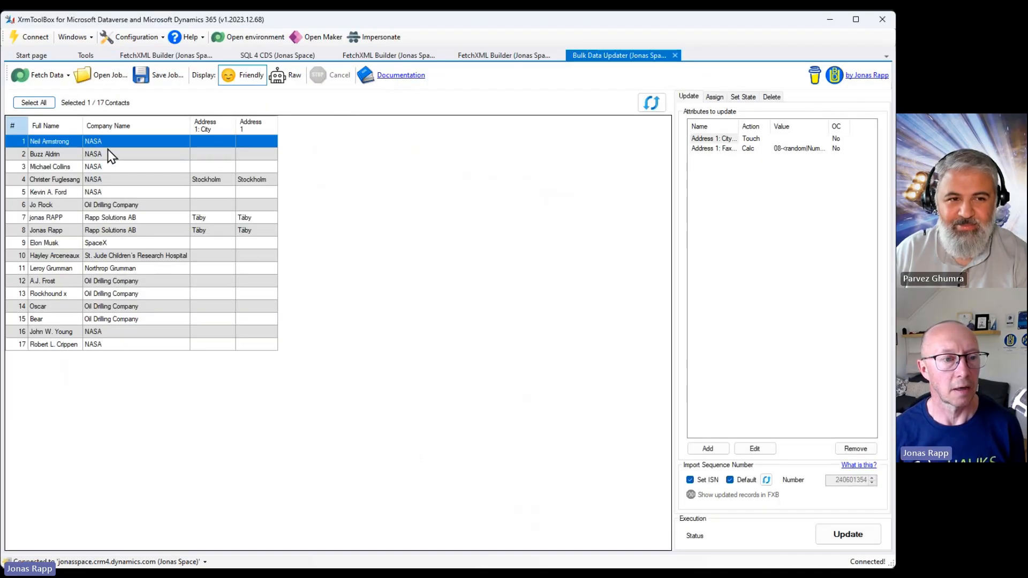
left_click(122, 142)
key("shift+Down")
key("shift+Down")
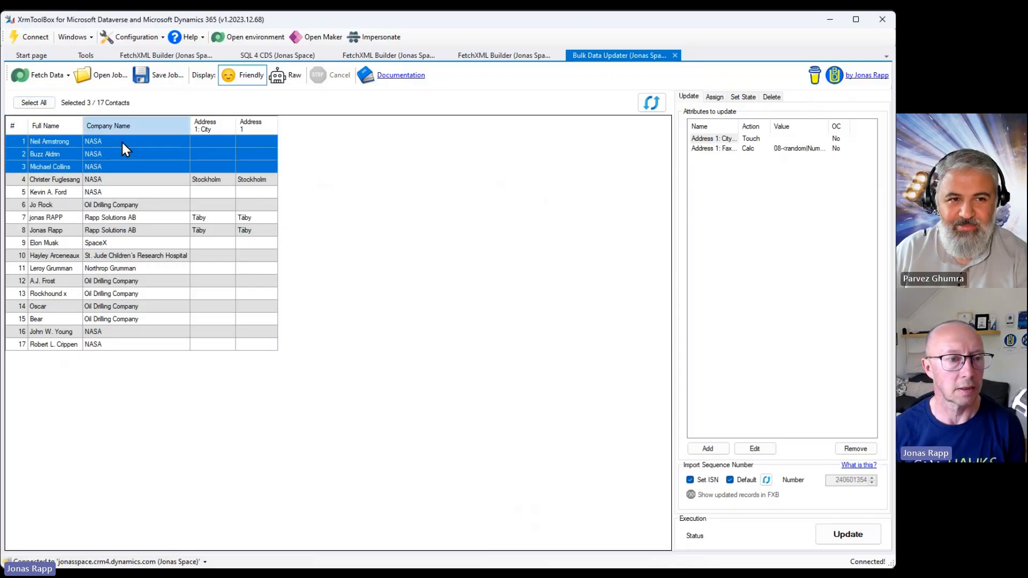
key("shift+Down")
key("shift+Down")
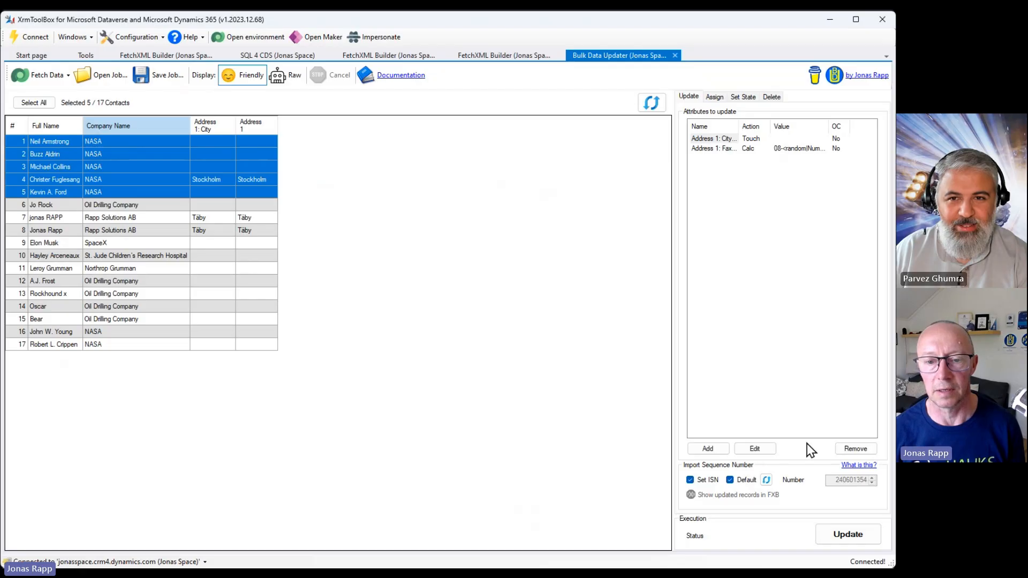
left_click(713, 450)
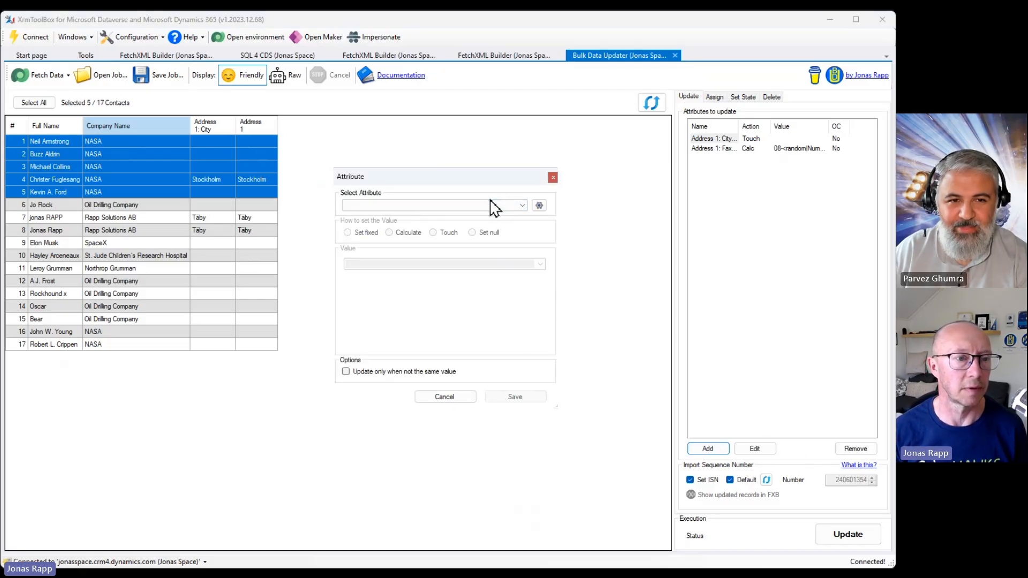
left_click(553, 177)
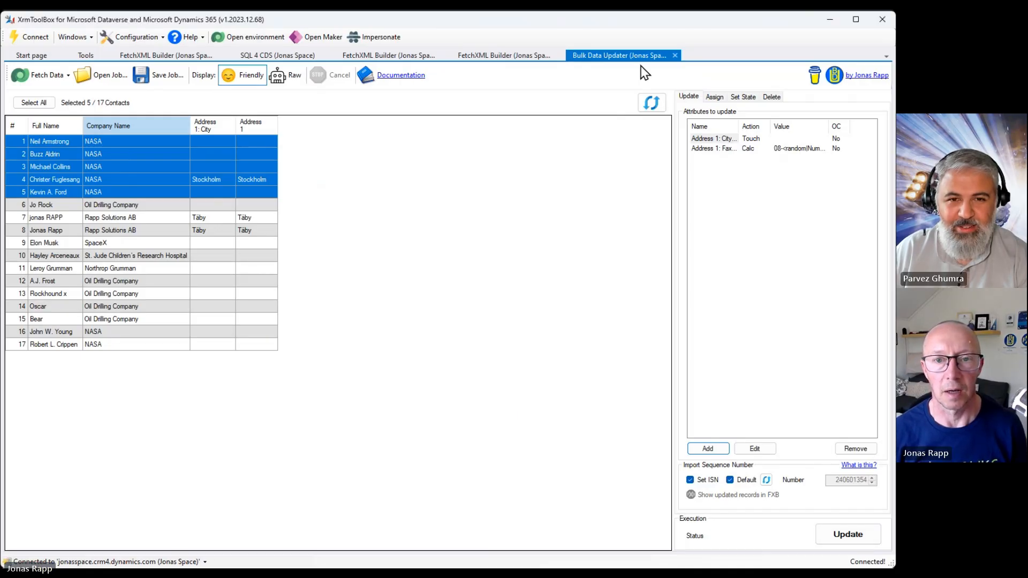
left_click(675, 56)
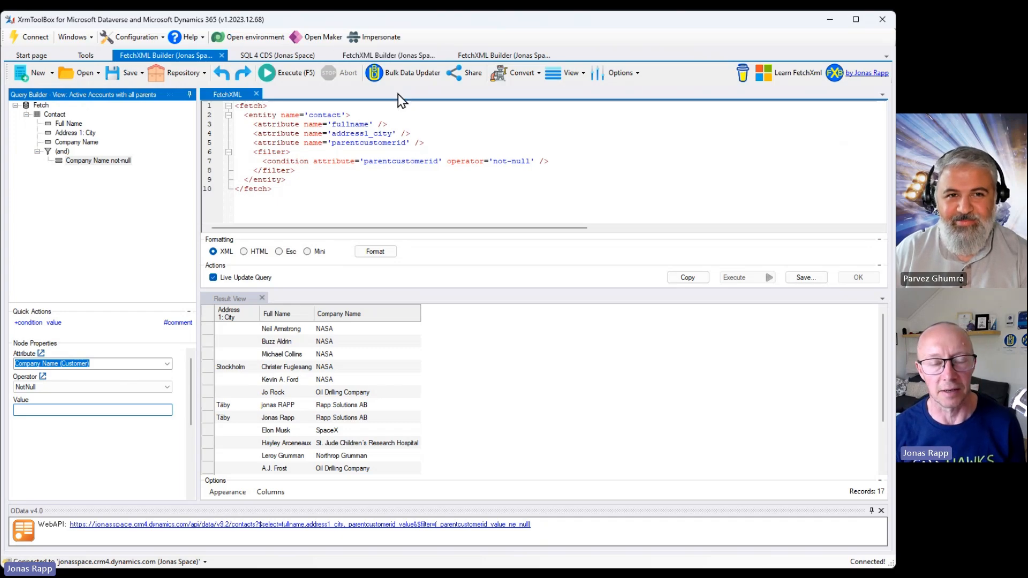
Generate a shareable URL link for the query and select the link text.
left_click(472, 75)
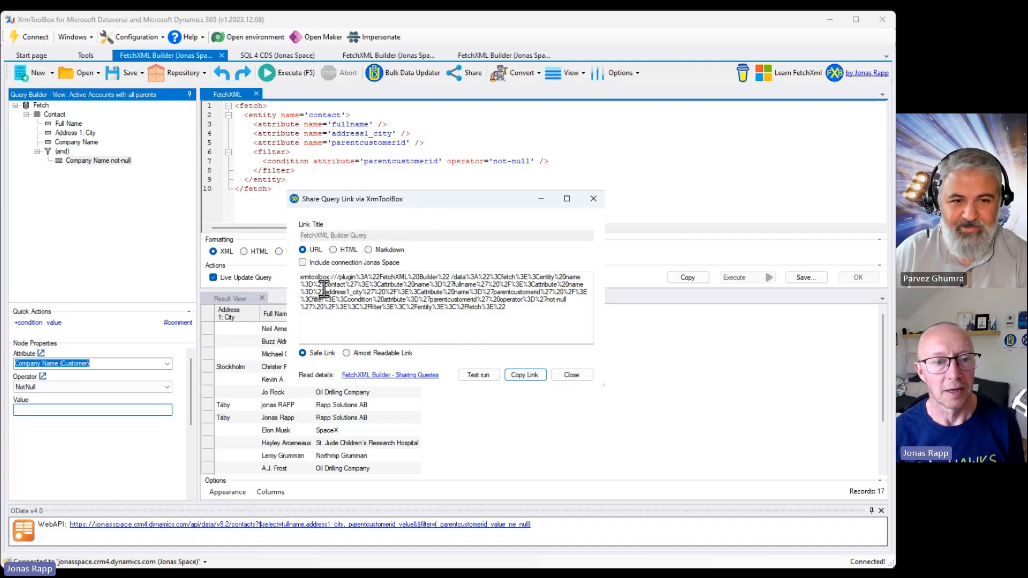
left_click_drag(538, 313, 281, 277)
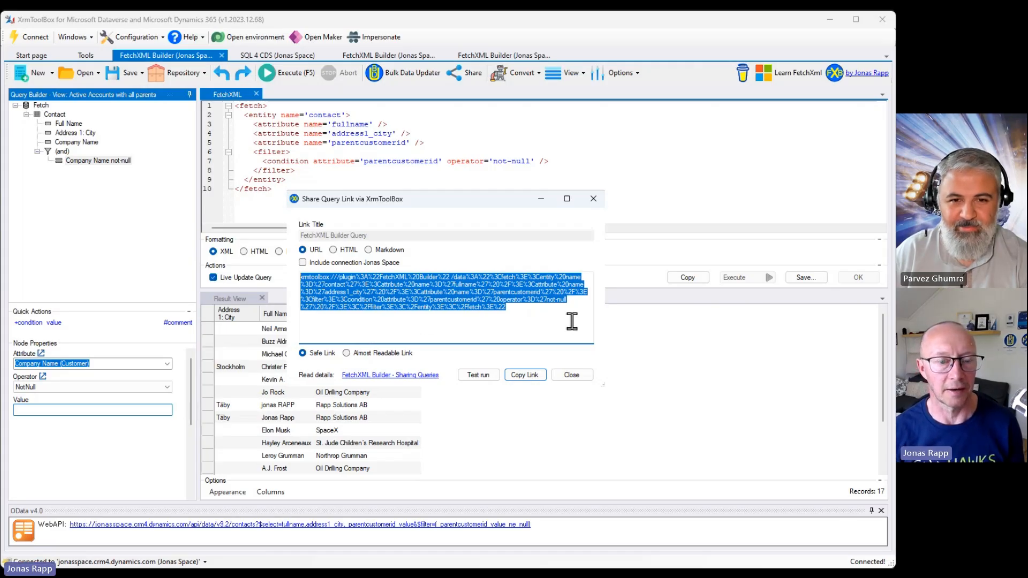
left_click(570, 376)
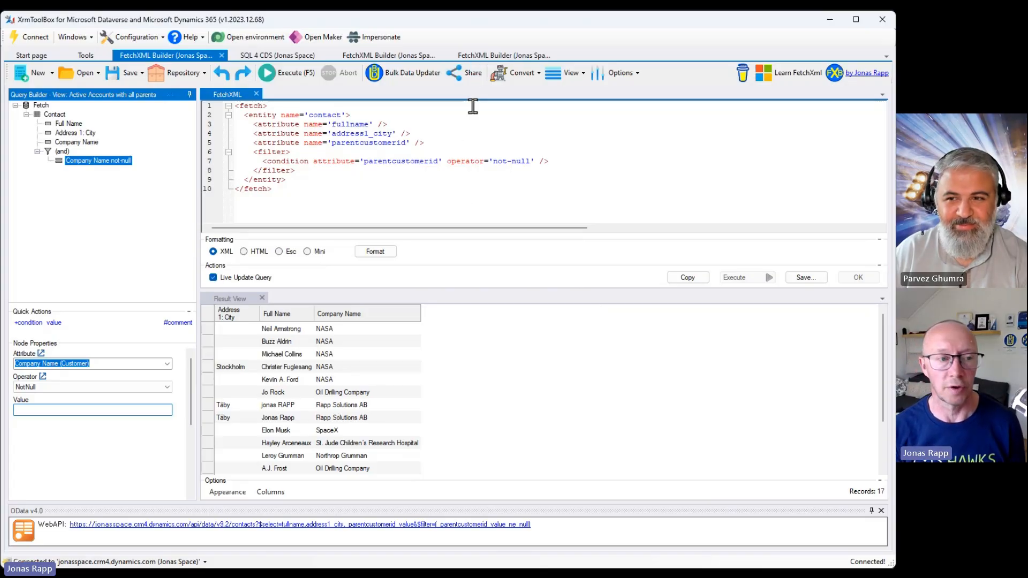
Try to open the Metadata view of the query.
left_click(532, 75)
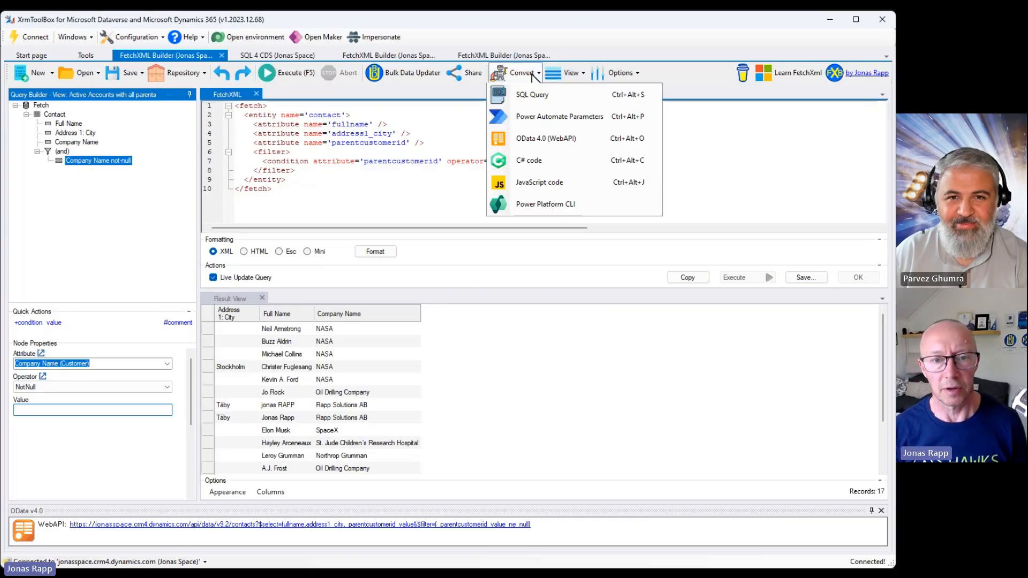
left_click(531, 75)
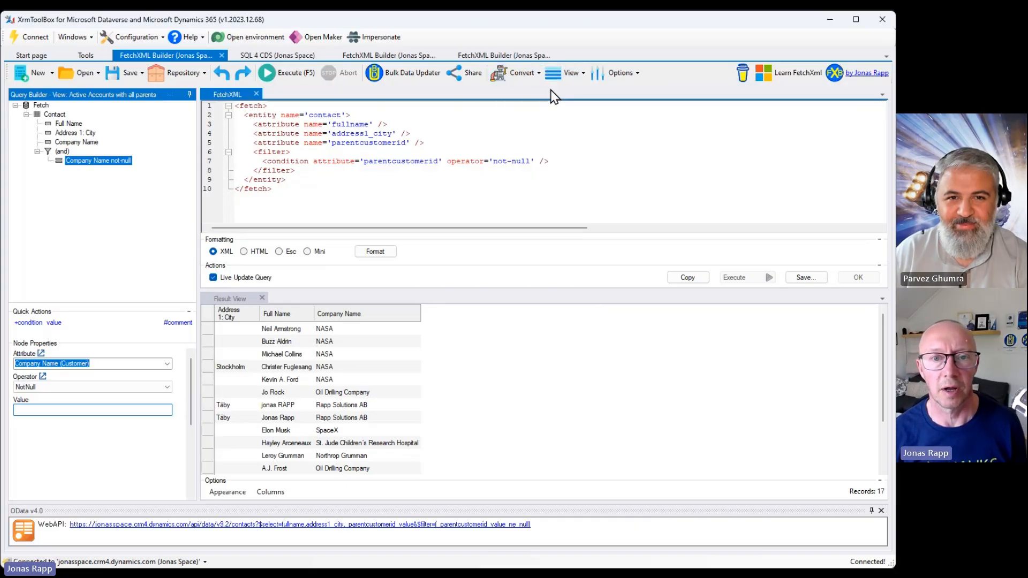
left_click(566, 74)
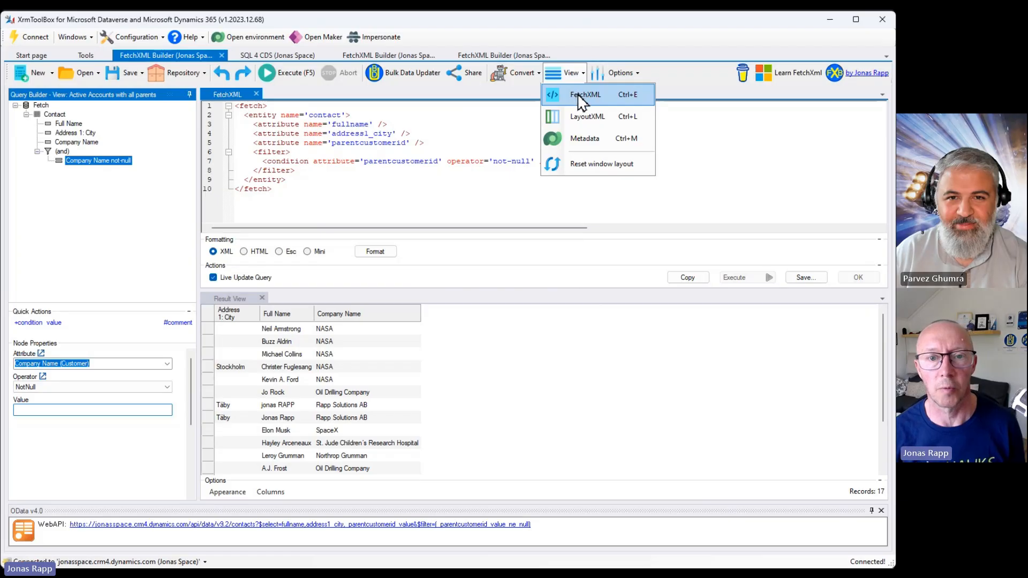
left_click(602, 141)
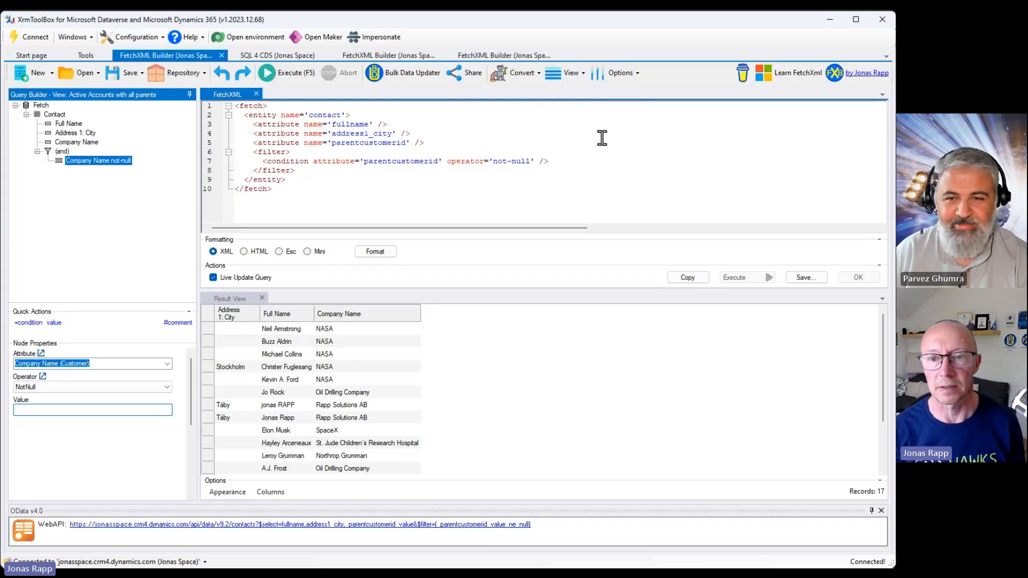
left_click(518, 75)
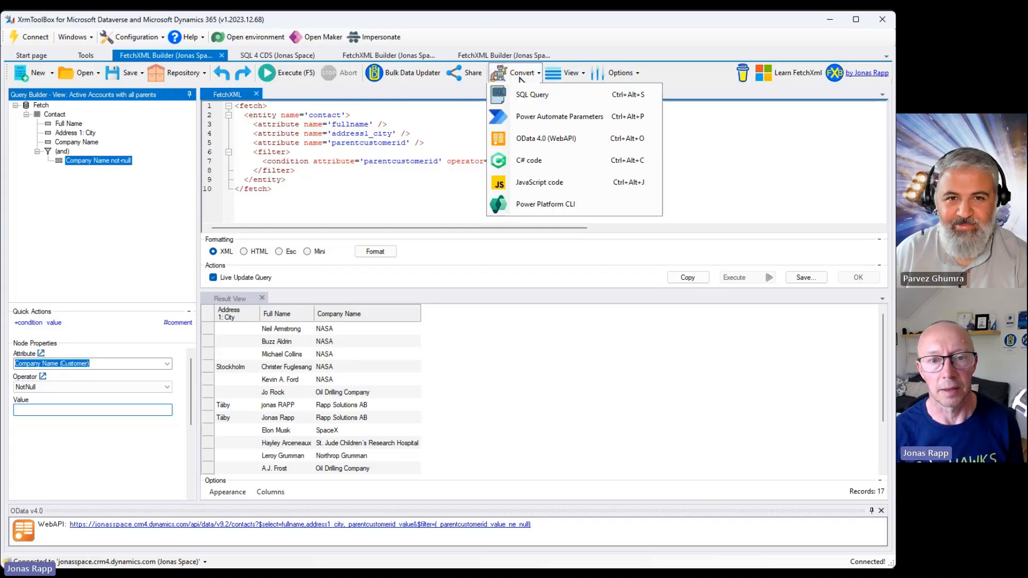
left_click(579, 75)
left_click(574, 137)
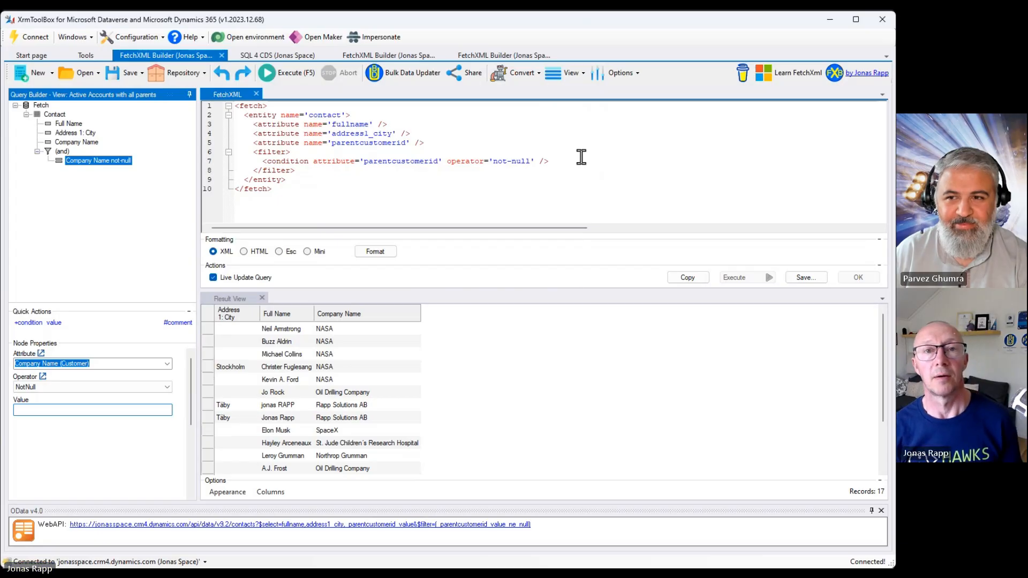
Show the LayoutXML pane beside the FetchXML editor, then close it.
left_click(572, 75)
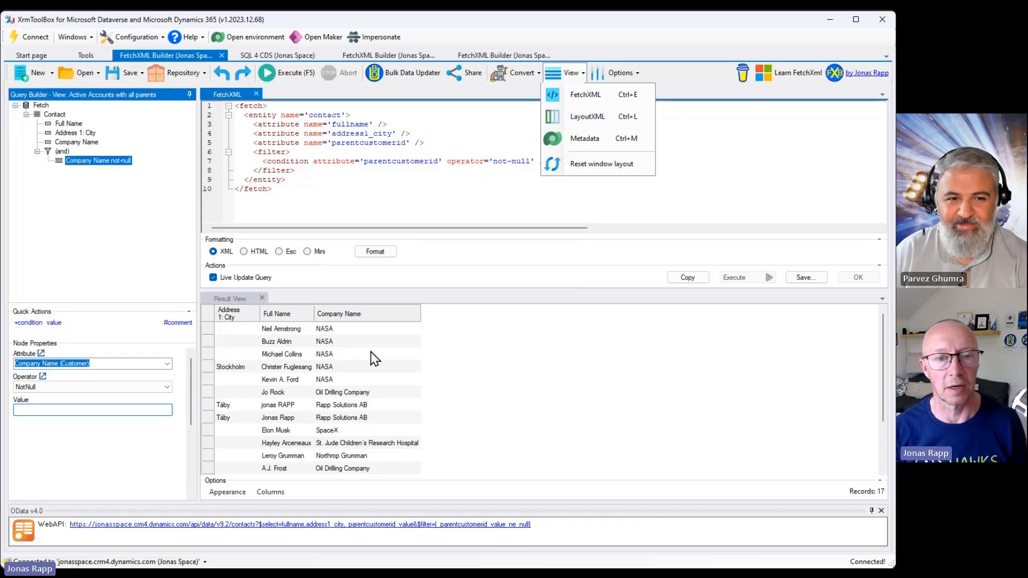
left_click(584, 125)
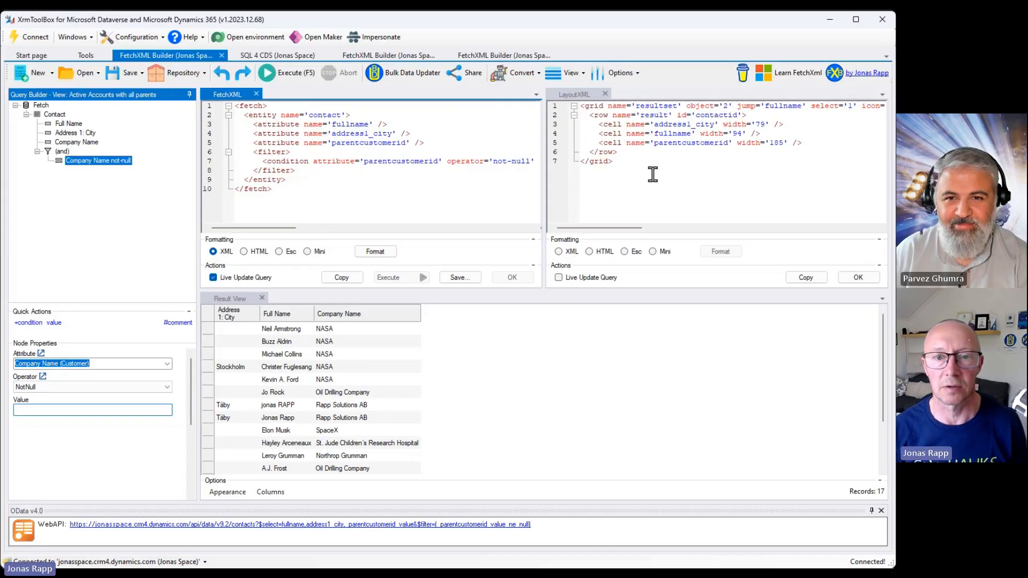
left_click(605, 93)
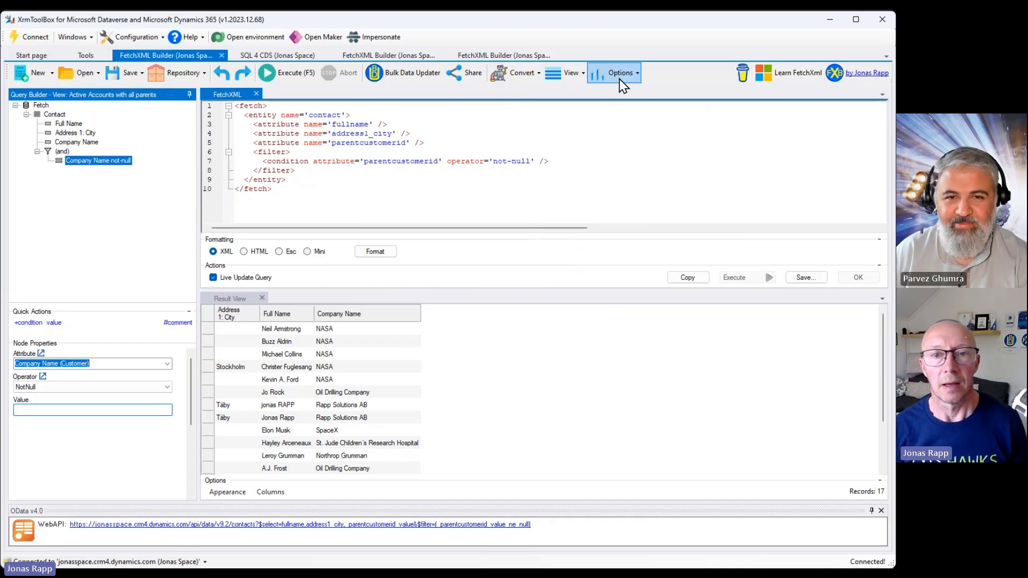
Open the FetchXML Builder settings and switch the query tree to logical names instead of friendly names.
left_click(624, 74)
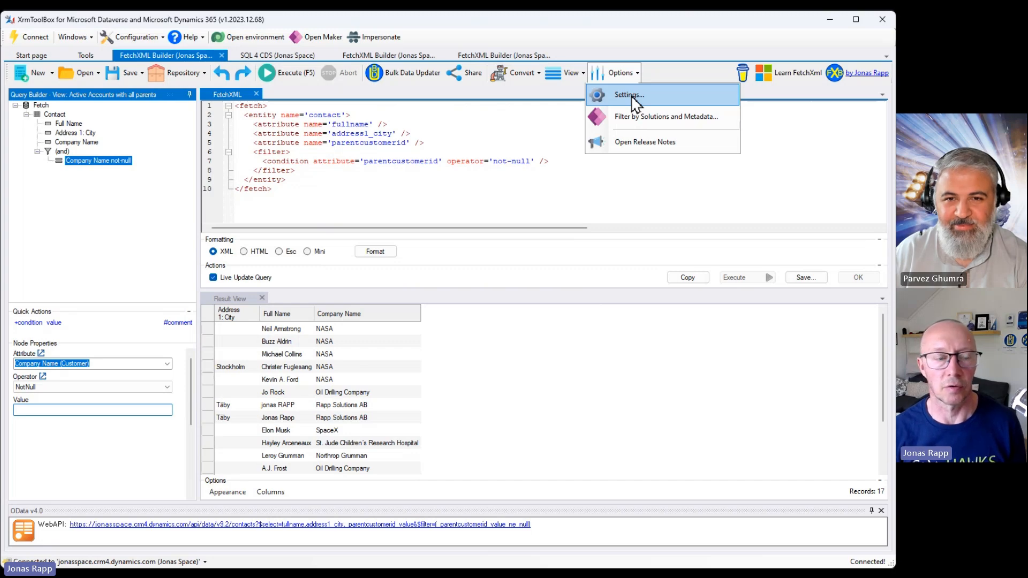
left_click(631, 95)
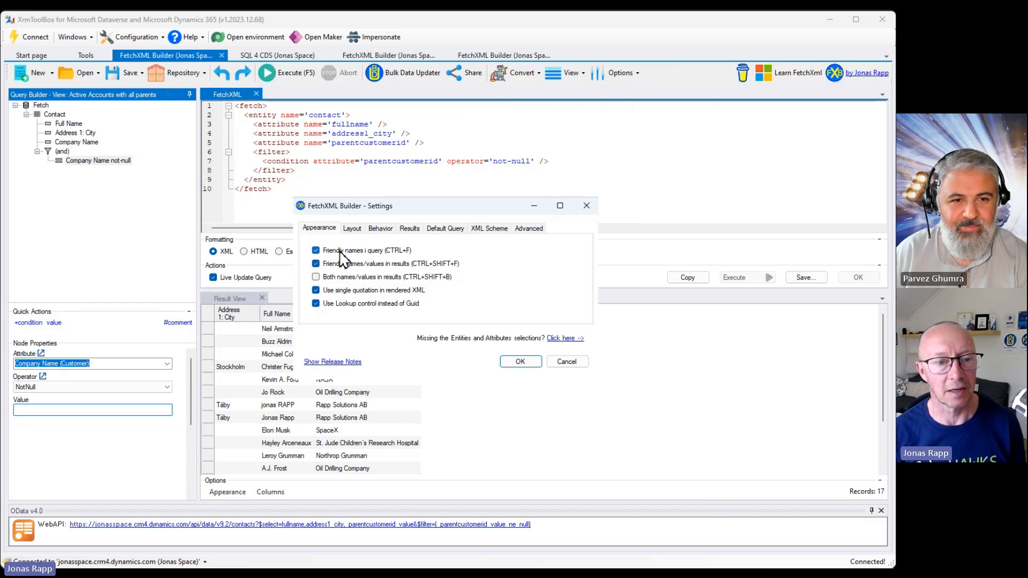
left_click(514, 365)
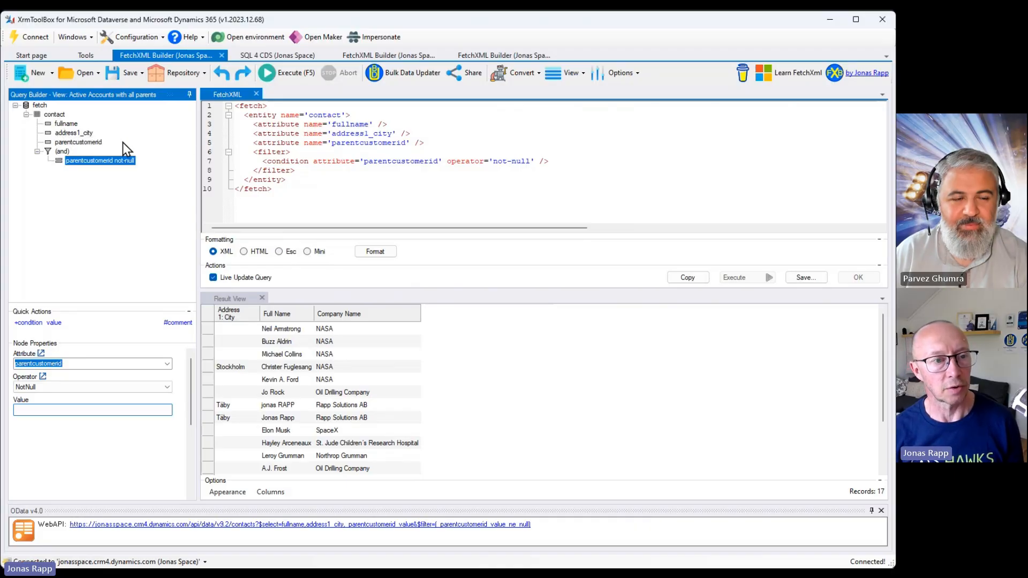
Select the address city attribute and toggle friendly names in the query tree, ending with friendly names shown.
left_click(69, 134)
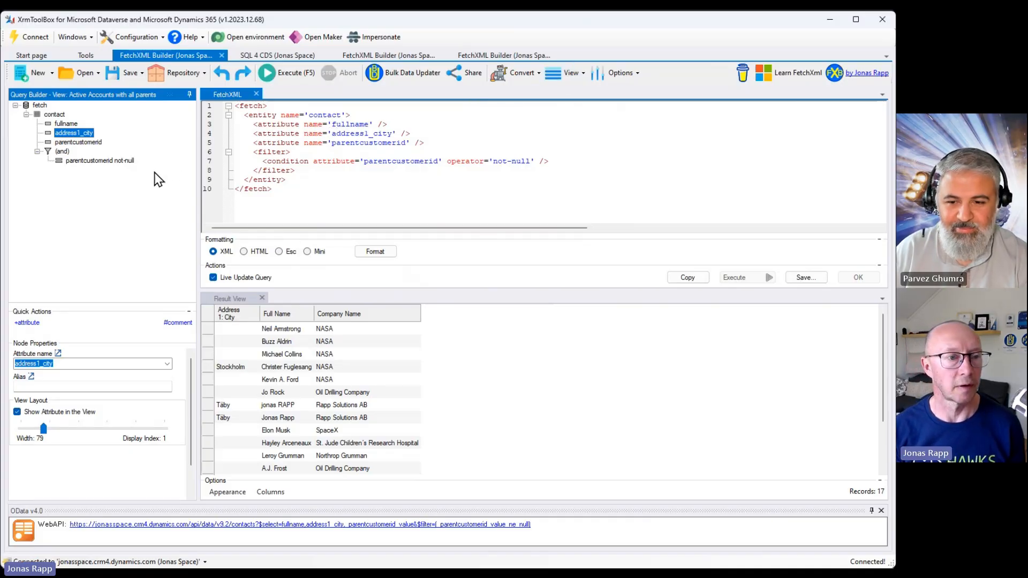
key("F11")
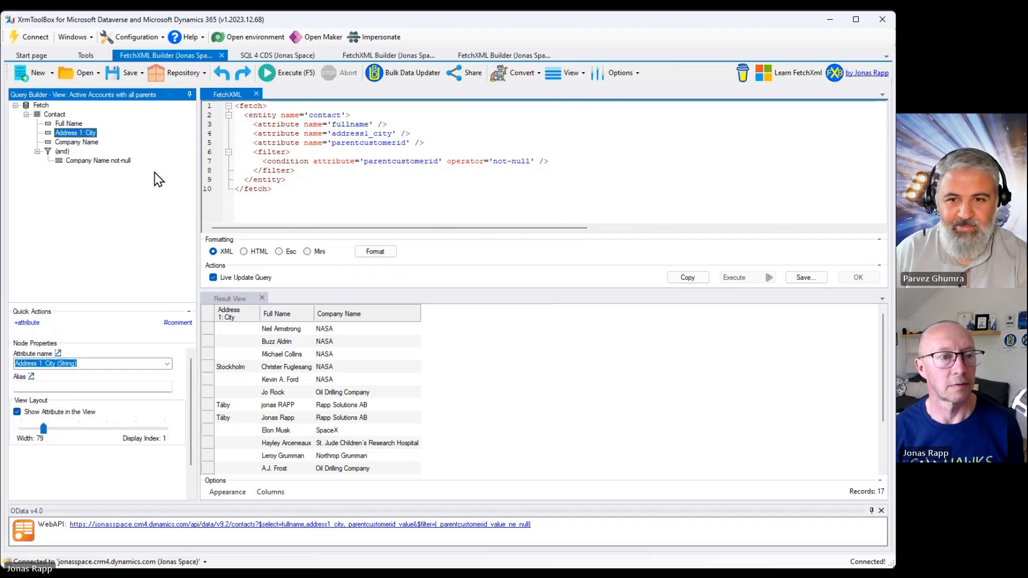
key("F11")
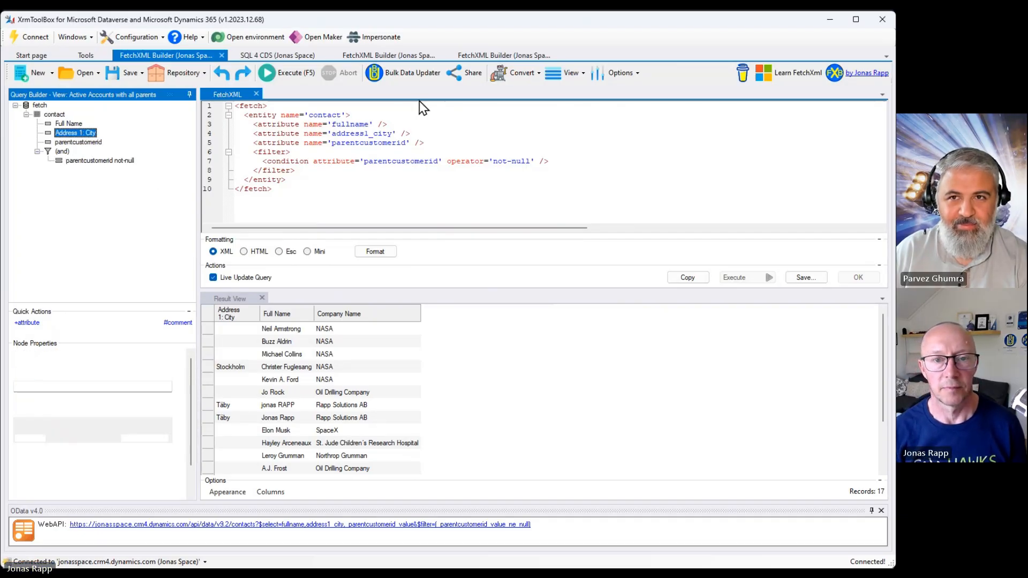
key("F11")
Open the settings and review the Layout, Behavior, Results, Default Query, XML Scheme and Advanced tabs.
left_click(615, 73)
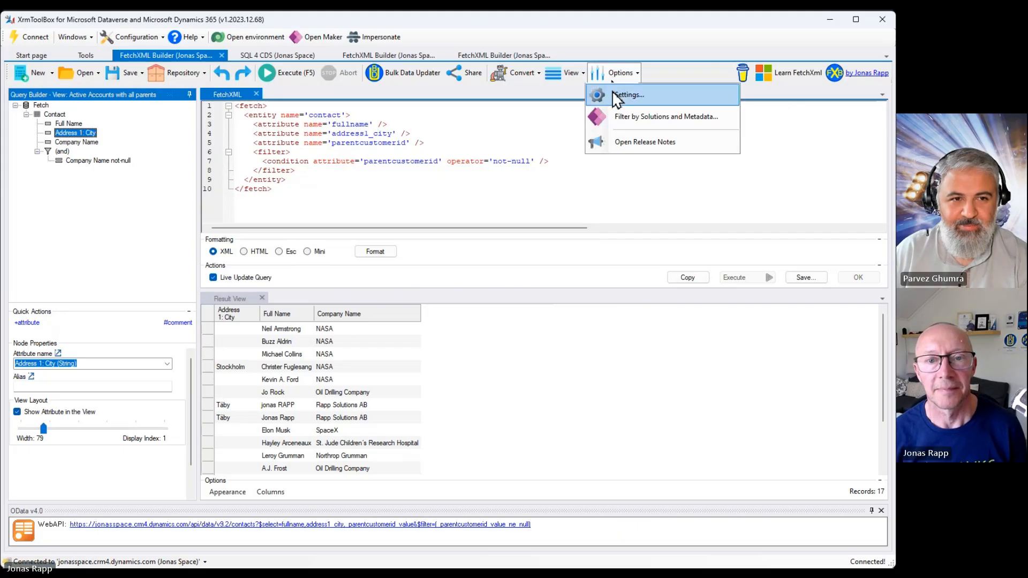
left_click(617, 94)
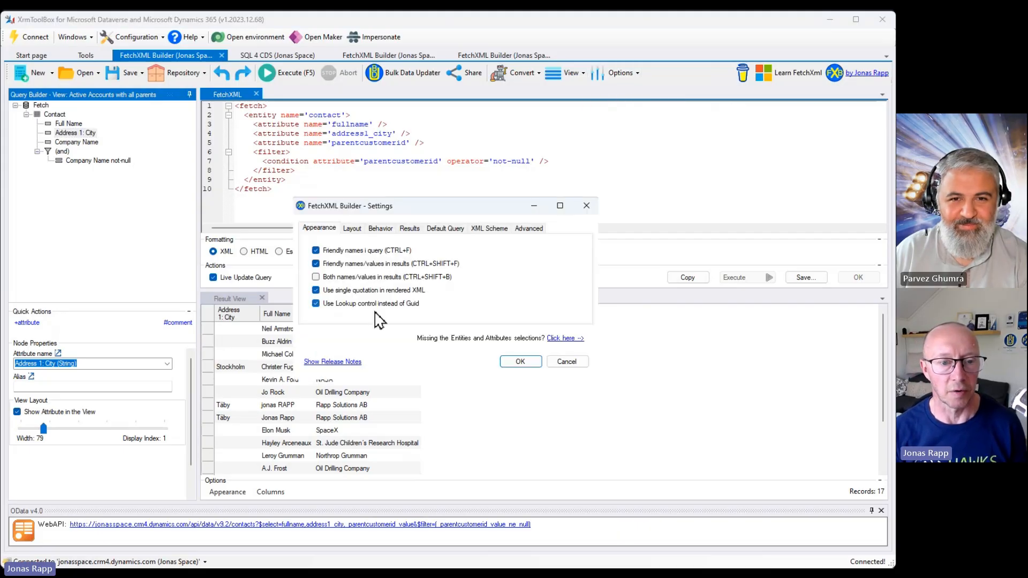
left_click(352, 229)
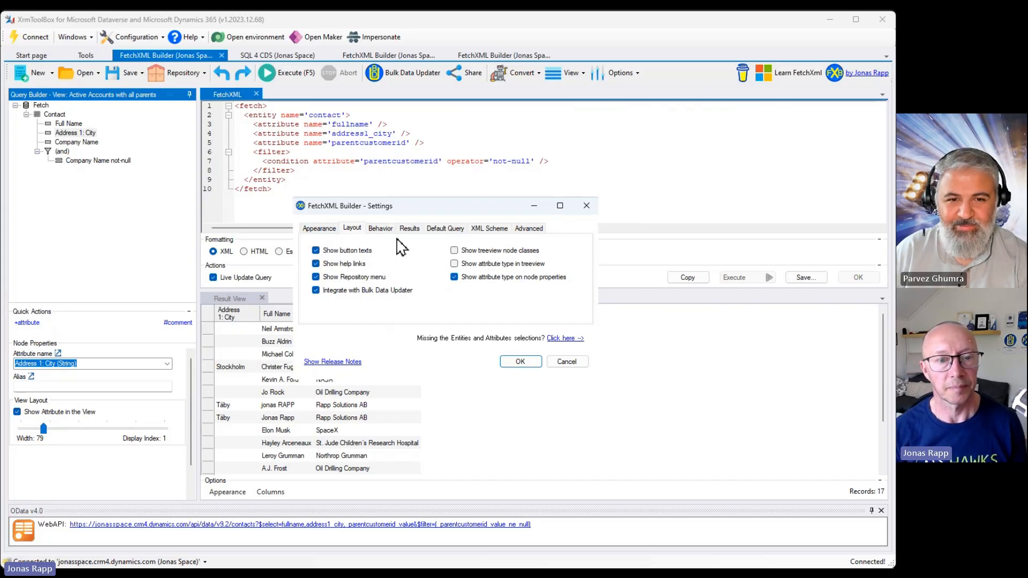
left_click(380, 229)
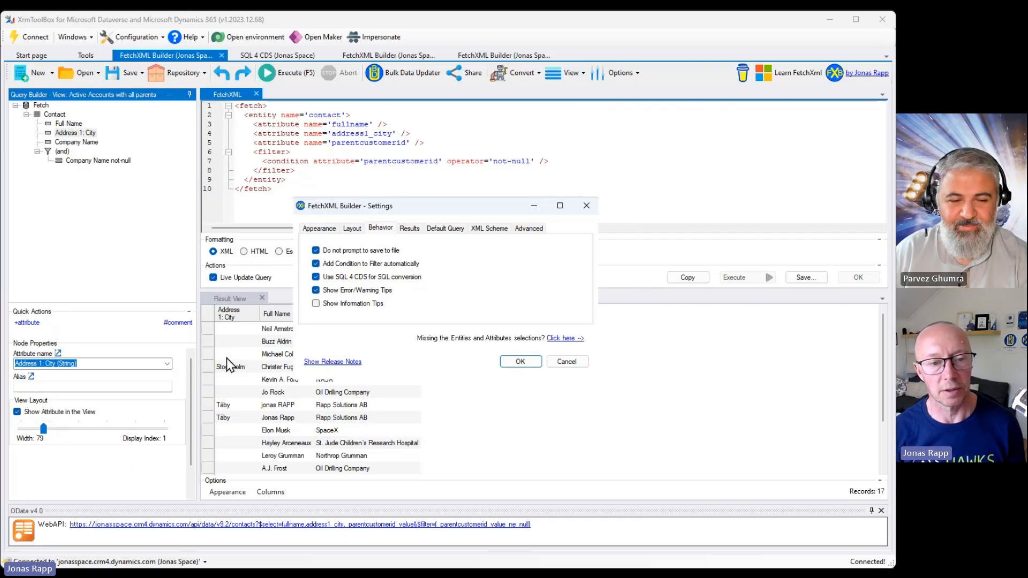
left_click(409, 228)
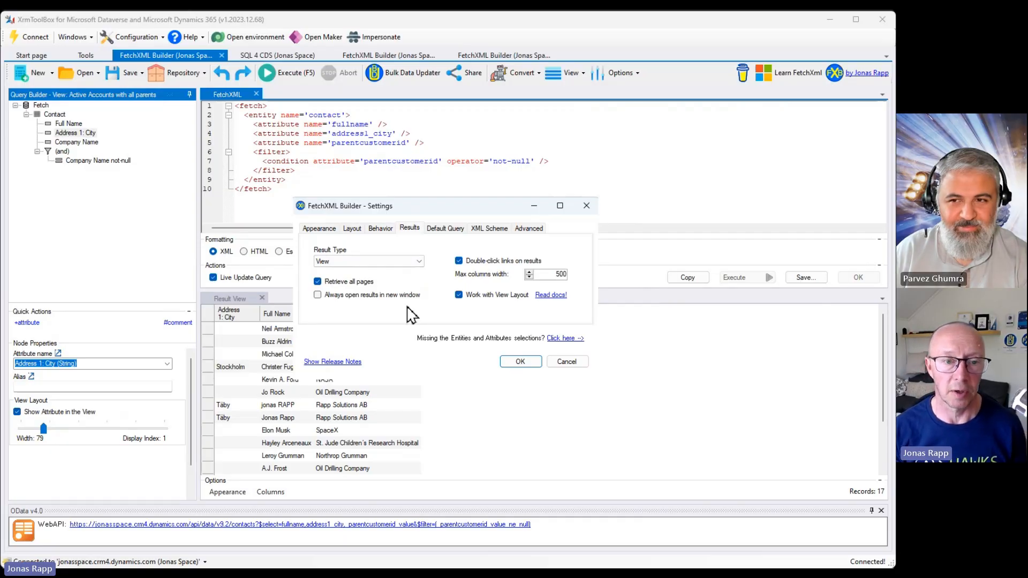
left_click(421, 262)
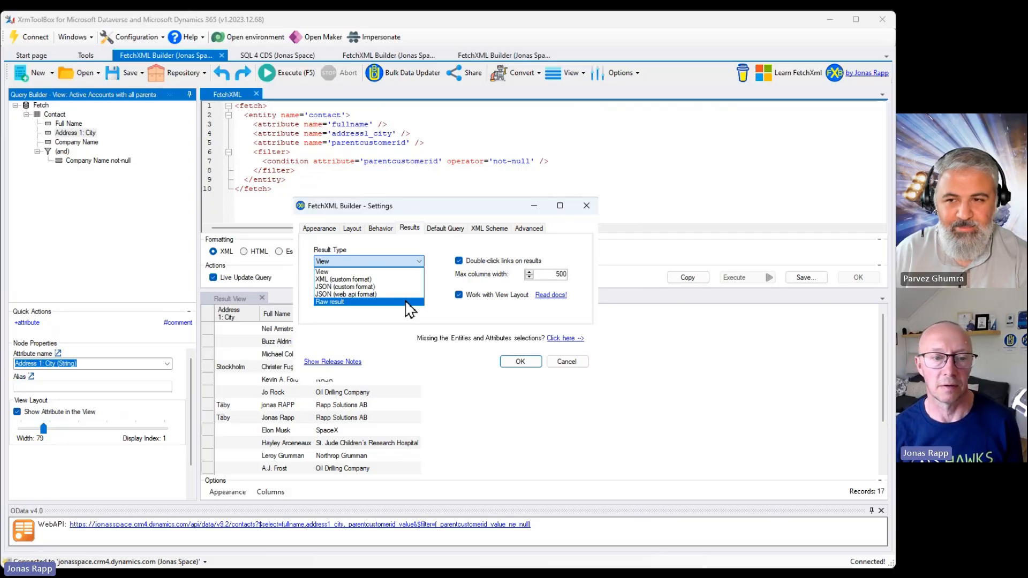
left_click(360, 264)
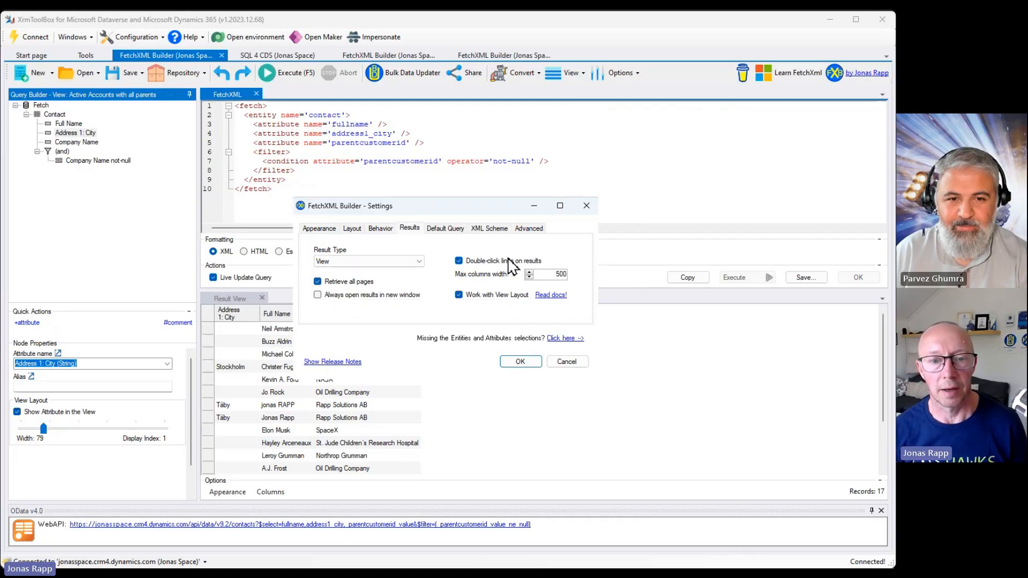
left_click(440, 229)
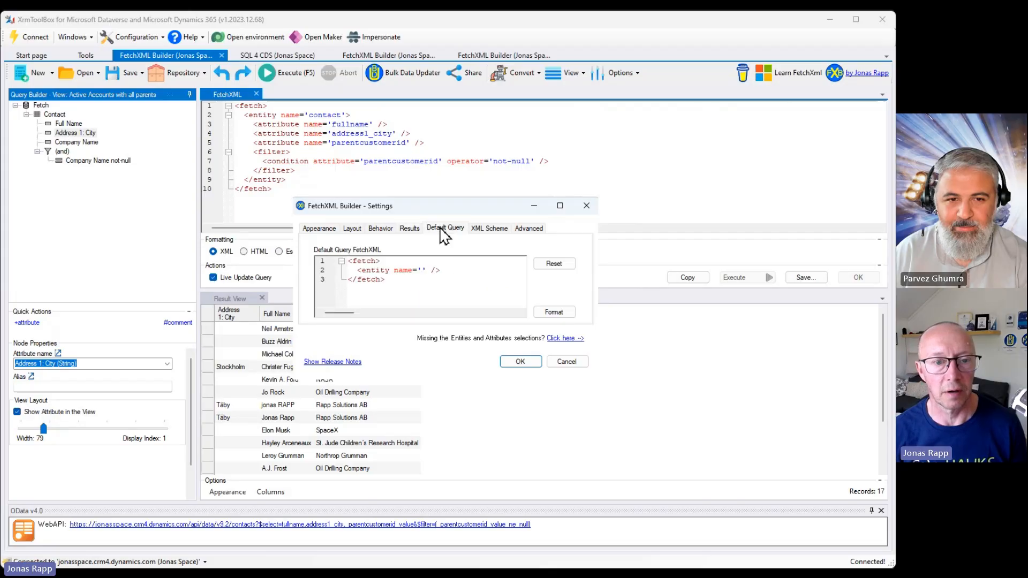
left_click(489, 230)
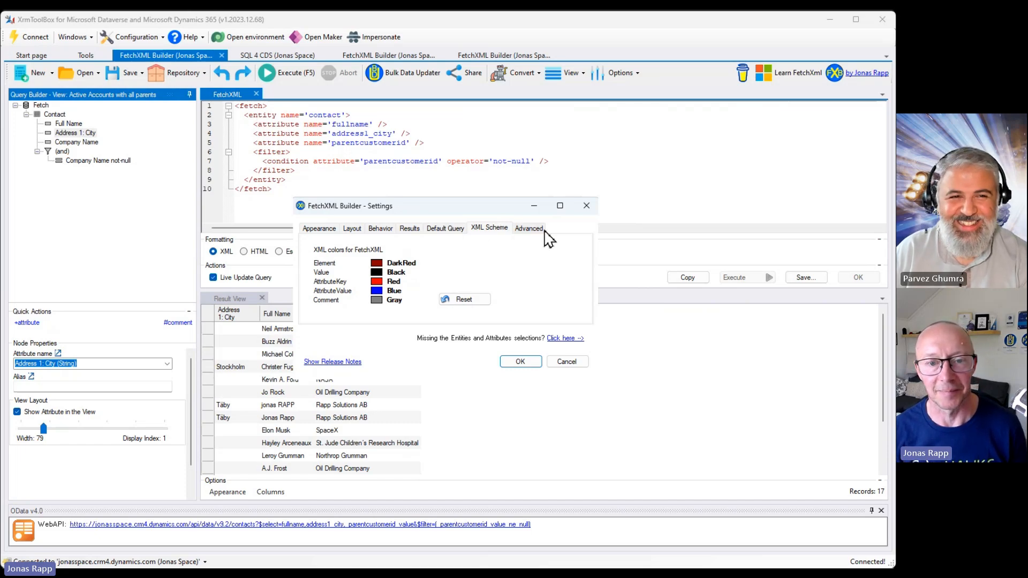
left_click(528, 231)
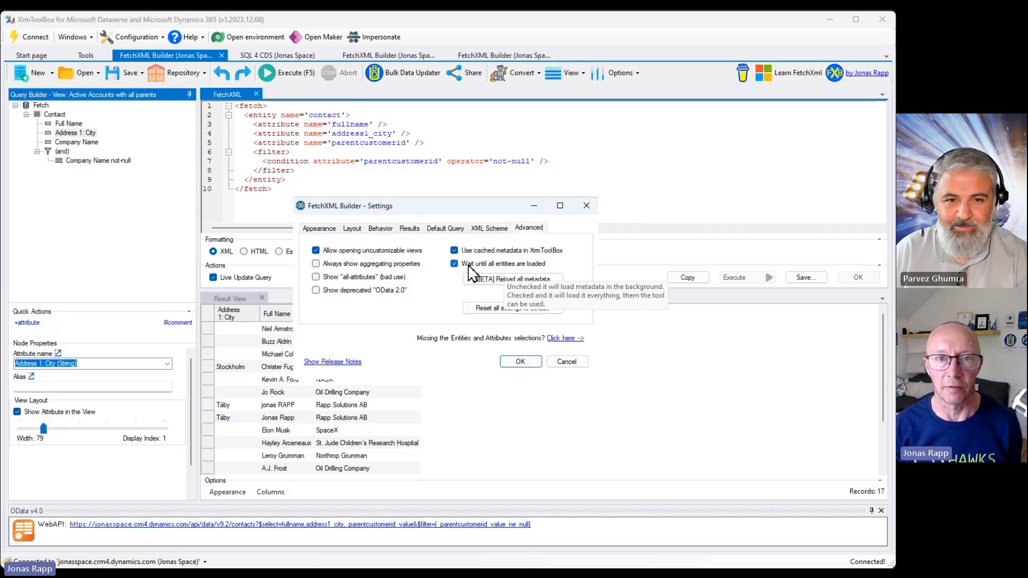
Reload all metadata from the advanced settings and confirm the reload.
left_click(508, 282)
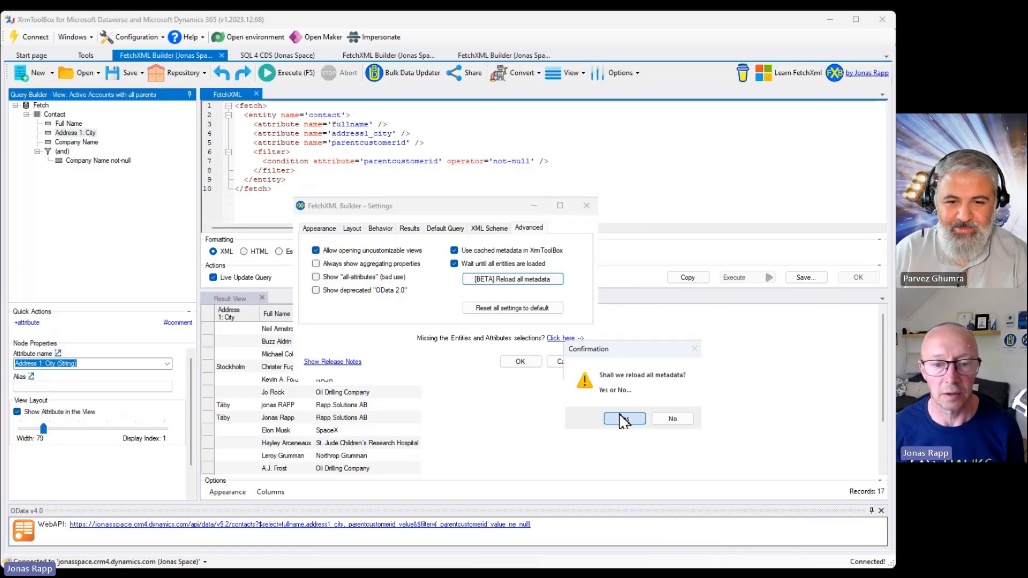
left_click(622, 416)
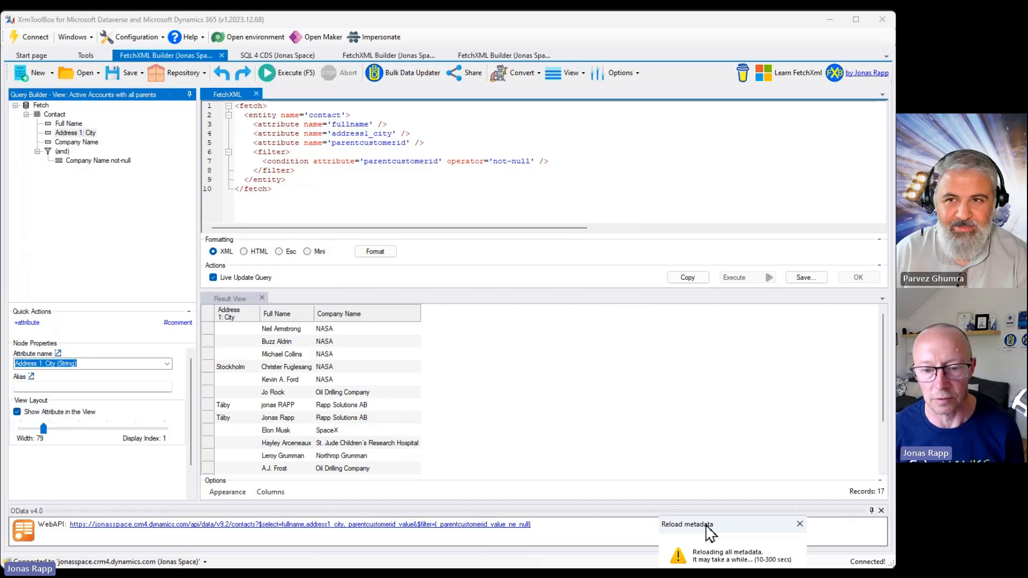
left_click(496, 365)
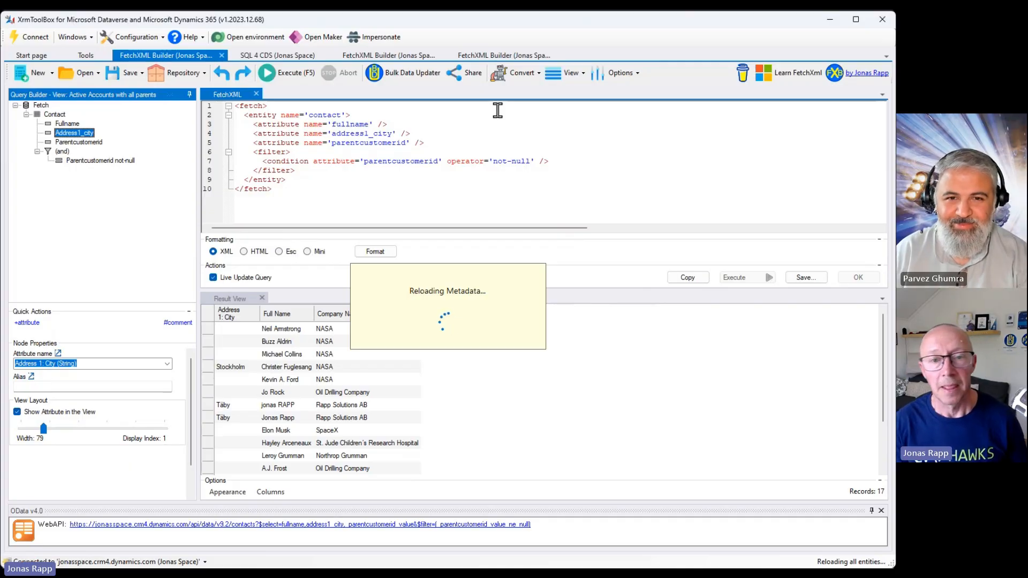
Open Filter by Solutions and Metadata and filter by the specific solution Rapp Space (Rapp Solutions AB).
left_click(622, 73)
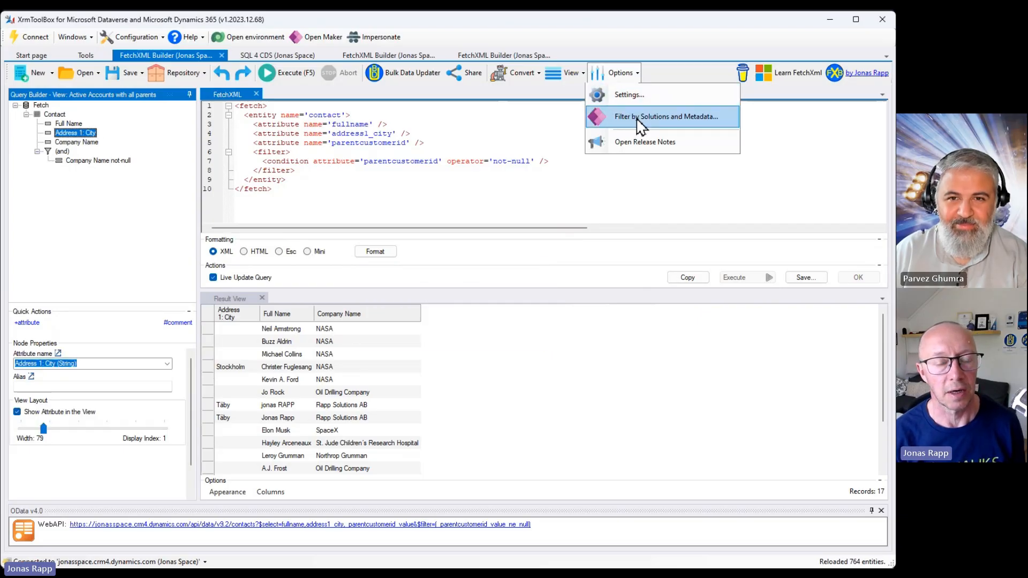
left_click(641, 127)
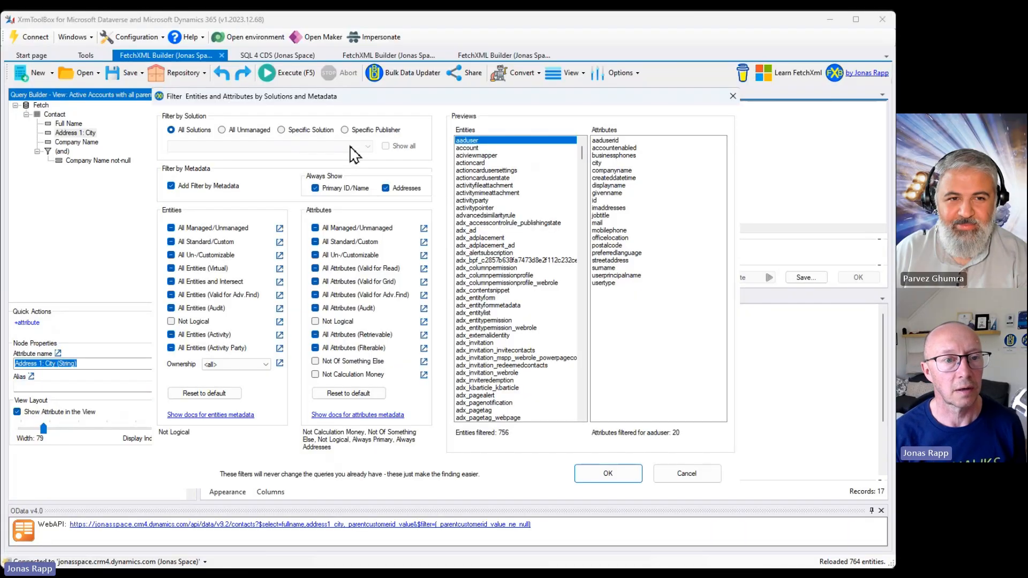
left_click(284, 130)
left_click(356, 146)
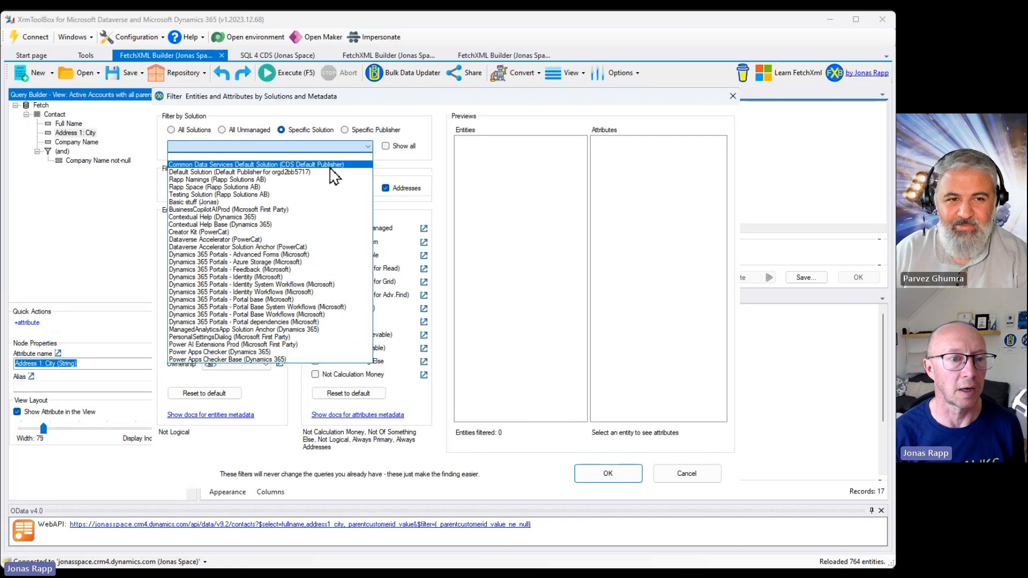
left_click(314, 187)
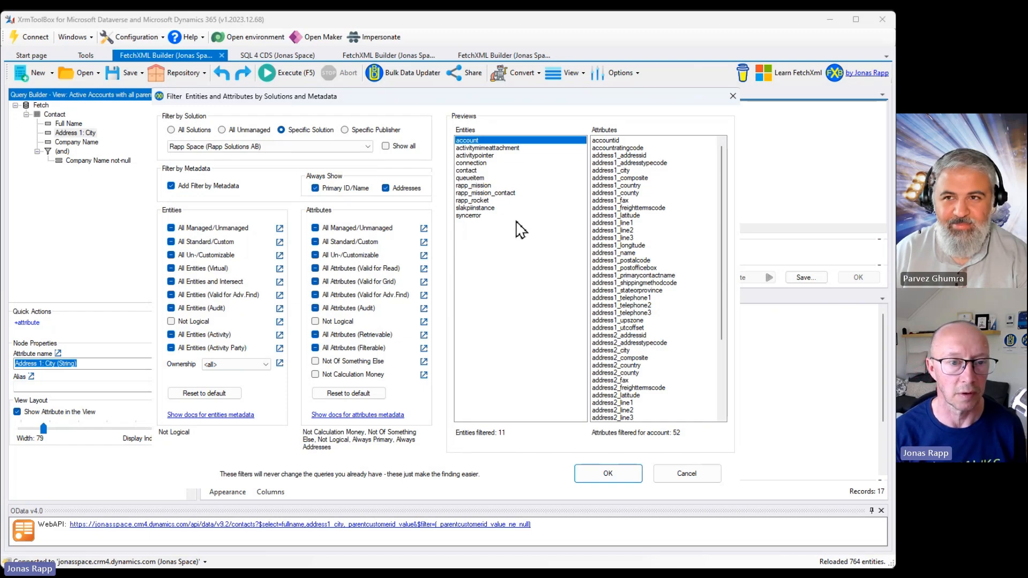
Filter the entity and attribute lists by the specific publisher Jonas.
left_click(344, 130)
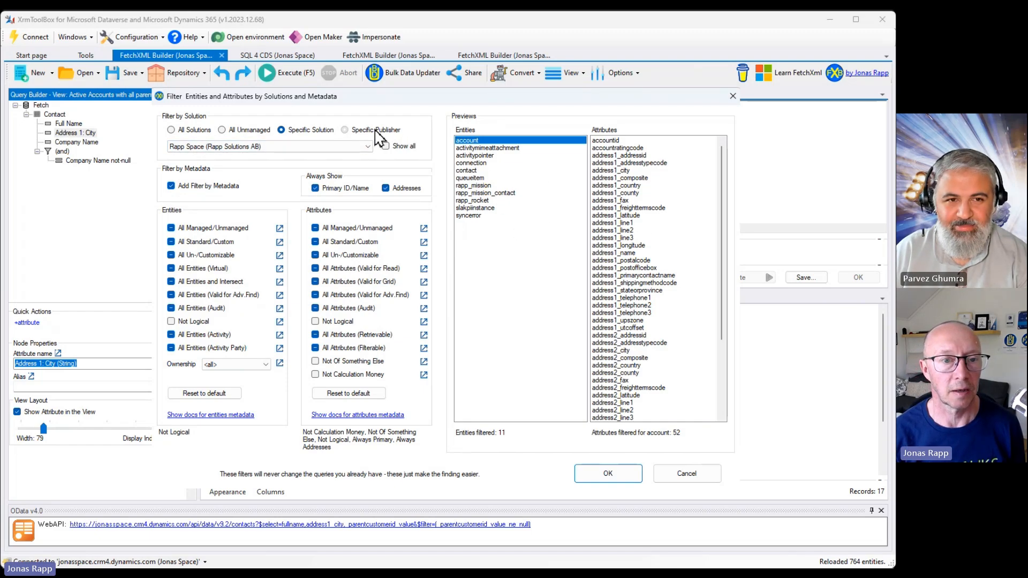
left_click(368, 146)
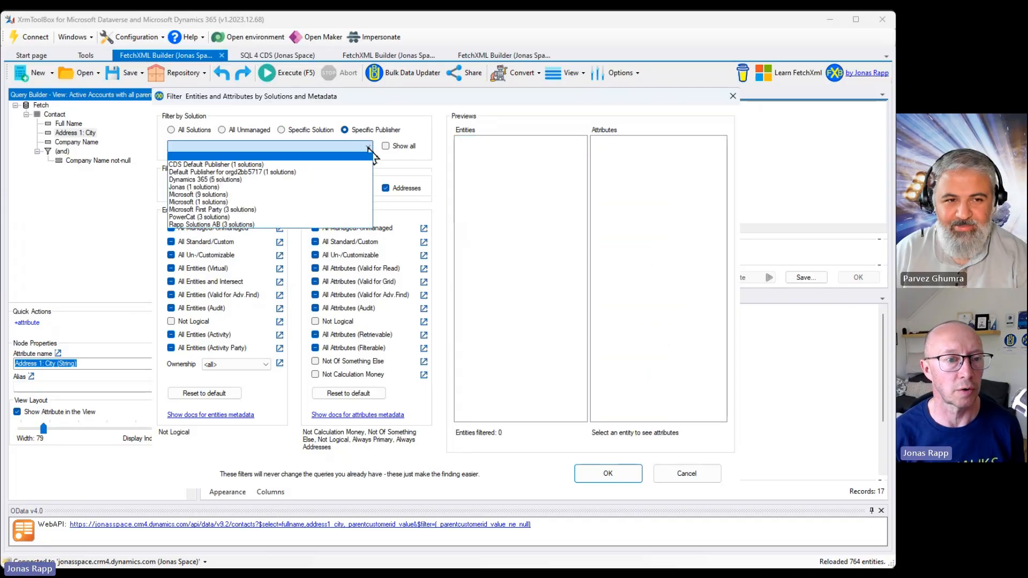
left_click(343, 189)
left_click(360, 149)
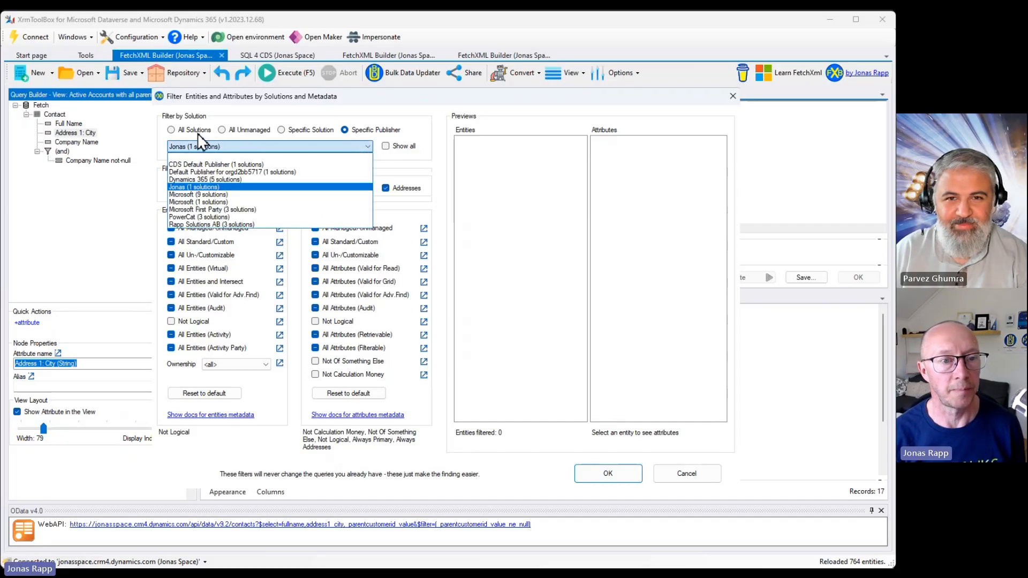
Switch the solution filter to All Unmanaged, then All Solutions, and cancel the filter dialog.
left_click(240, 133)
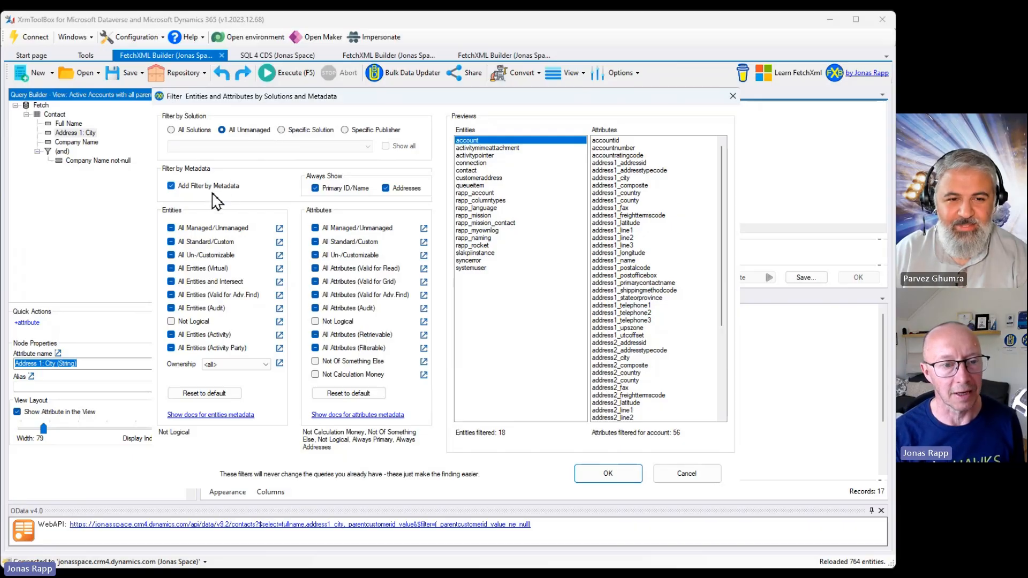
left_click(181, 132)
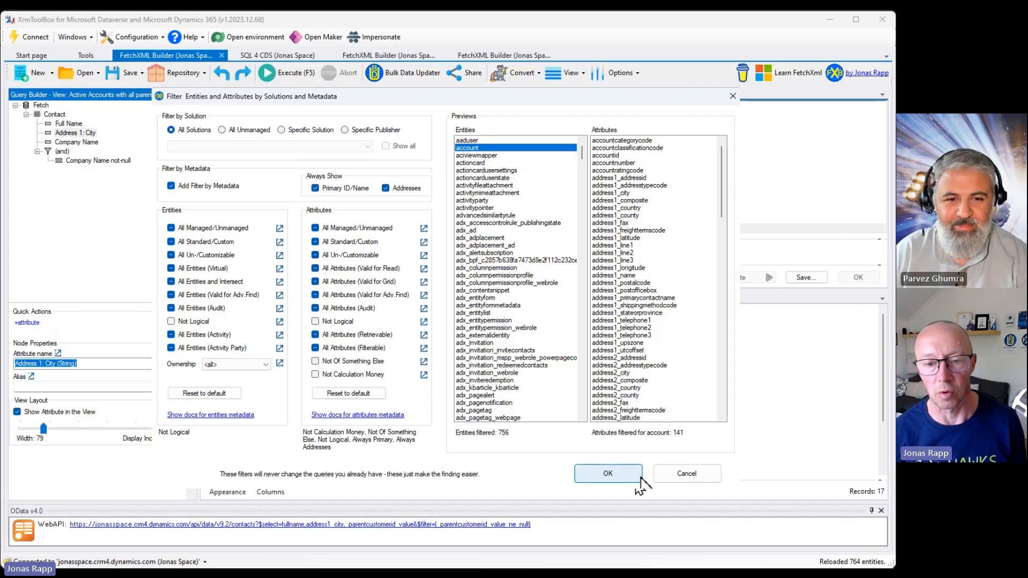
left_click(682, 474)
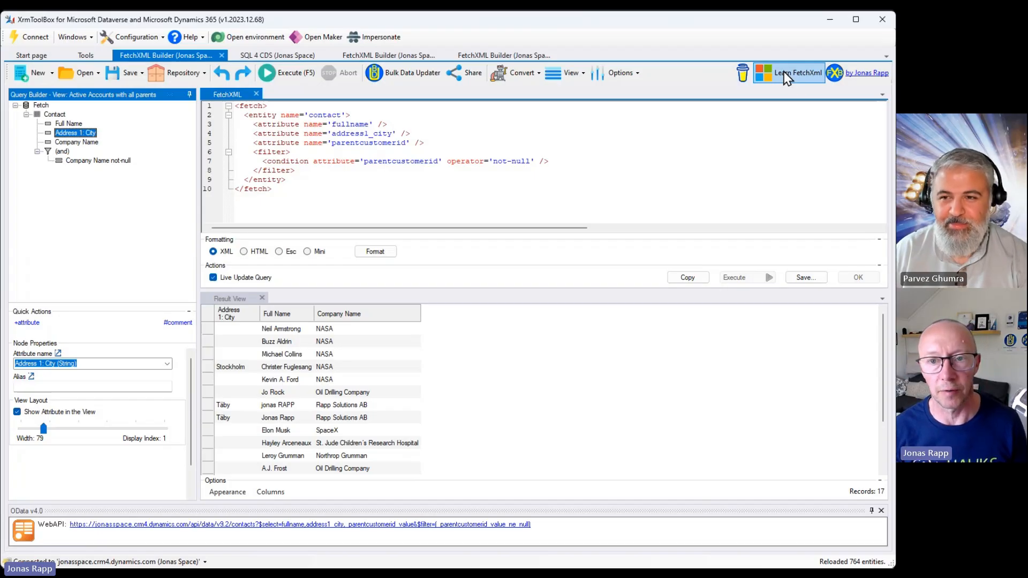
Open the About box and read the release notes for version 1.2024.4.1.
left_click(863, 75)
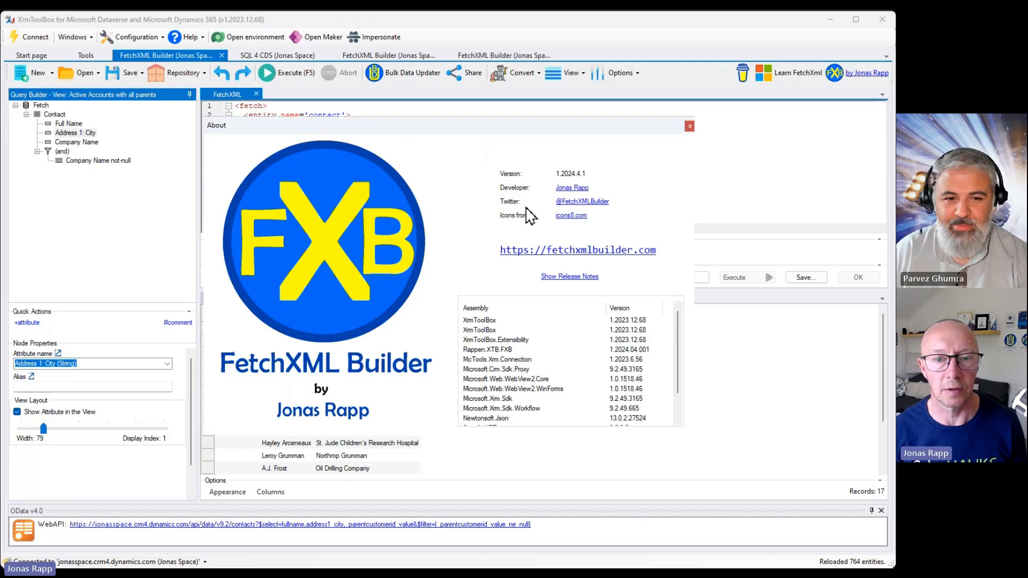
left_click(566, 278)
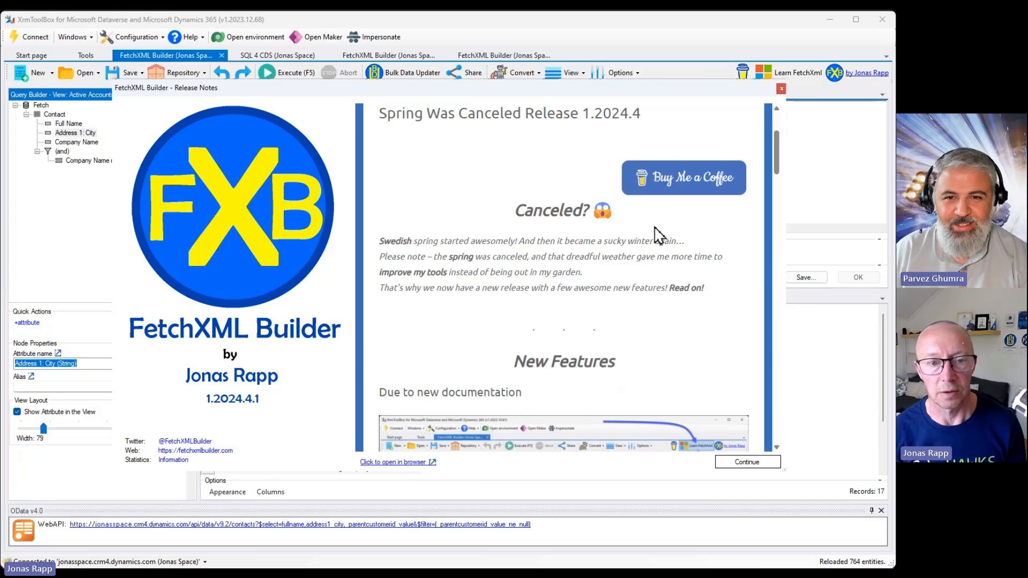
scroll(660, 234, "down", 10)
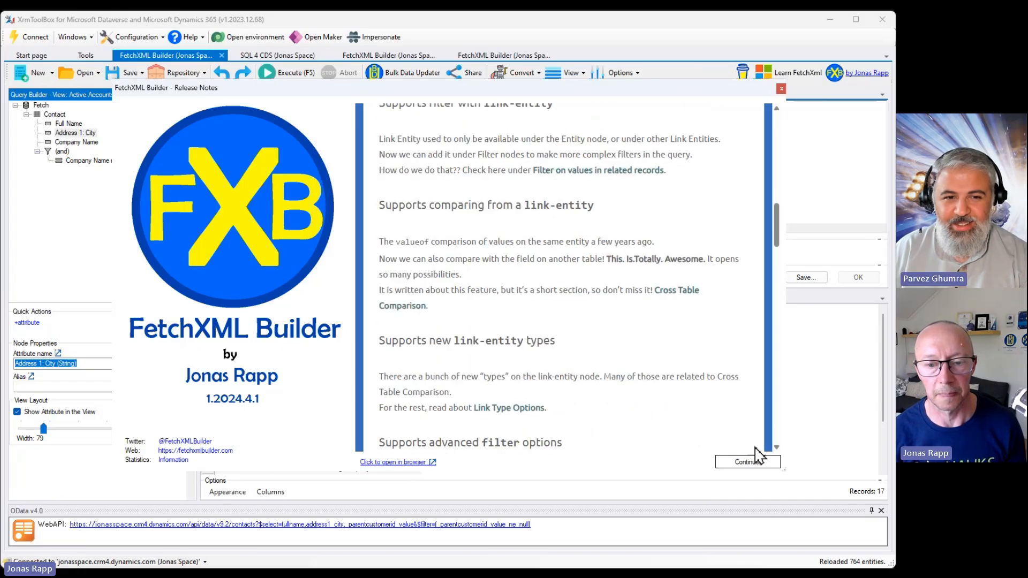
left_click(749, 461)
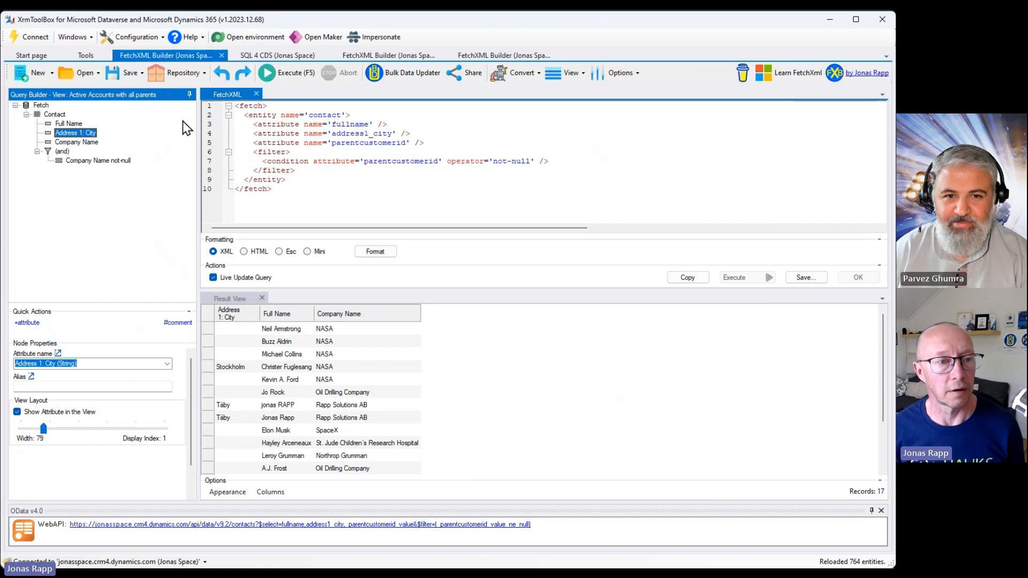
Open the saved repository query Unsupported\Filter by Link Entitis.
left_click(62, 152)
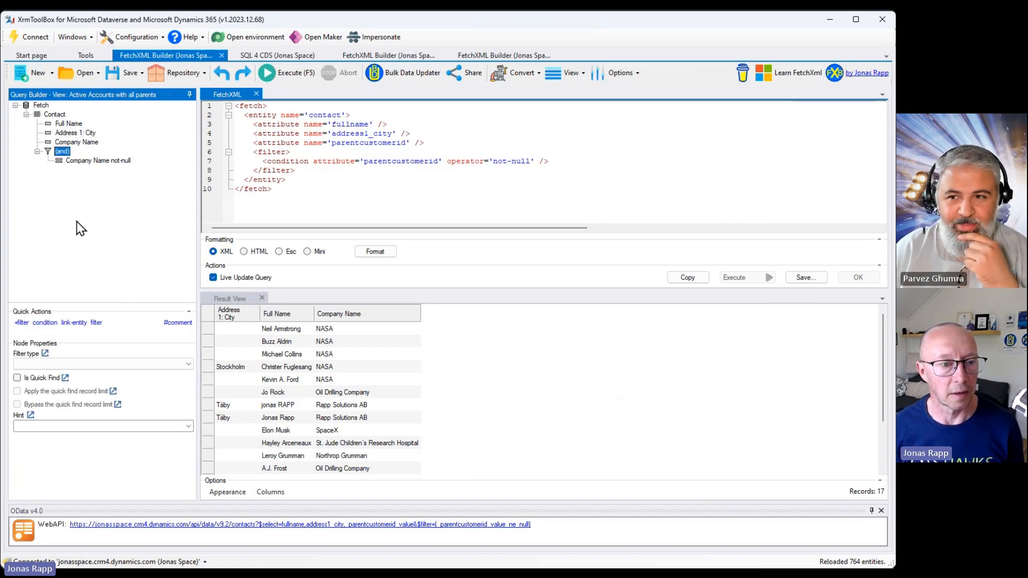
left_click(172, 74)
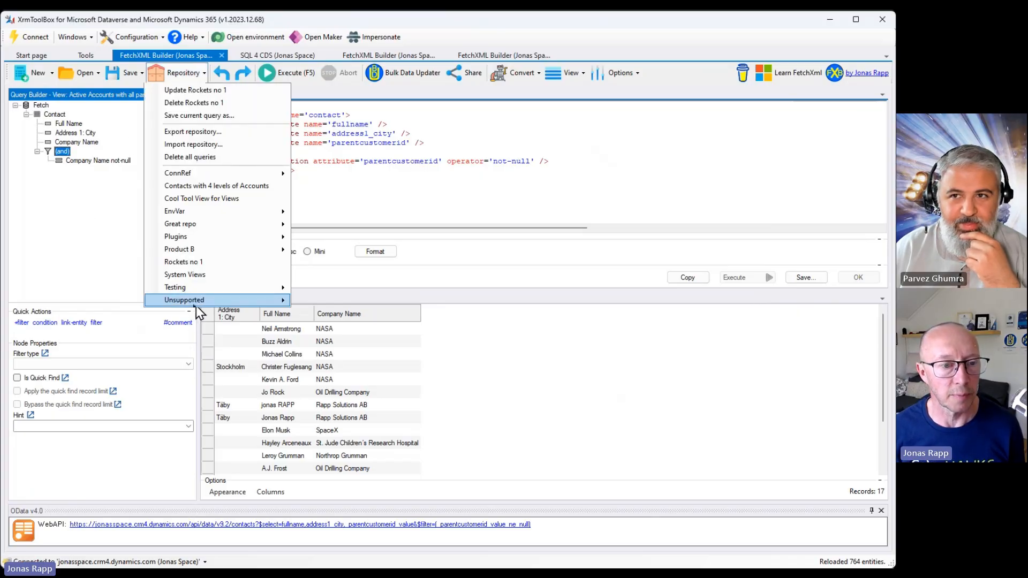
mouse_move(195, 305)
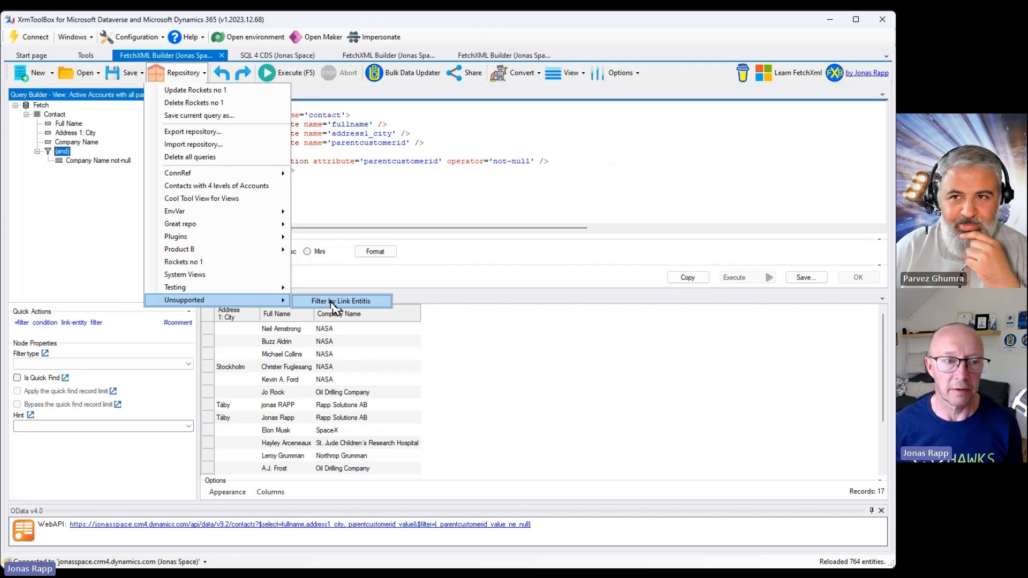
left_click(333, 301)
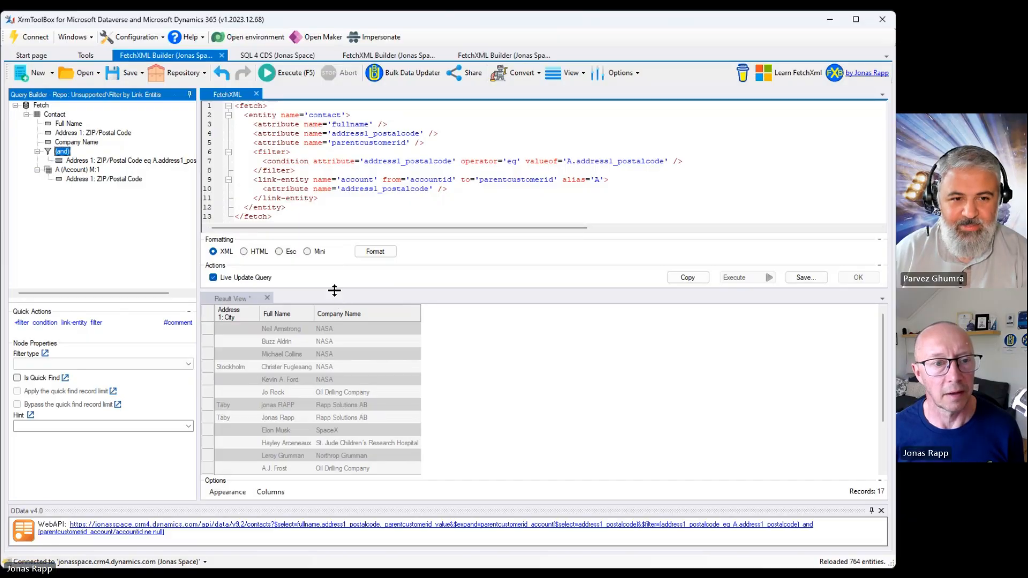
Enlarge the FetchXML editor and examine the condition's valueof reference and the link-entity alias.
left_click_drag(345, 332, 347, 355)
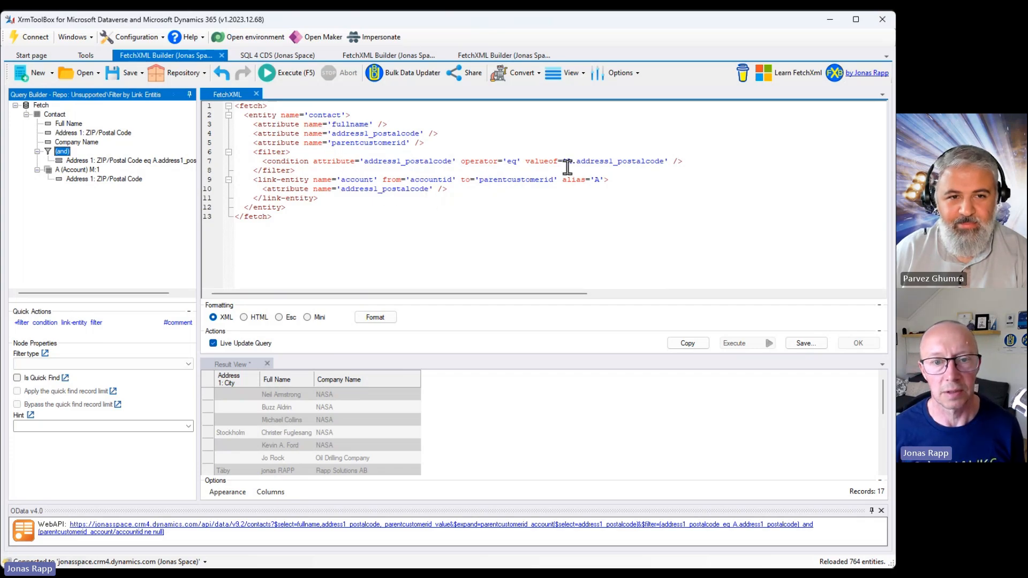
left_click_drag(576, 163, 565, 163)
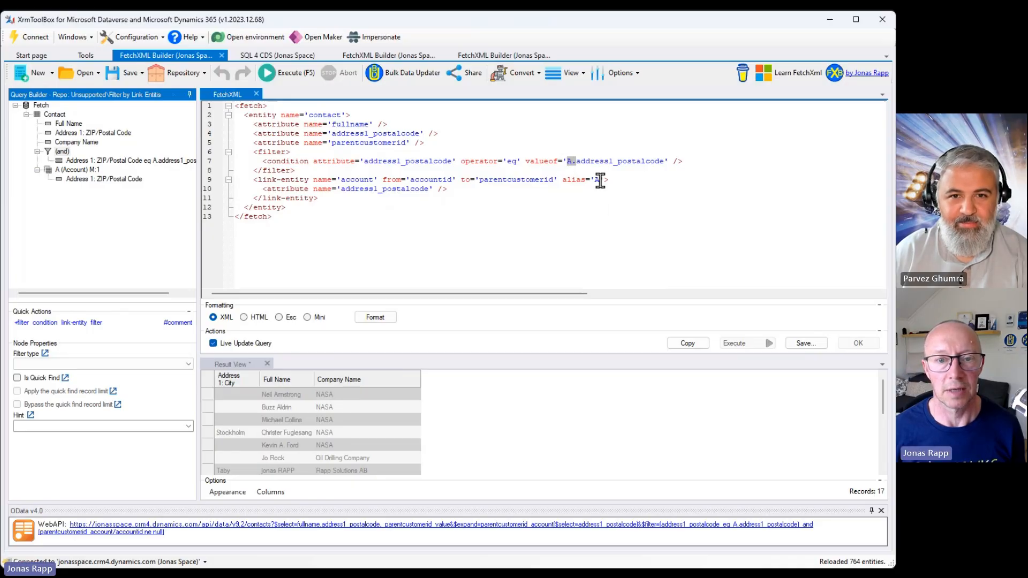
left_click_drag(595, 180, 599, 181)
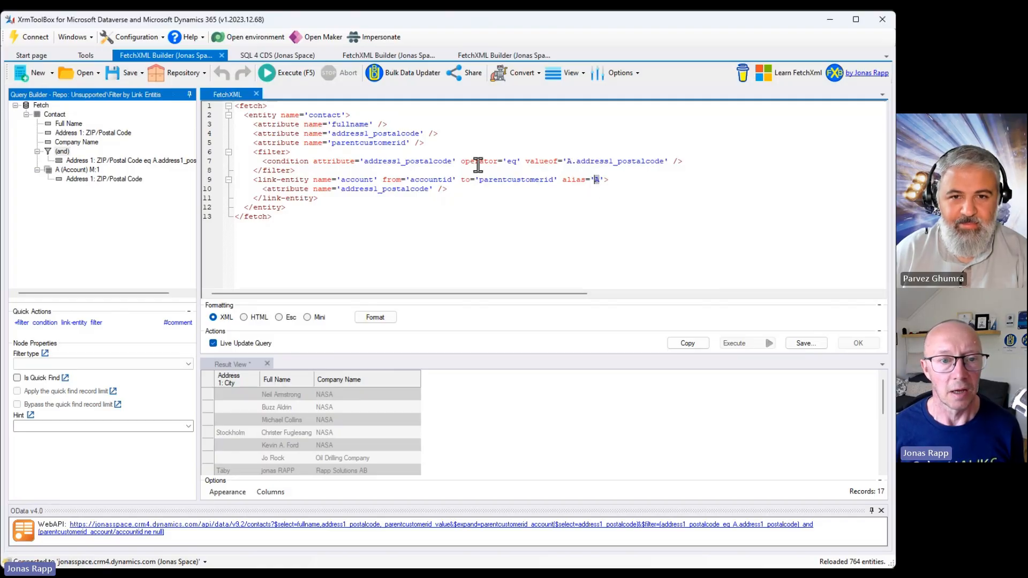
double_click(405, 162)
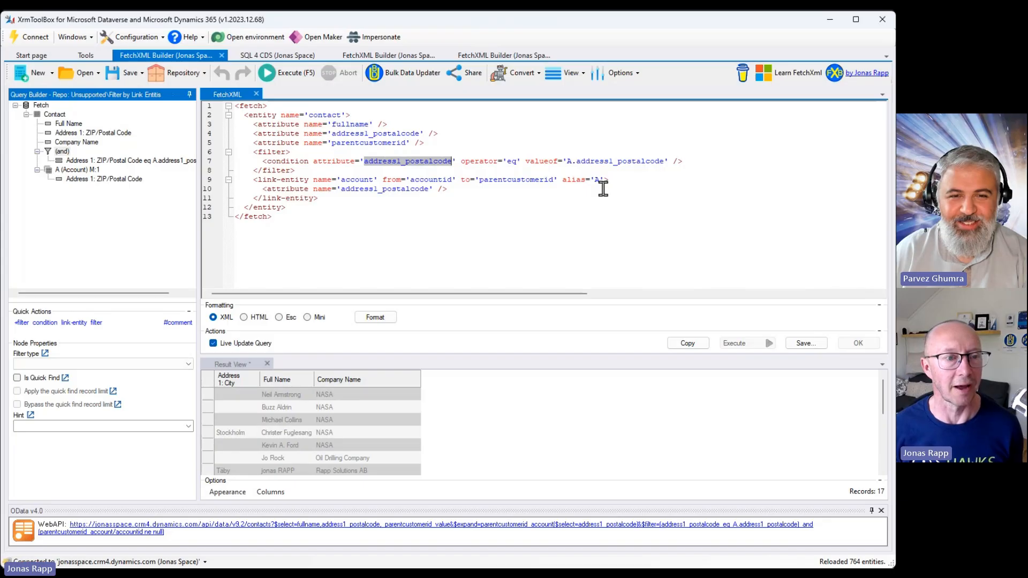
left_click(181, 75)
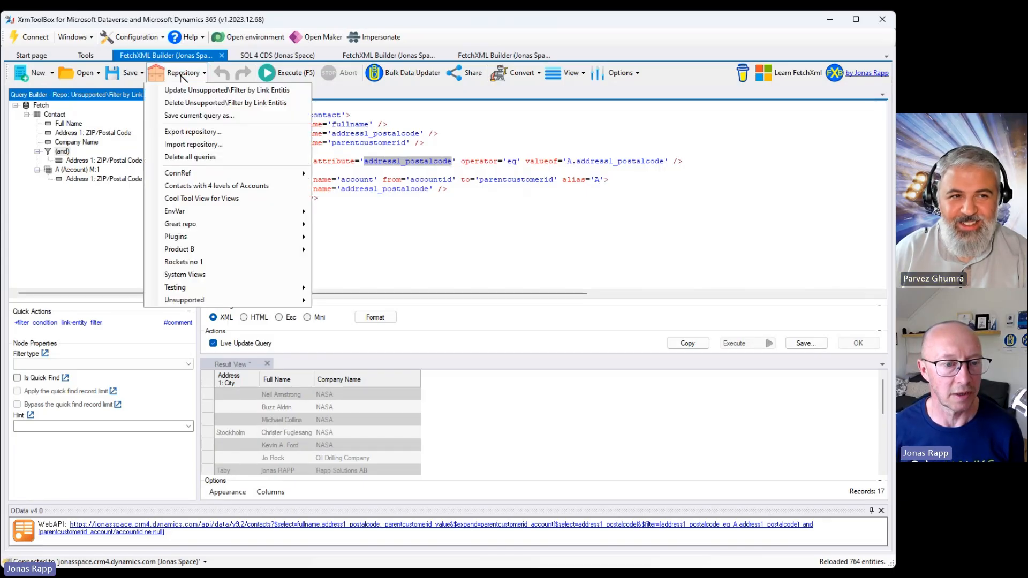
left_click(353, 299)
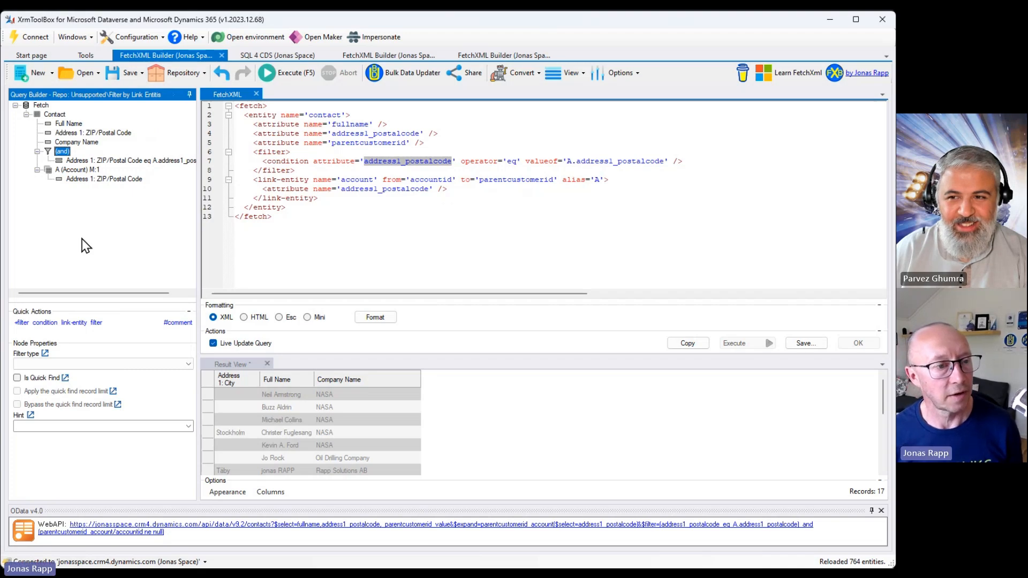
Set the postal code condition's Value Of to Address 2: City of the linked account.
left_click(103, 162)
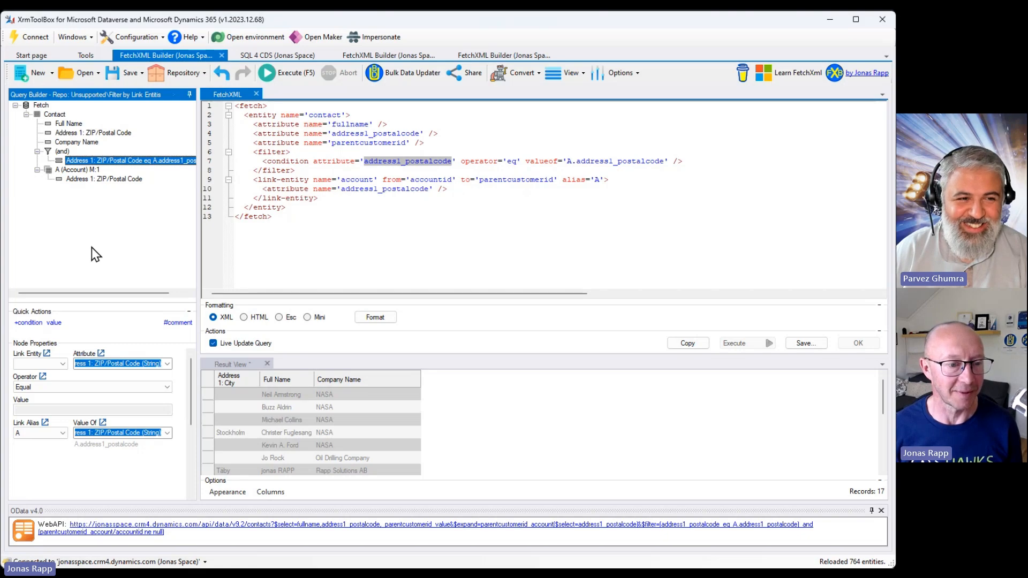
left_click(88, 465)
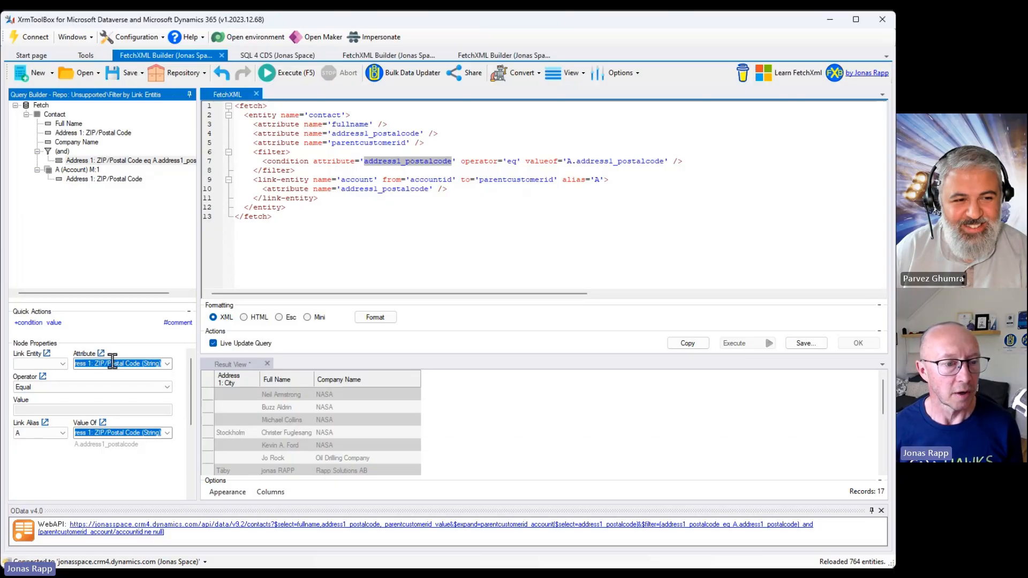
mouse_move(55, 117)
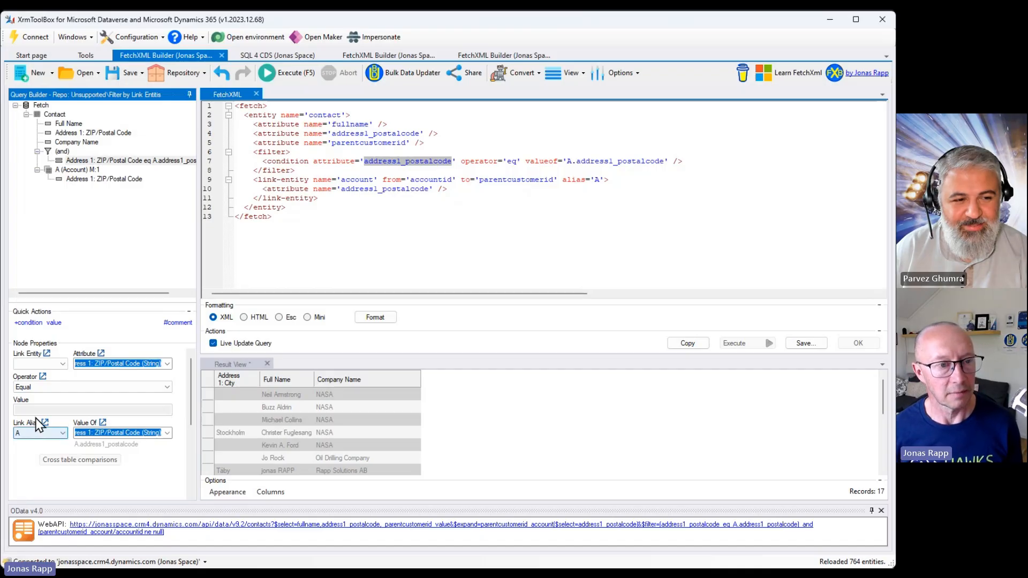
mouse_move(81, 173)
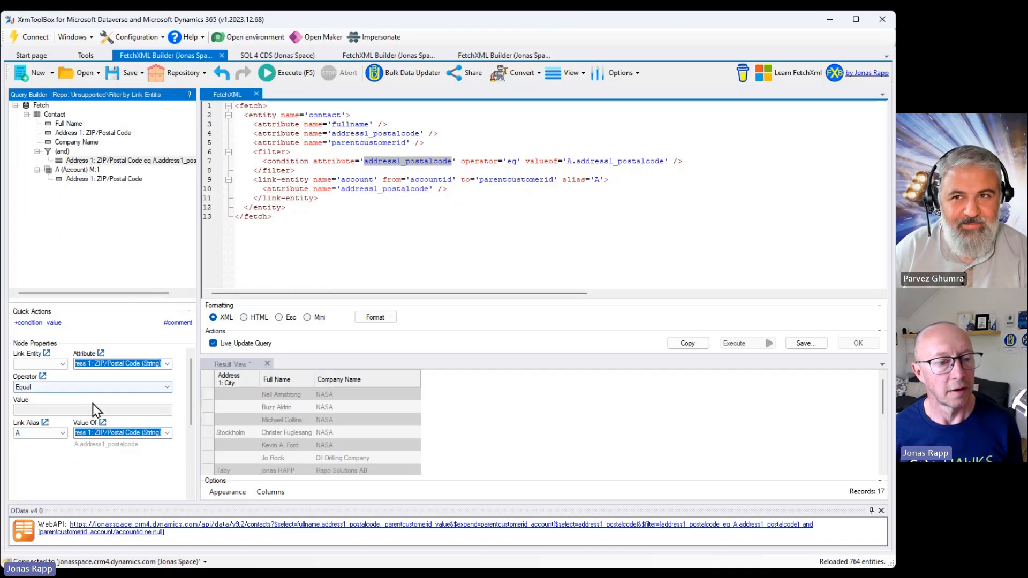
left_click(168, 433)
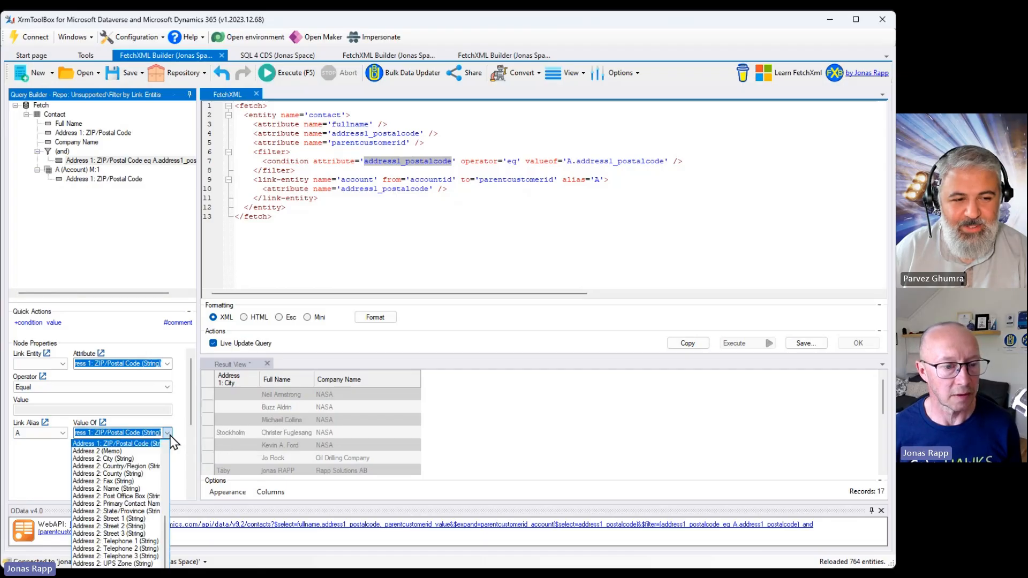
left_click(142, 459)
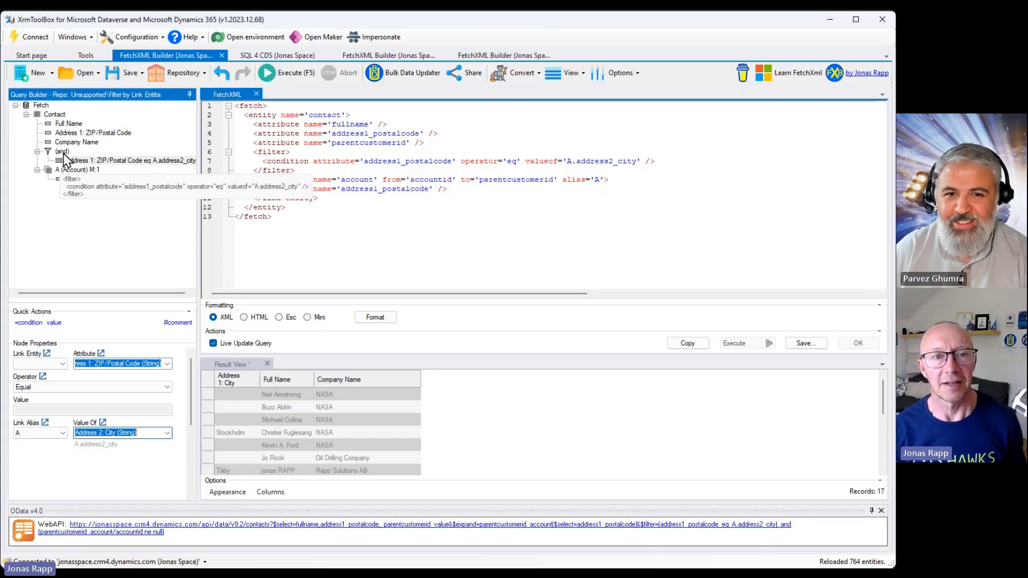
Inspect the condition in the tree and XML and open the attribute metadata panel.
left_click(107, 160)
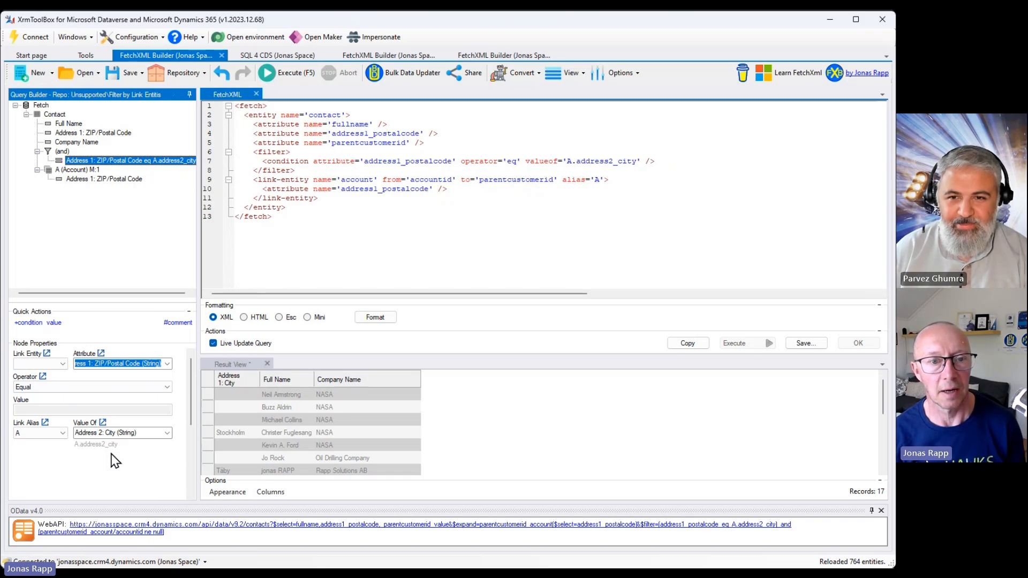
left_click(645, 161)
left_click_drag(645, 161, 318, 165)
left_click(578, 160)
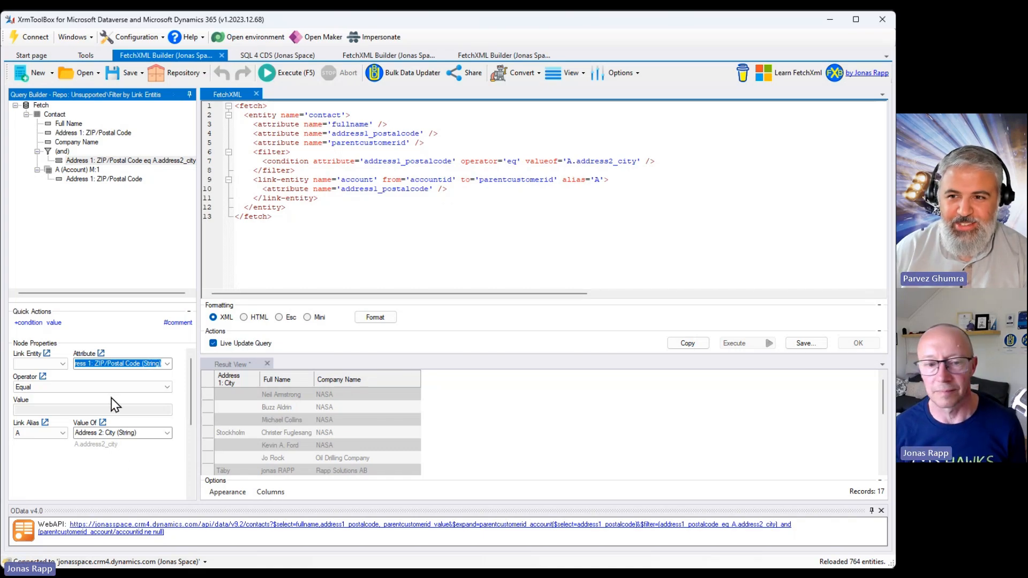
left_click(880, 511)
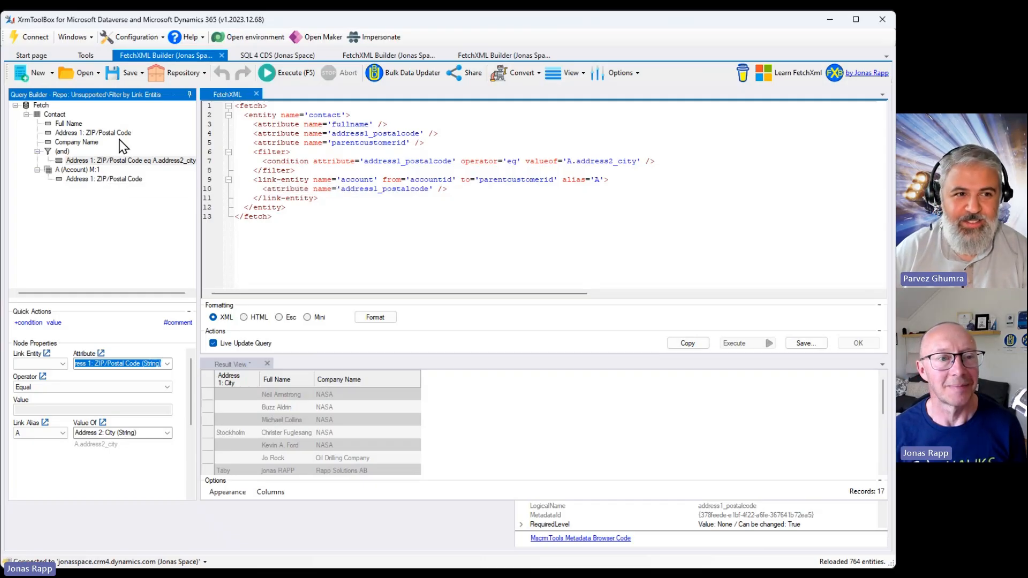
left_click(187, 70)
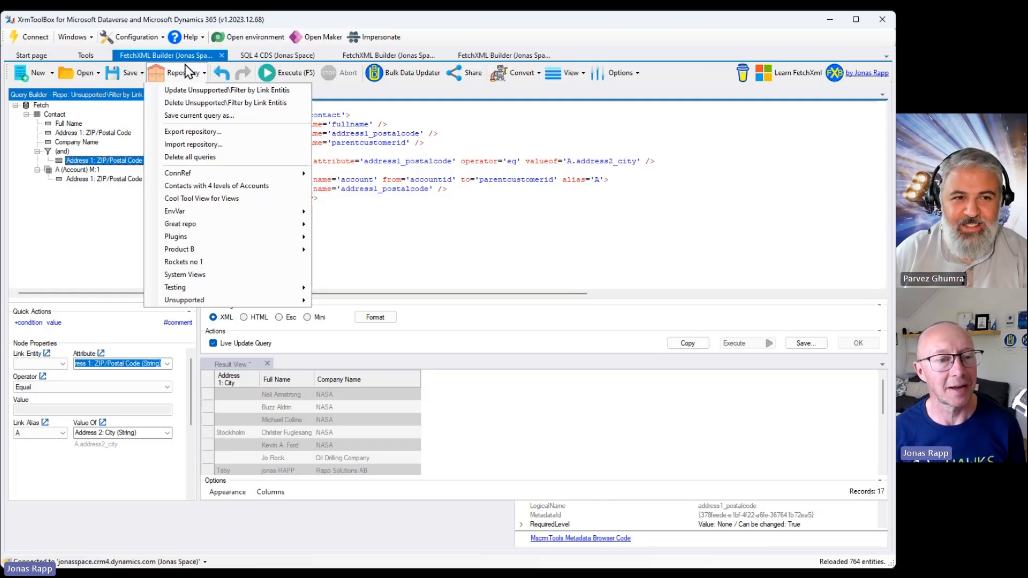
mouse_move(211, 306)
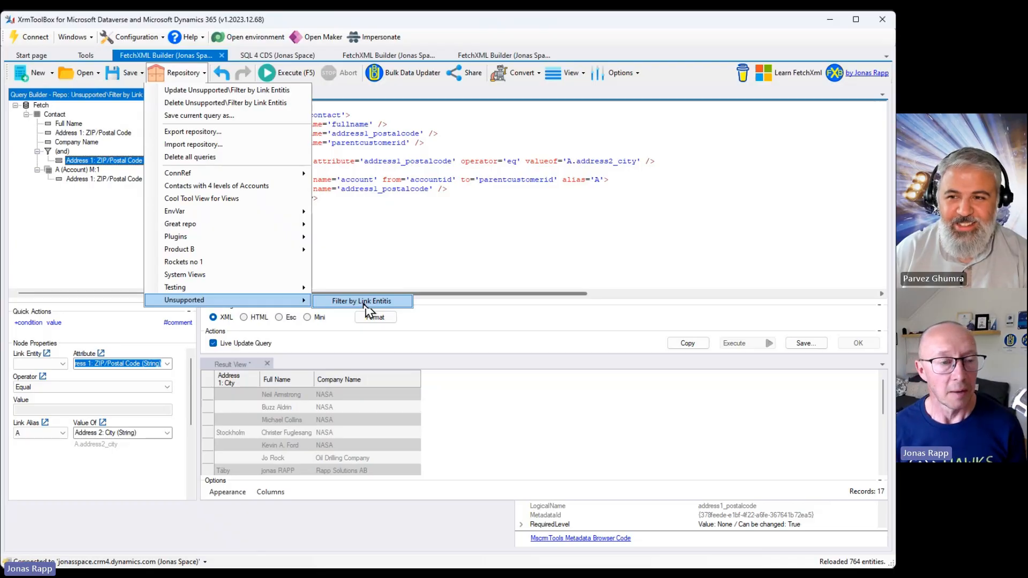
left_click(96, 235)
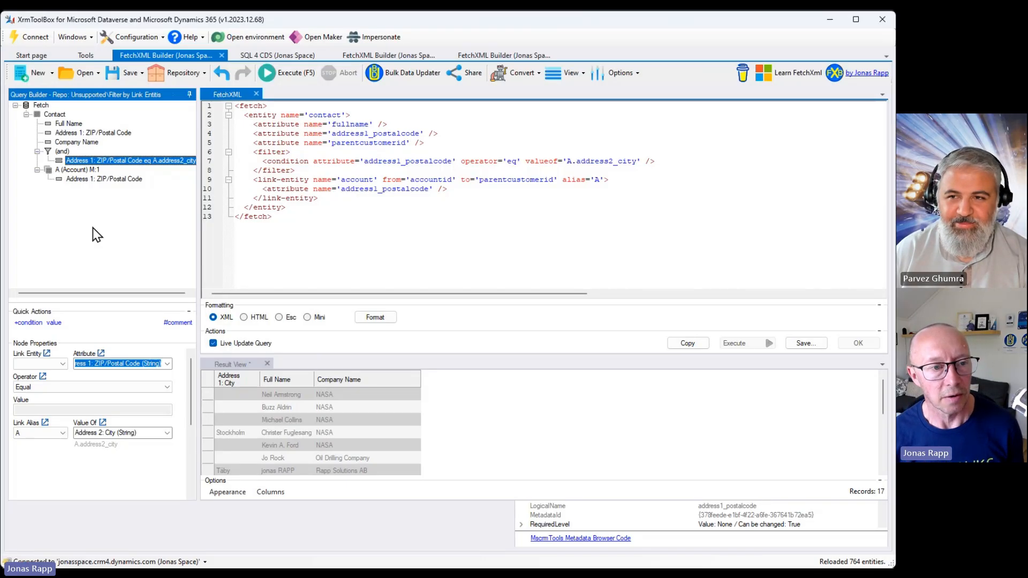
Add a link-entity inside the and filter using relationship Contact.modifiedby -> User.systemuserid with link type any.
left_click(63, 152)
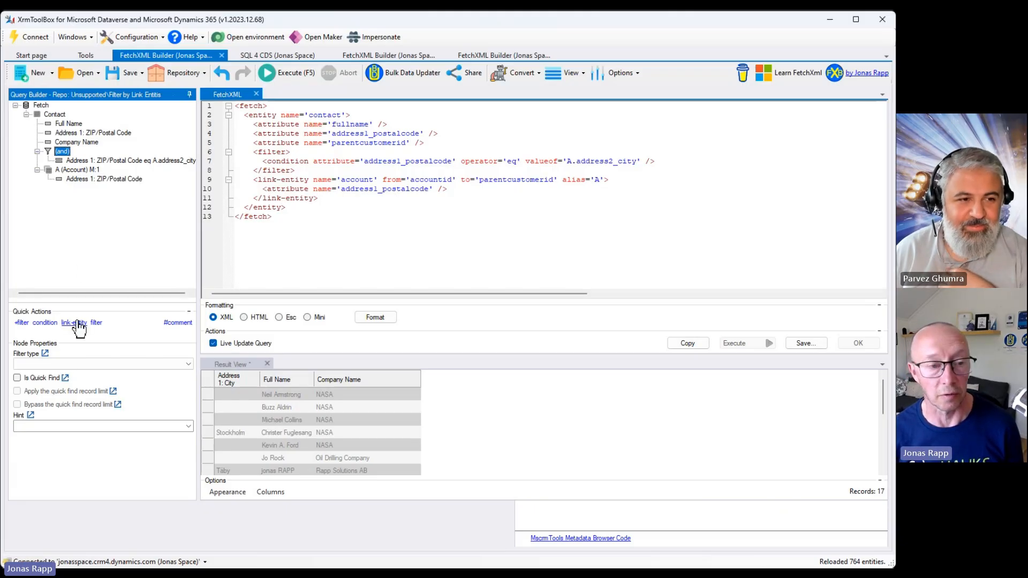
left_click(78, 323)
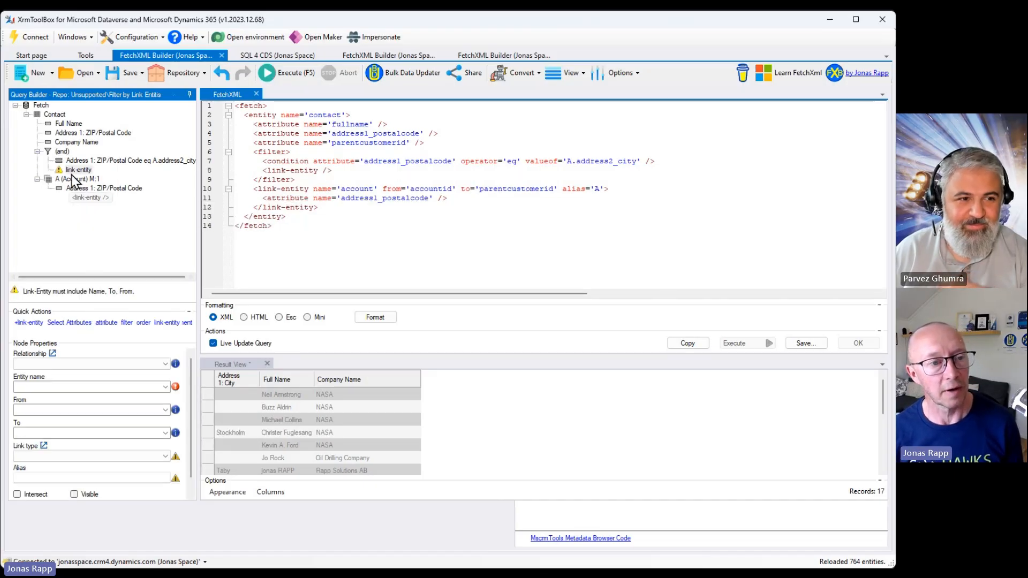
left_click(148, 366)
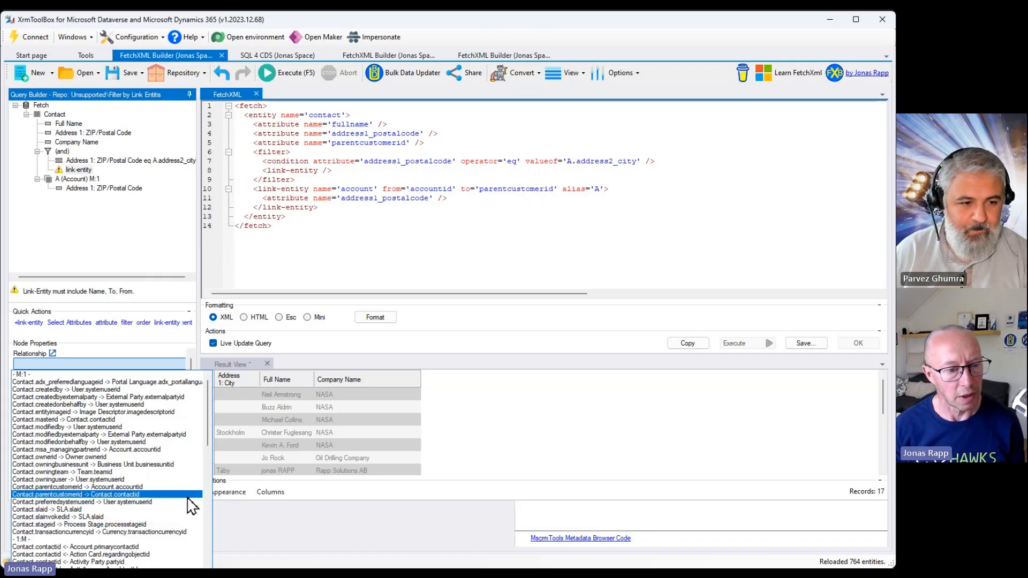
left_click(188, 436)
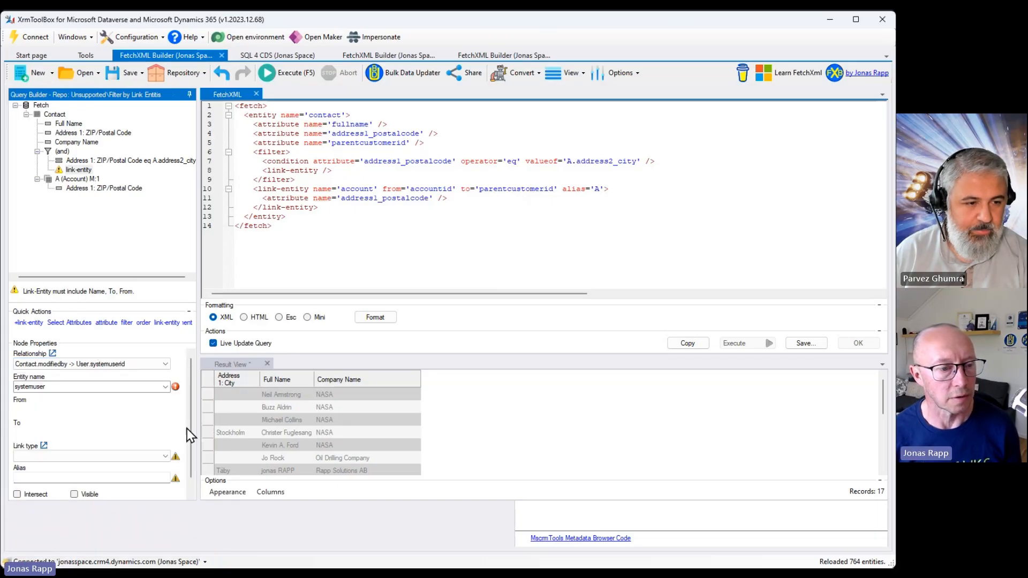
left_click(166, 456)
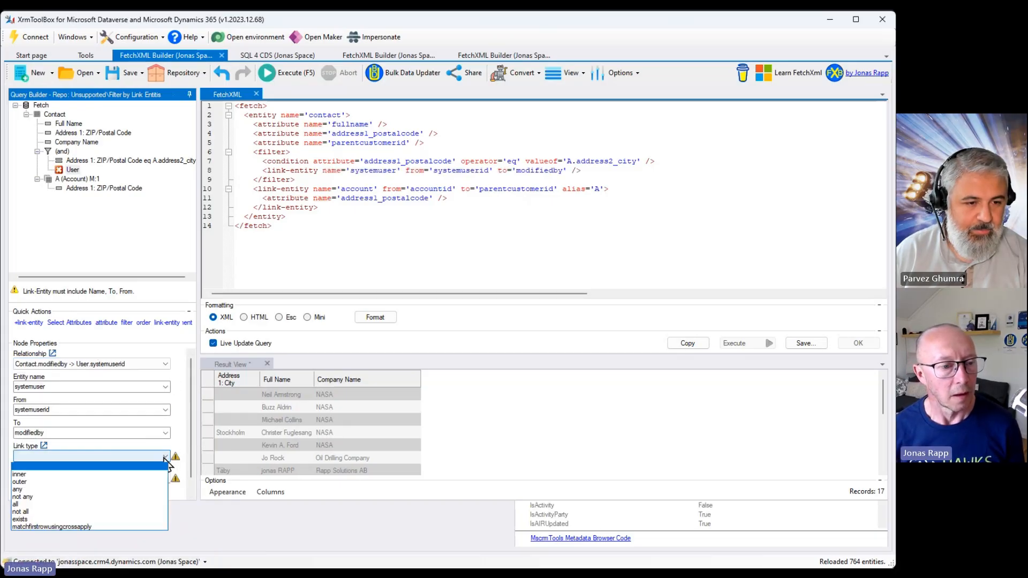
left_click(166, 457)
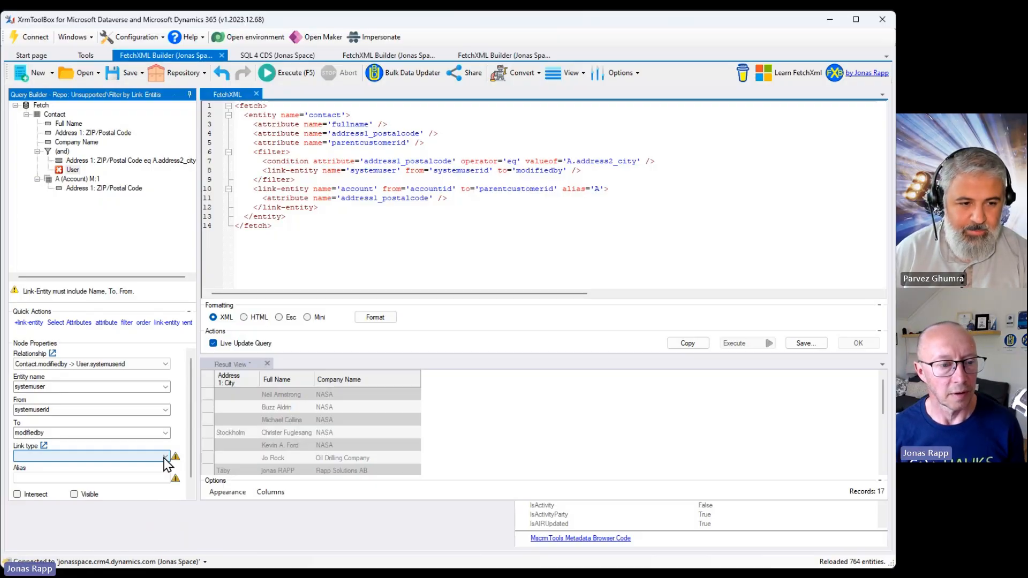
left_click(164, 456)
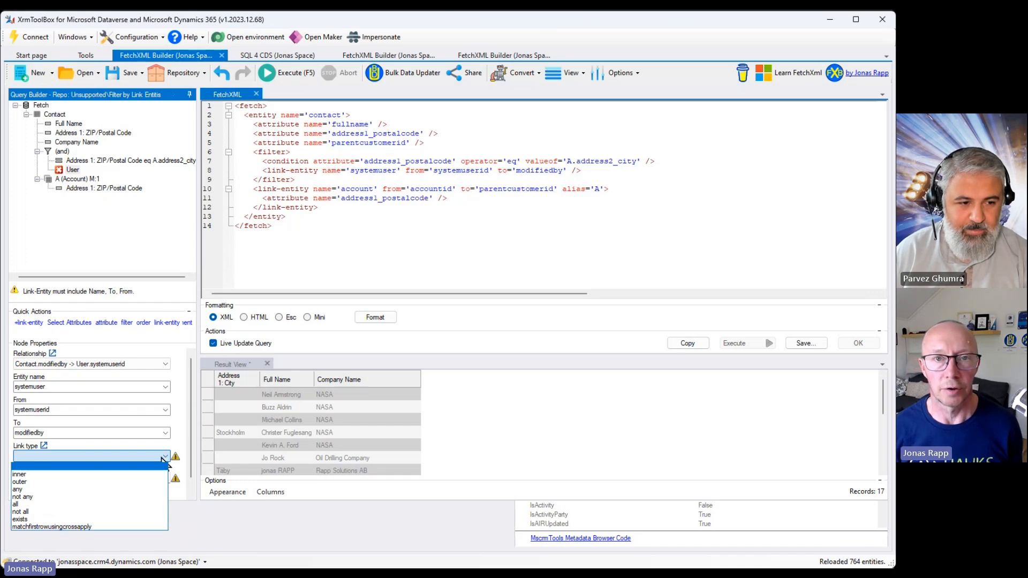
left_click(135, 489)
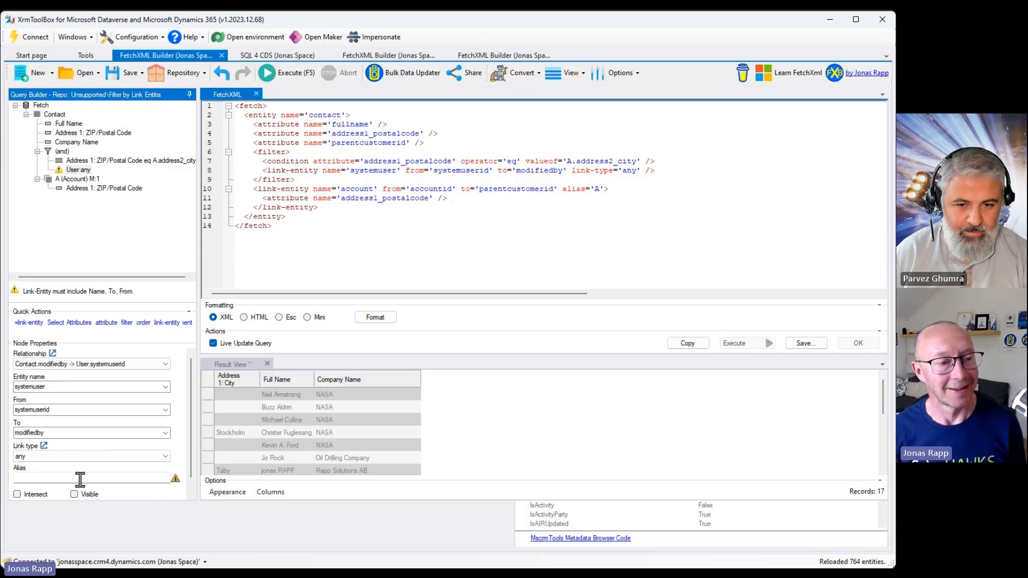
Add a filter with a condition on the user link-entity: Full Name BeginsWith the presenter's first name.
left_click(127, 325)
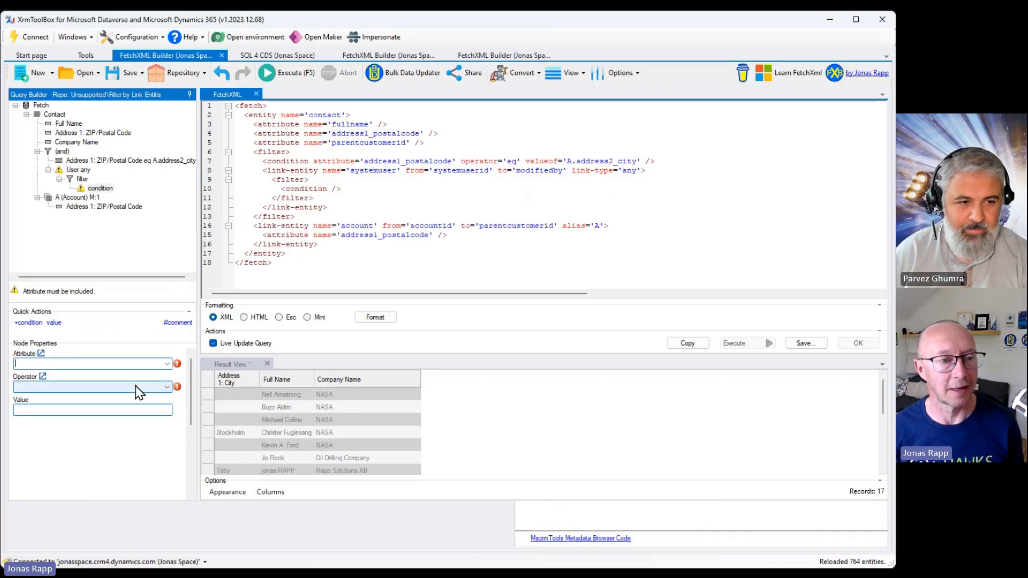
left_click(167, 364)
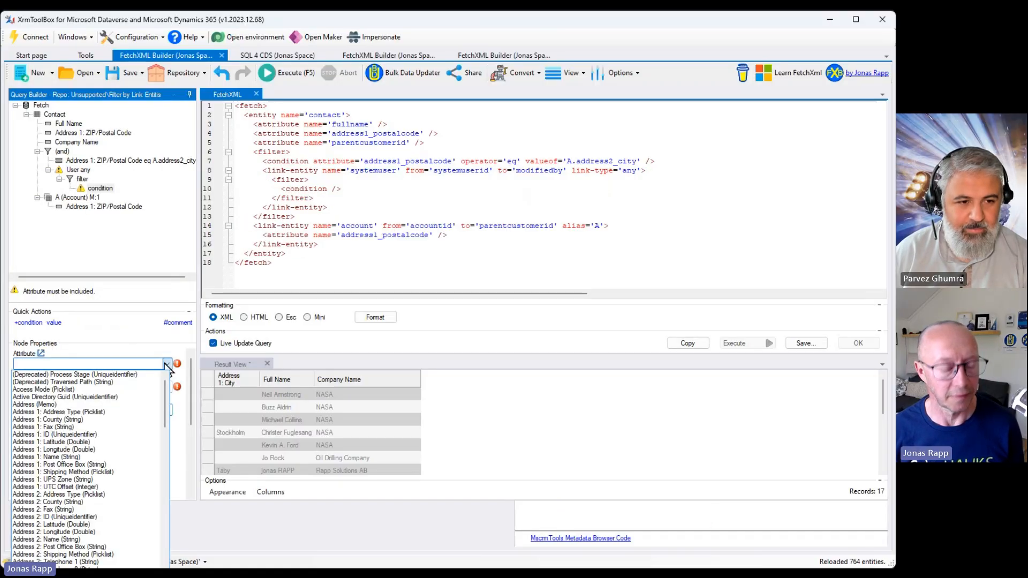
type("full Name (String")
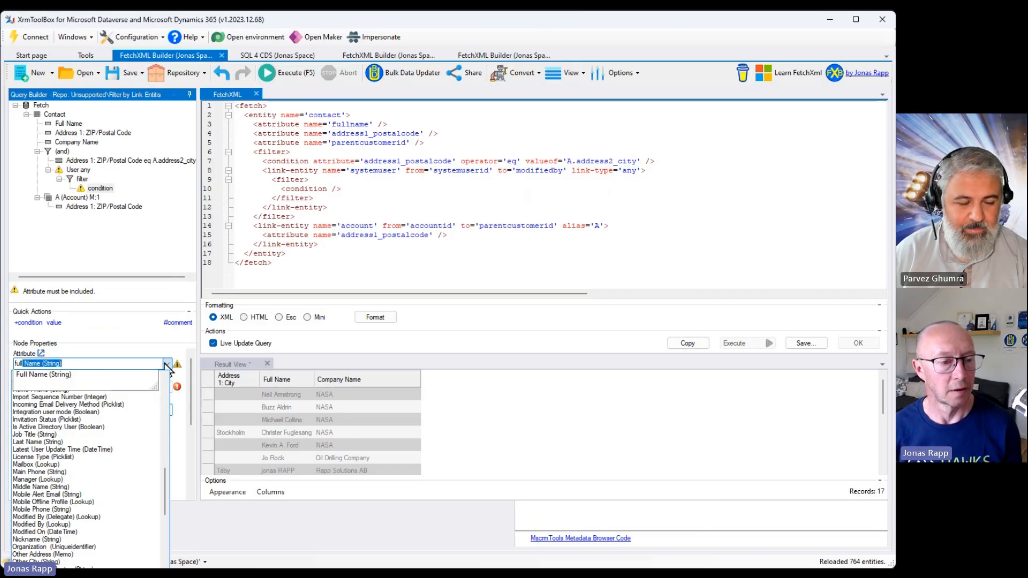
key("Return")
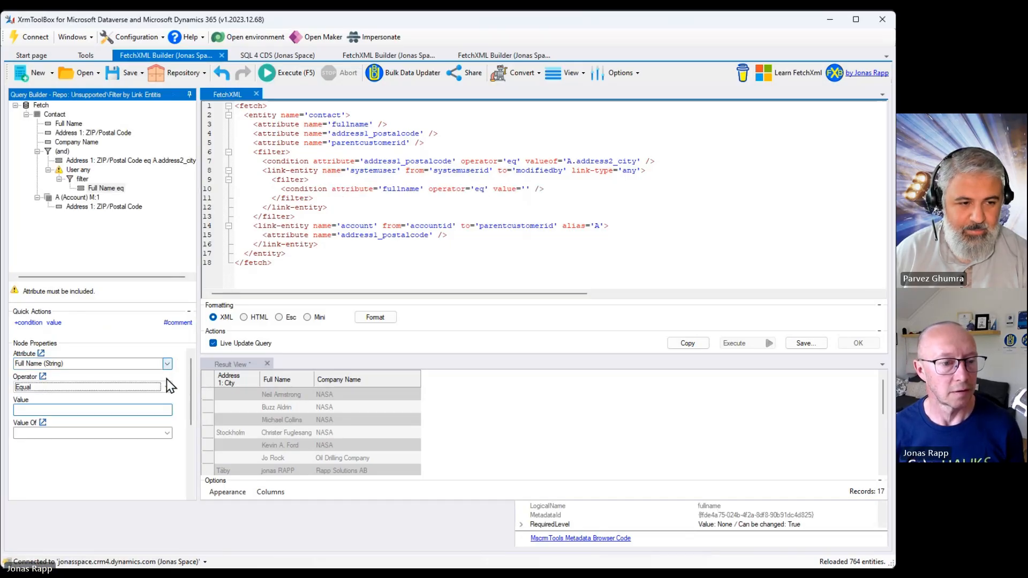
key("Tab")
left_click(159, 388)
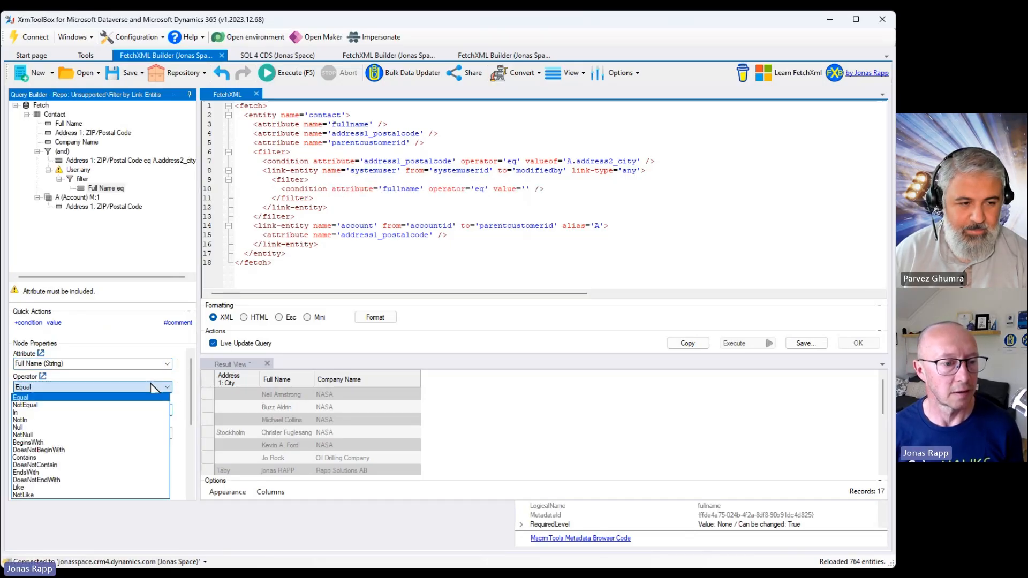
left_click(140, 443)
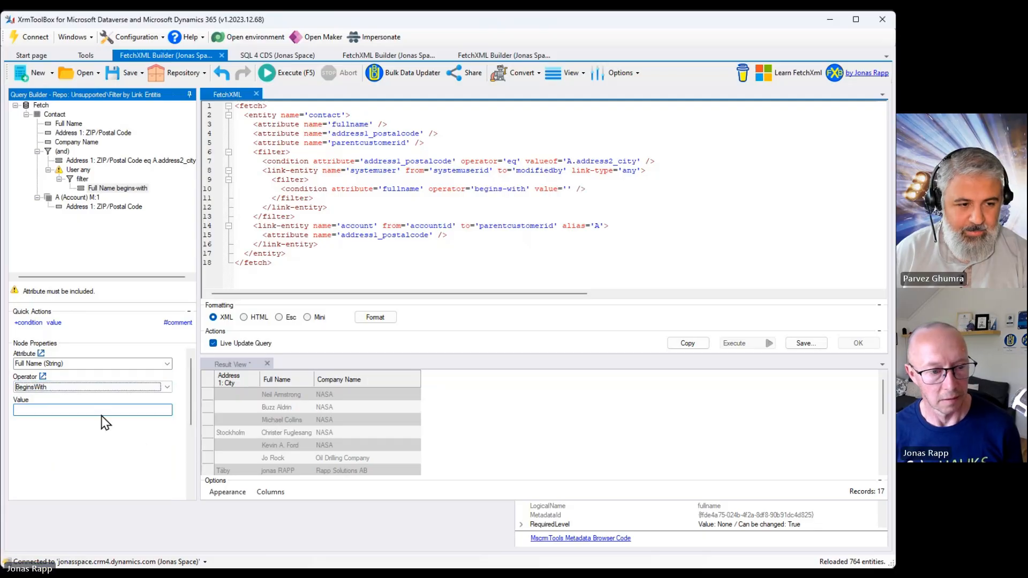
key("Tab")
type("Jonas")
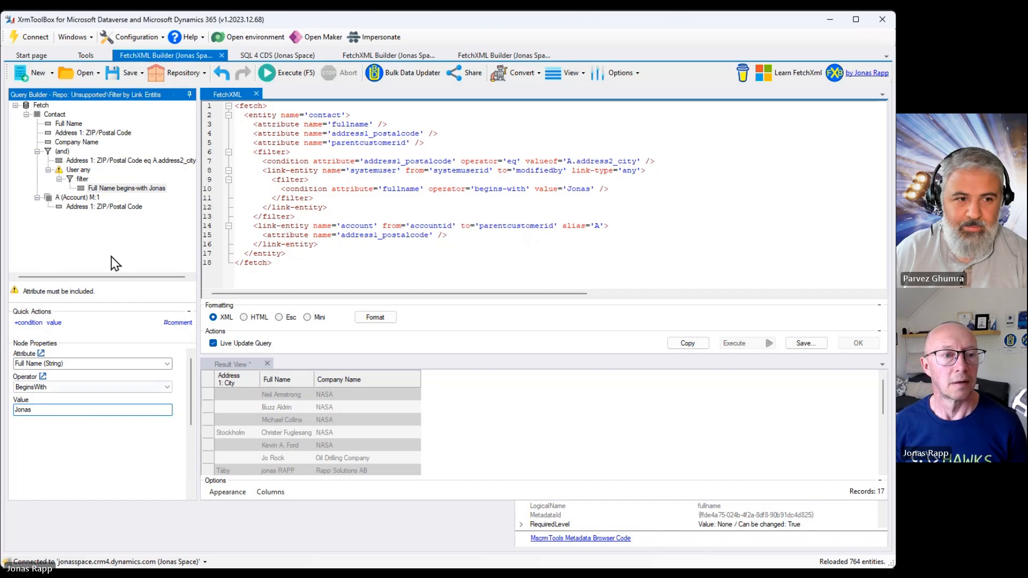
Select the new condition and execute the query.
left_click(127, 187)
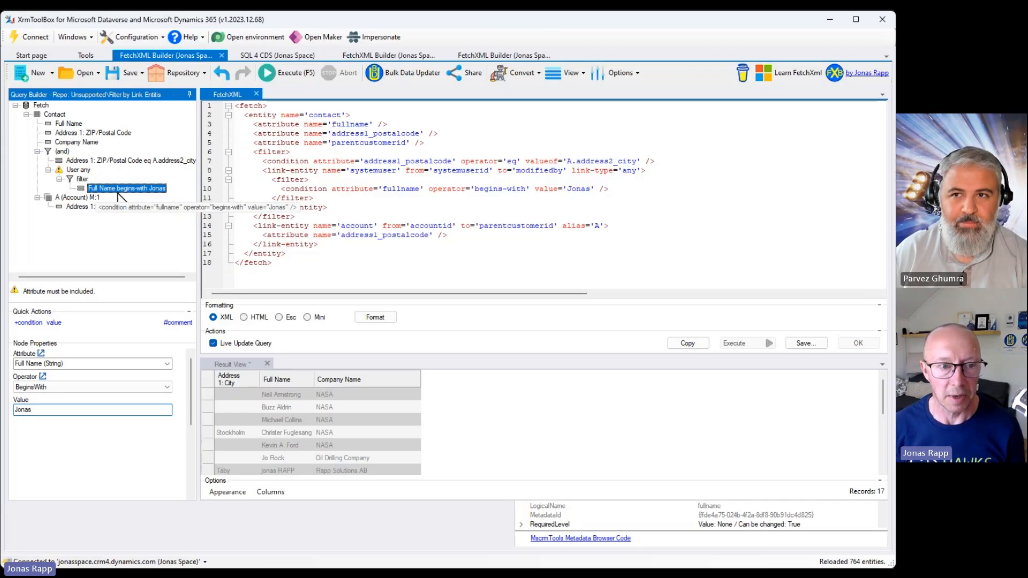
left_click(299, 81)
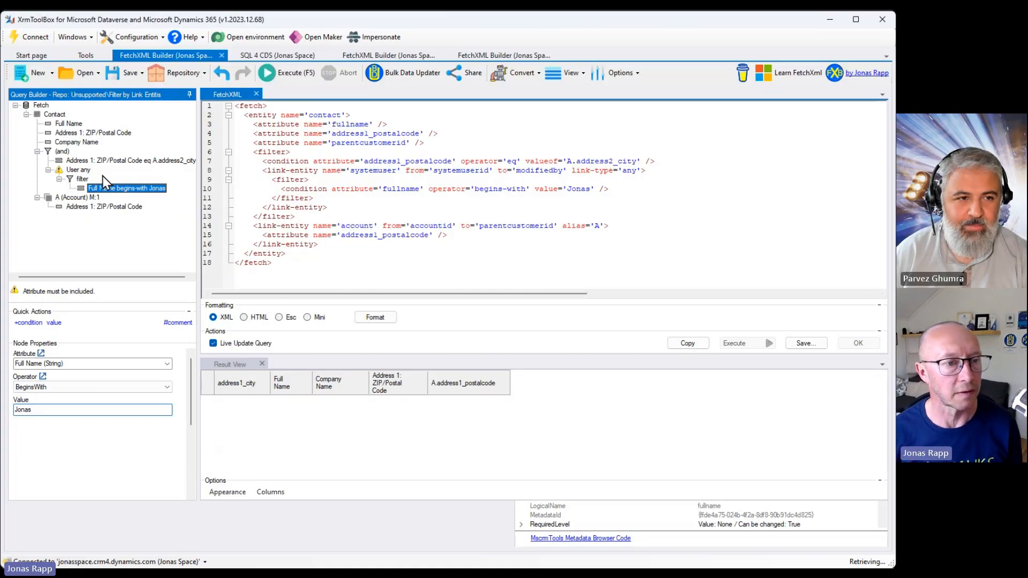
Try setting the user link-entity's link type to inner.
left_click(77, 170)
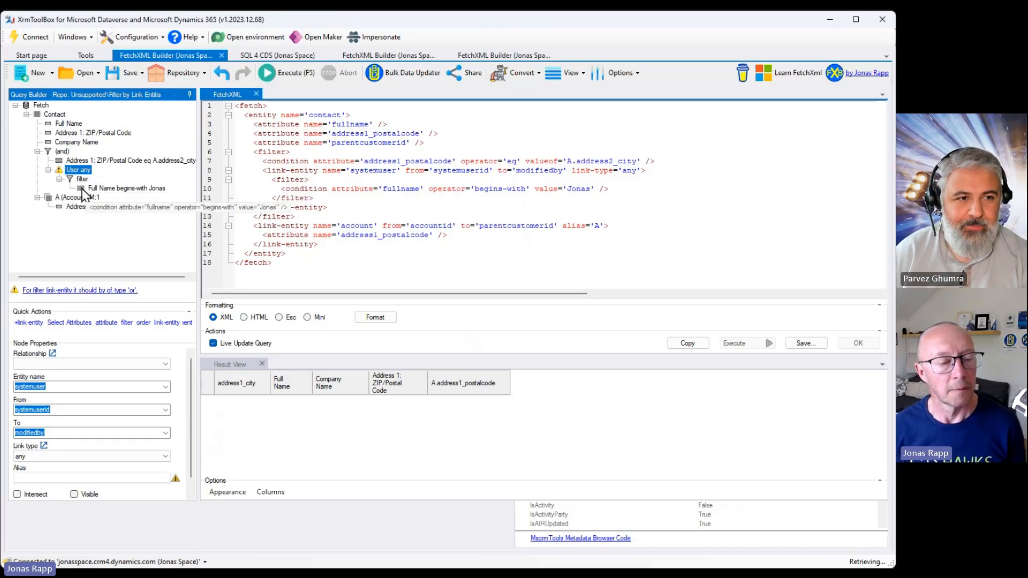
left_click(109, 456)
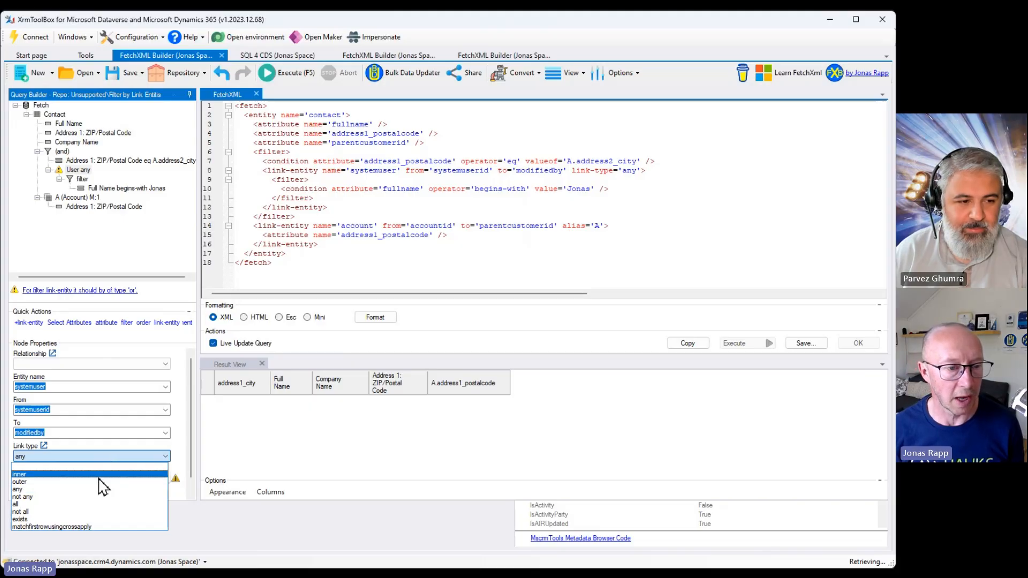
left_click(99, 478)
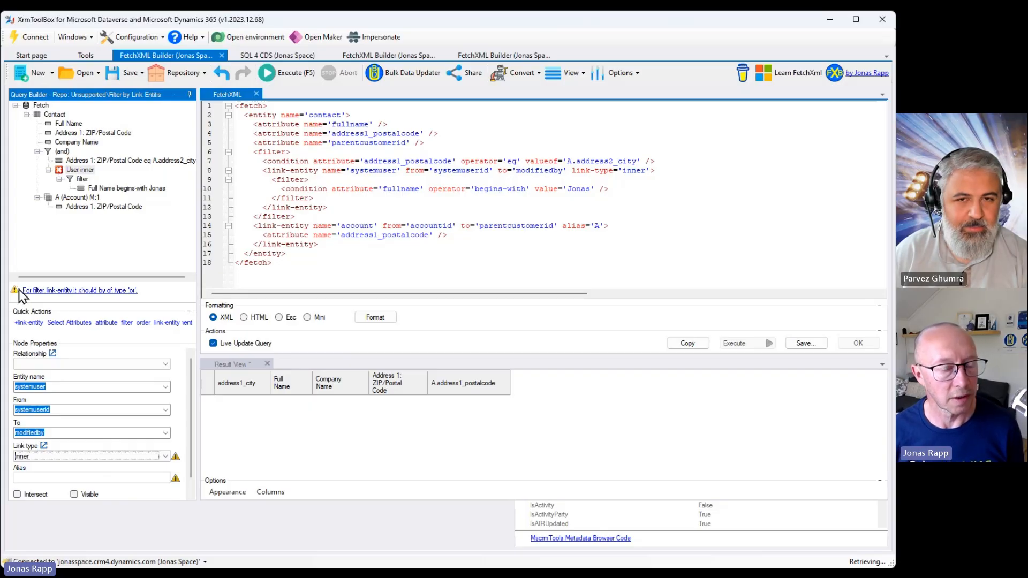
Set the user link-entity's link type to not any.
mouse_move(175, 456)
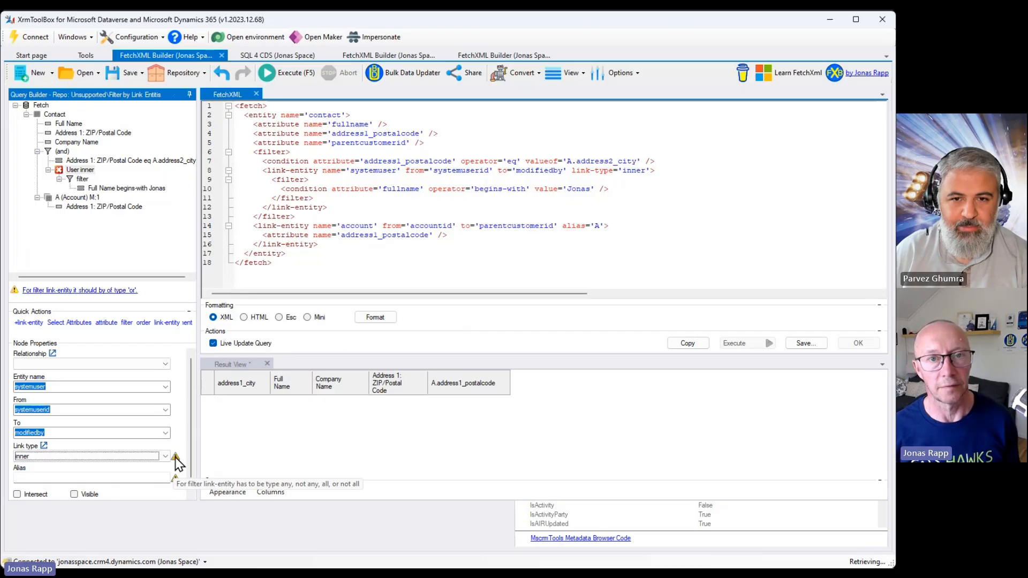
left_click(158, 458)
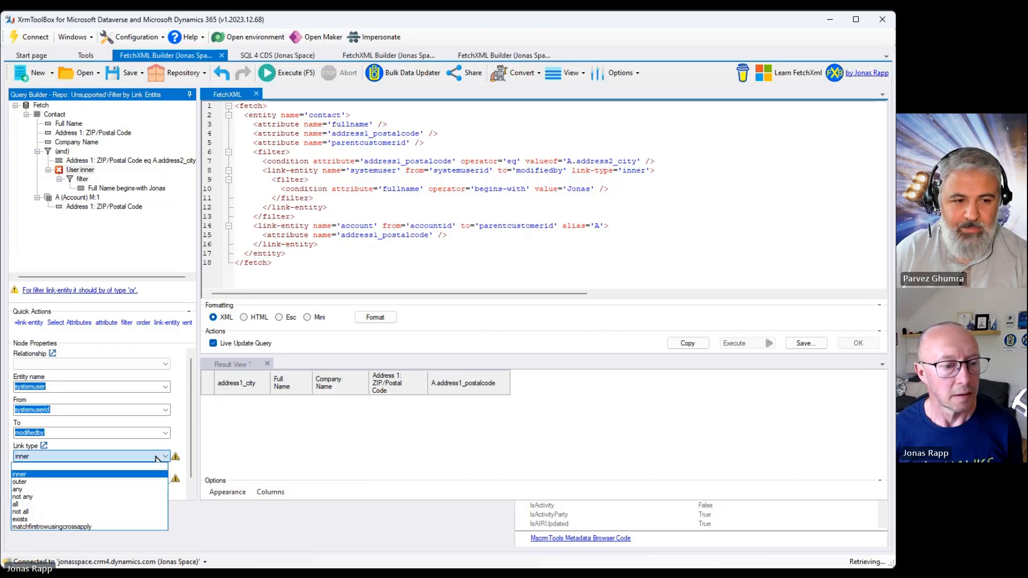
left_click(93, 497)
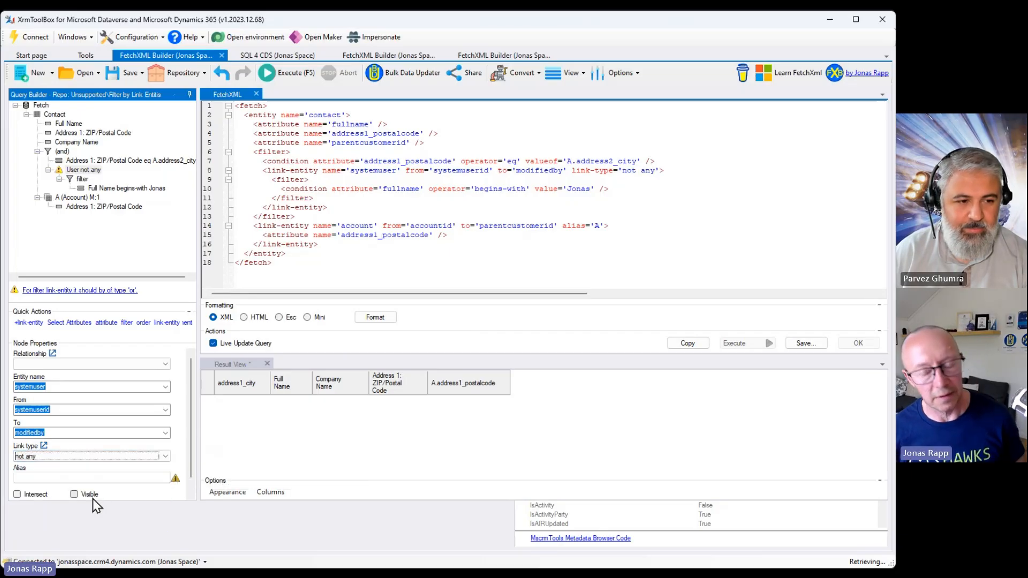